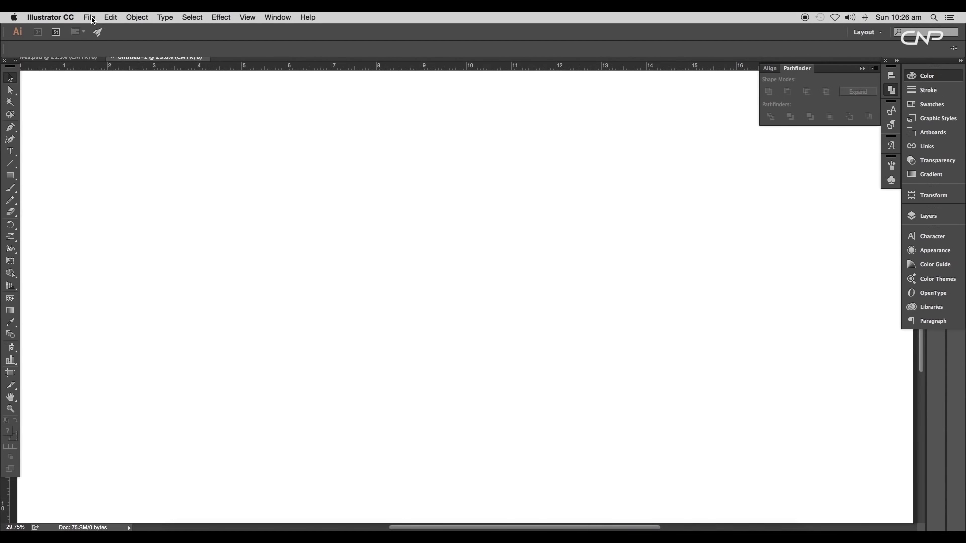
- Create a new A4 landscape document in CMYK mode, measured in inches
left_click(93, 20)
left_click(101, 29)
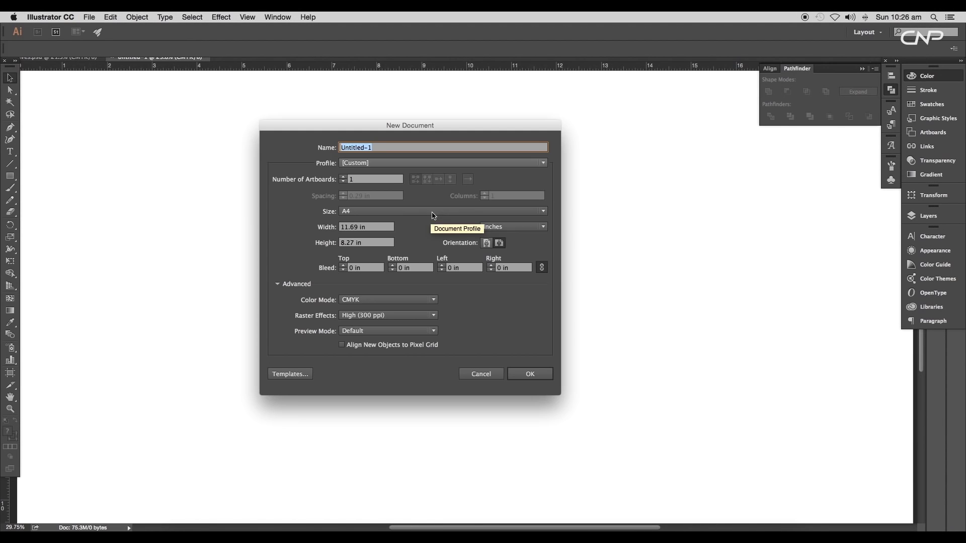
left_click(514, 372)
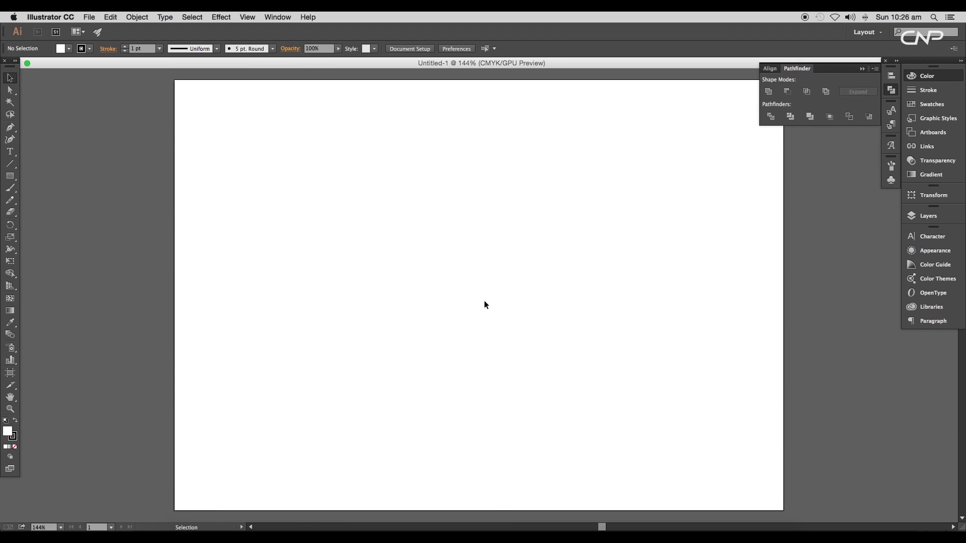
- Place the penguin, rabbit and dog silhouette images from the Animal folder into the document
scroll(554, 328, "down", 1)
scroll(558, 328, "up", 1)
left_click_drag(573, 310, 550, 306)
left_click_drag(549, 307, 506, 311)
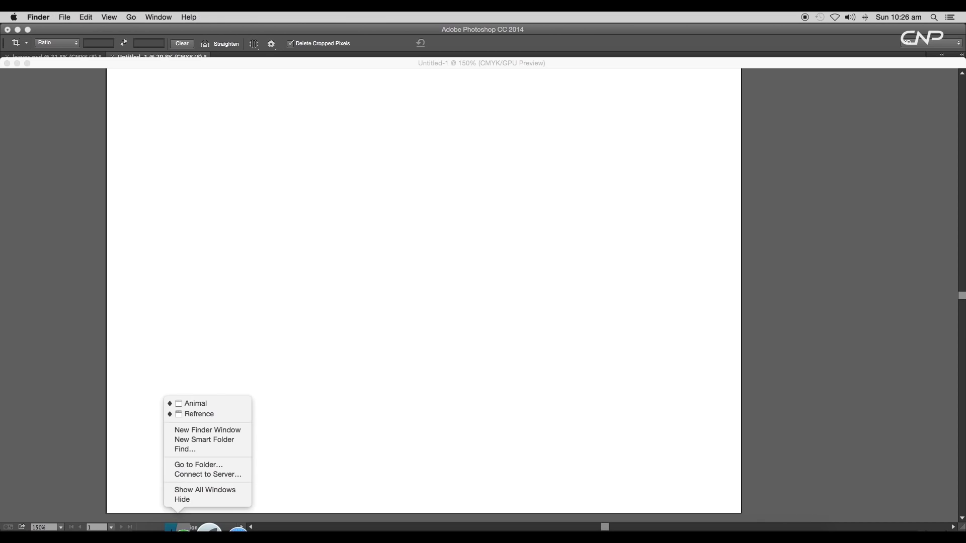
left_click(195, 406)
left_click(197, 403)
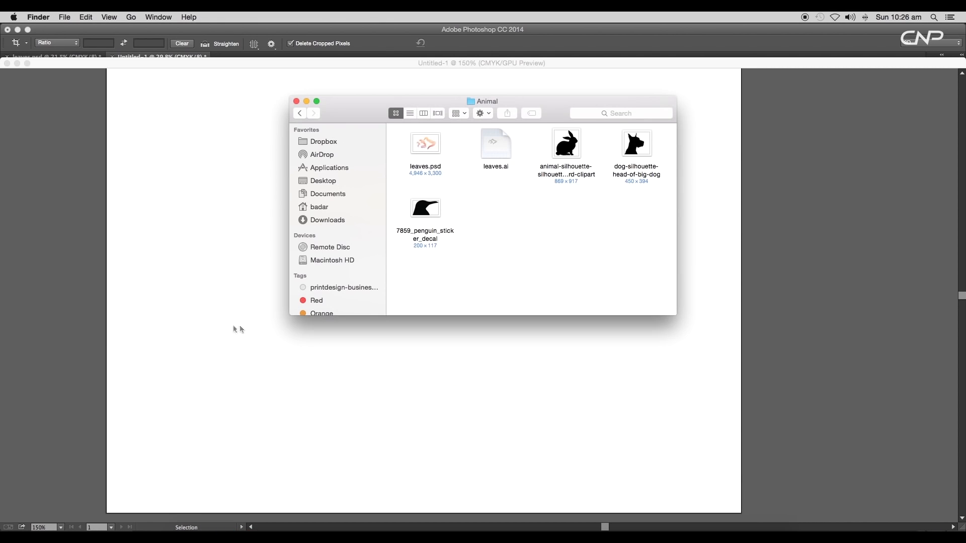
left_click_drag(460, 257, 428, 203)
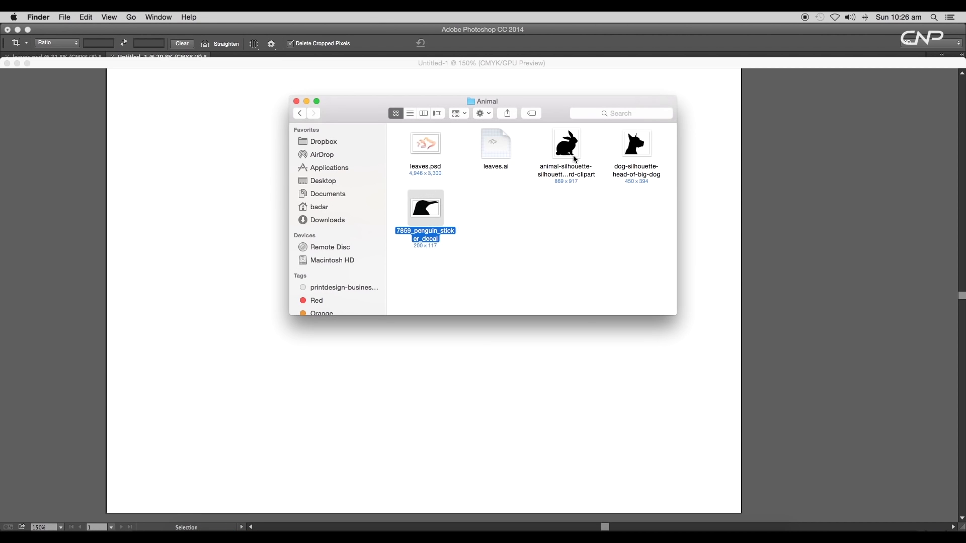
left_click(575, 159, "super")
left_click(624, 159, "super")
left_click_drag(624, 159, 399, 389)
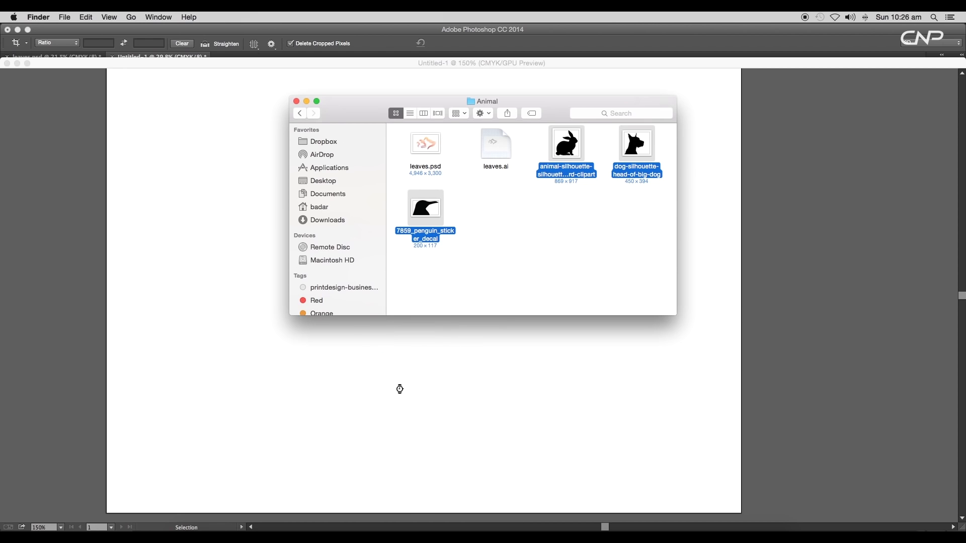
left_click(306, 104)
- Separate the overlapping images, enlarging the dog, and move the rabbit and dog off the artboard, leaving the penguin on it
key("super+minus")
key("super+minus")
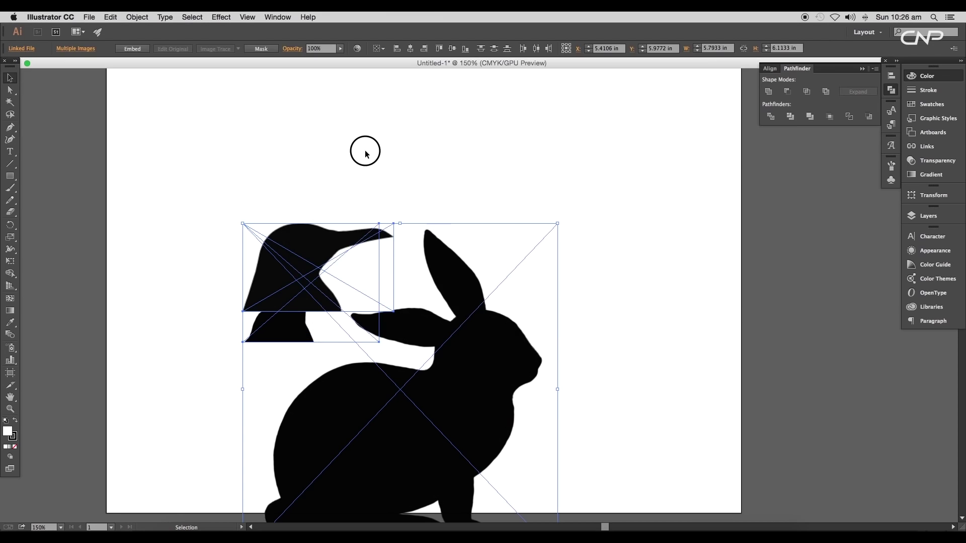
left_click_drag(408, 277, 556, 239)
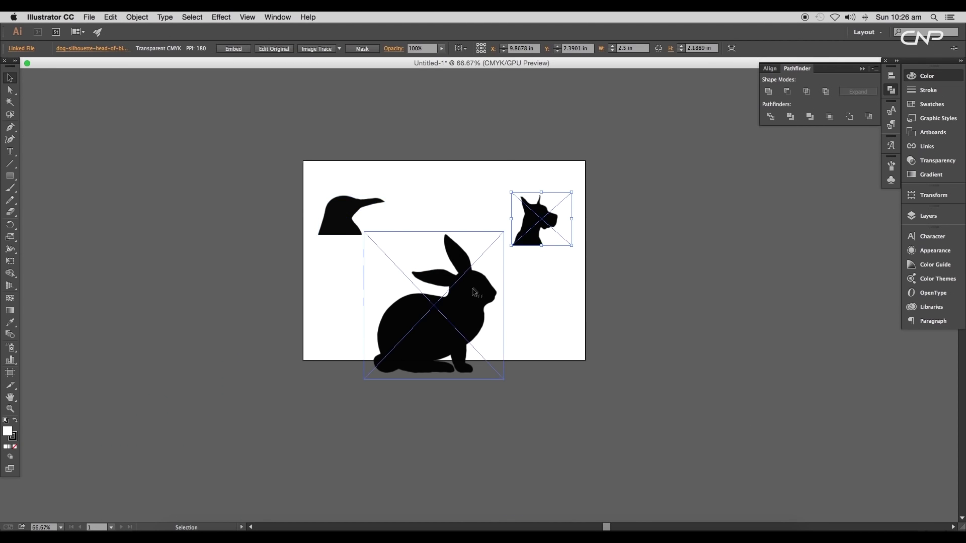
left_click_drag(478, 299, 466, 221)
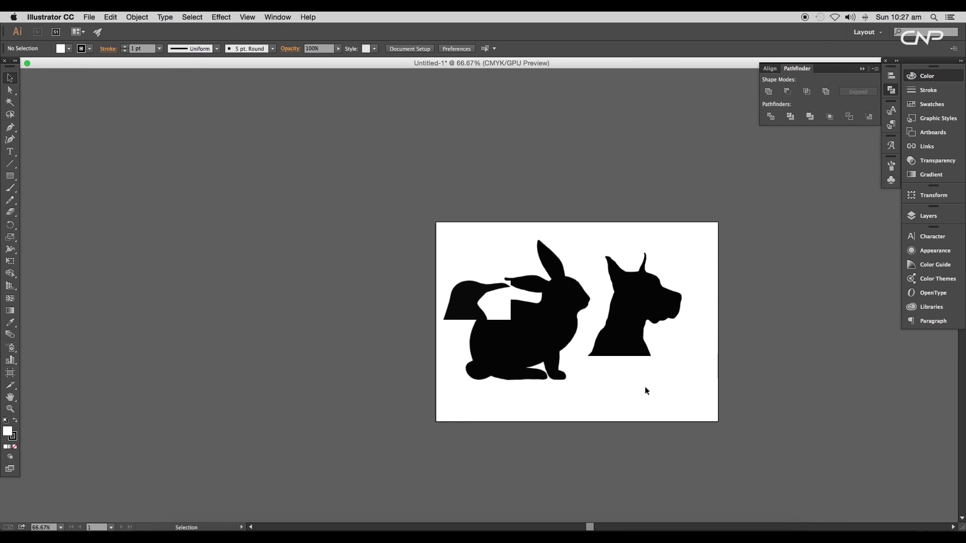
left_click_drag(644, 388, 241, 351)
left_click(308, 222)
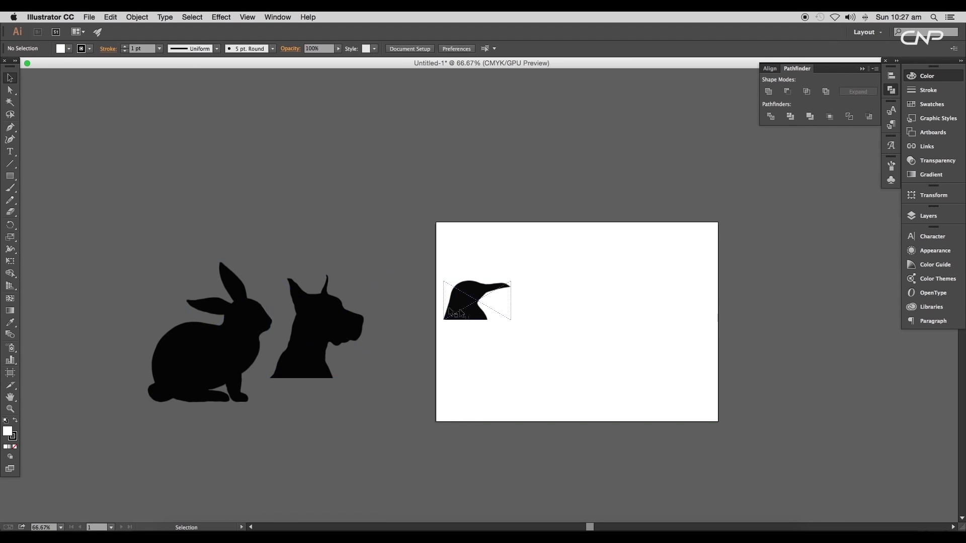
- Embed the penguin image, trace it with the Silhouettes preset and expand the tracing into editable paths
key("super+plus")
key("super+plus")
key("super+plus")
key("super+plus")
left_click(447, 259)
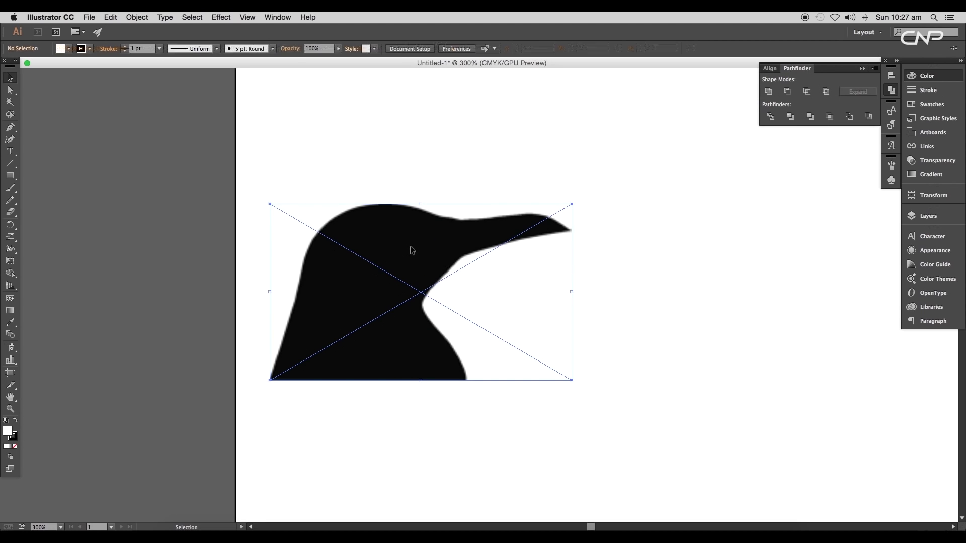
left_click(194, 50)
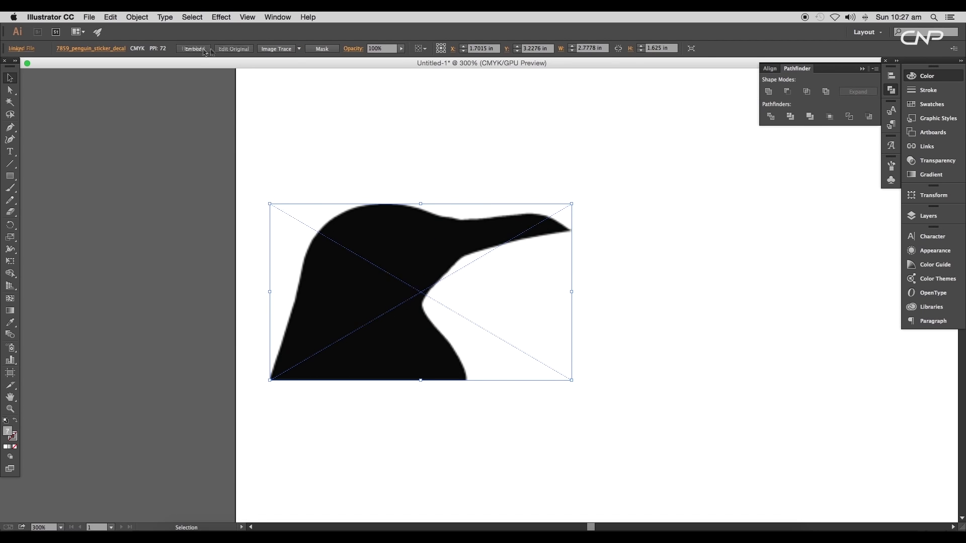
left_click(298, 49)
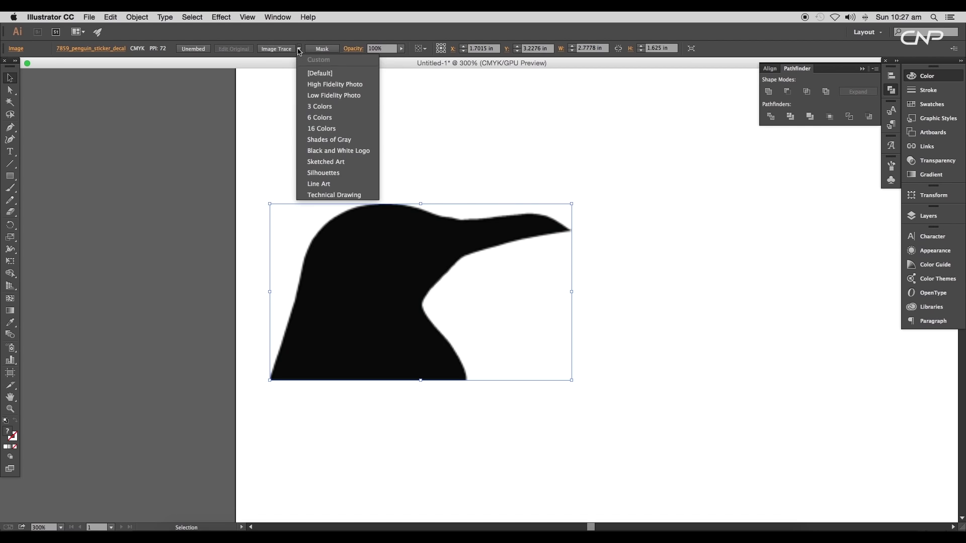
left_click(323, 174)
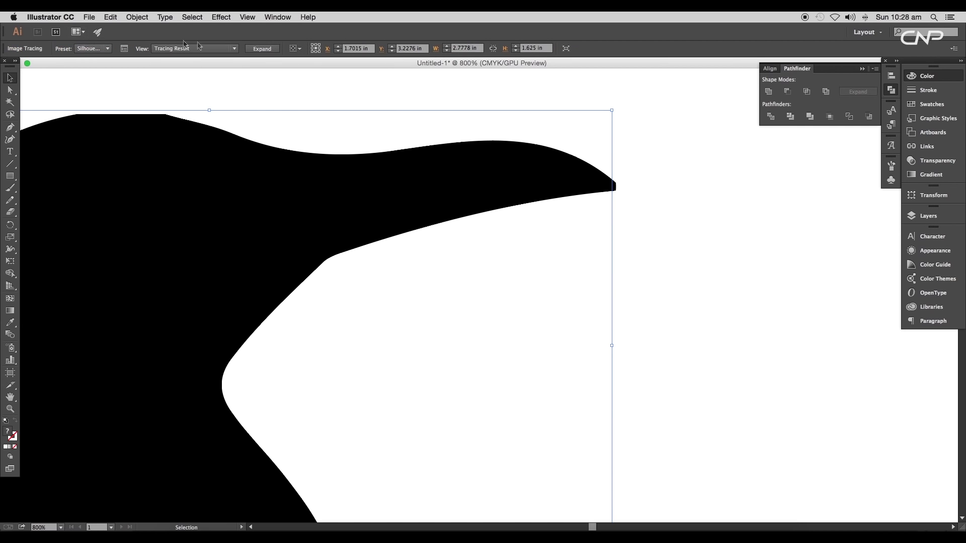
left_click(262, 49)
- Reshape the curves at the top of the penguin's head and the tip of its beak with the Direct Selection tool
key("space")
left_click_drag(248, 178, 538, 242)
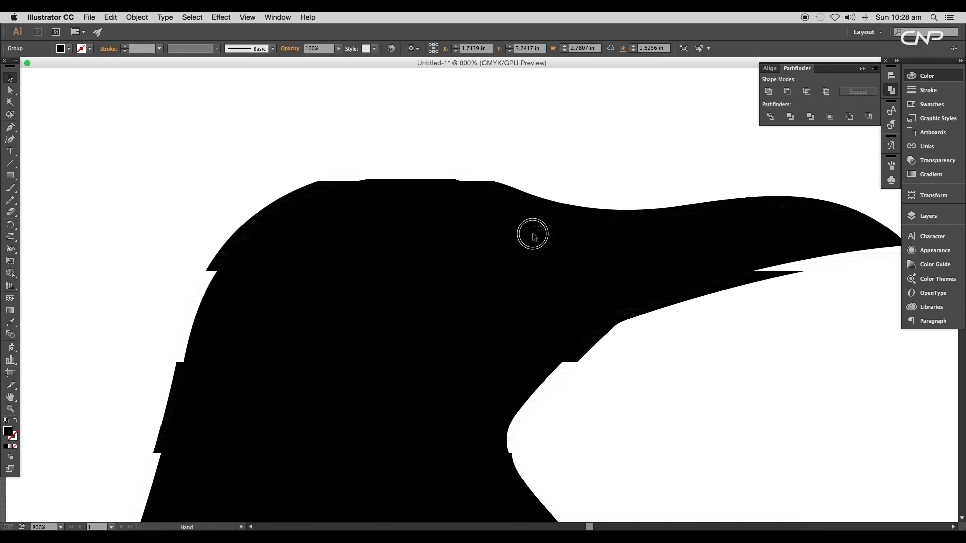
key("super+equal")
left_click(8, 88)
left_click_drag(397, 176, 359, 174)
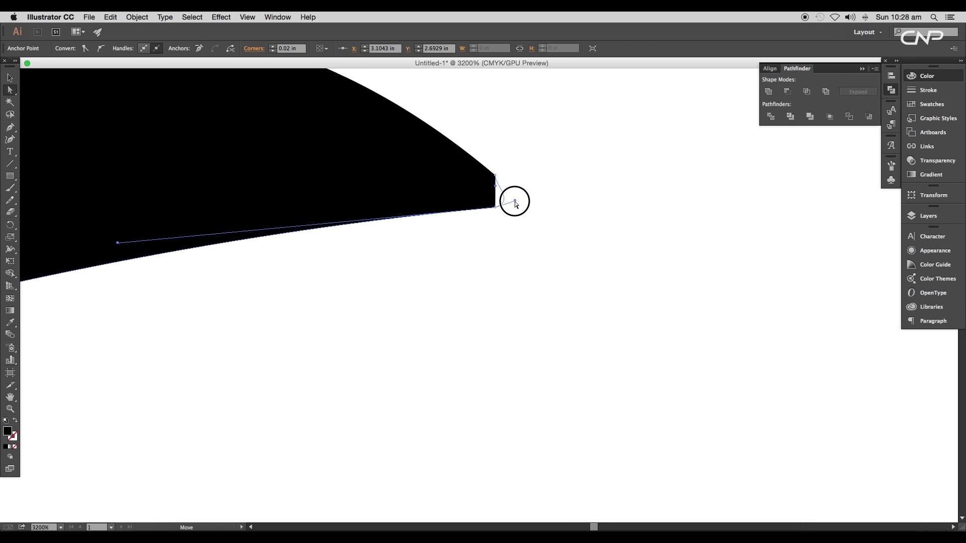
left_click(503, 197)
left_click_drag(495, 186, 506, 184)
key("super+plus")
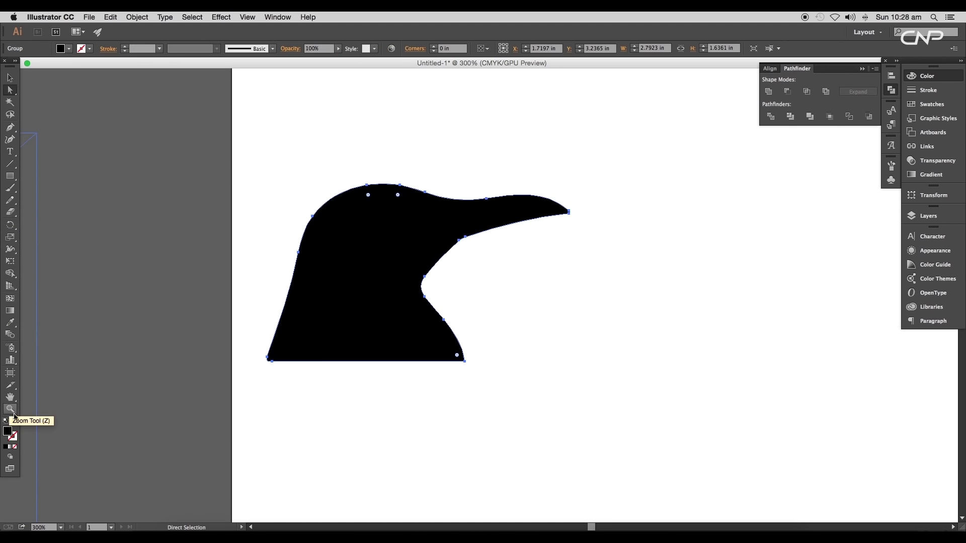
- Swap the penguin's fill and stroke, and cut the outline with Scissors at the back of the head and the neck's front base
left_click(16, 421)
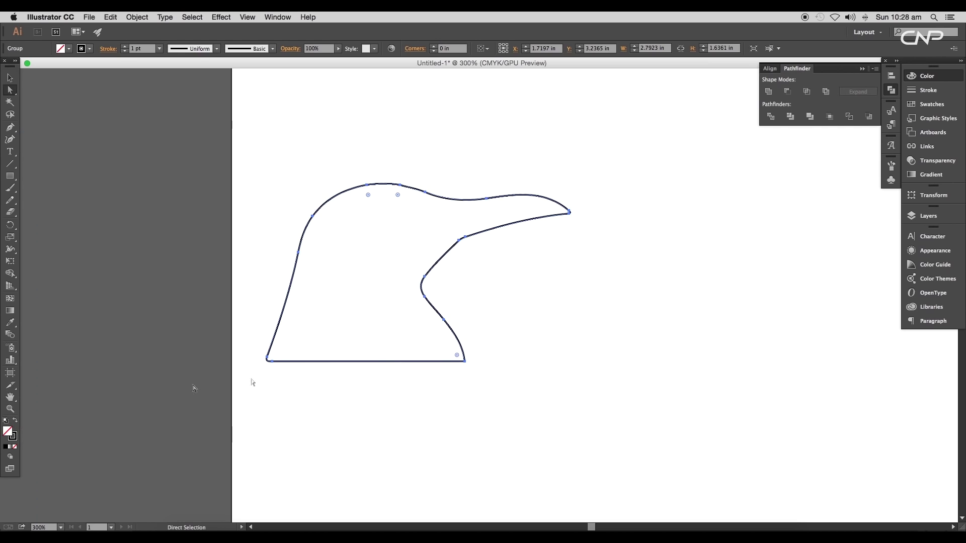
left_click_drag(389, 333, 397, 328)
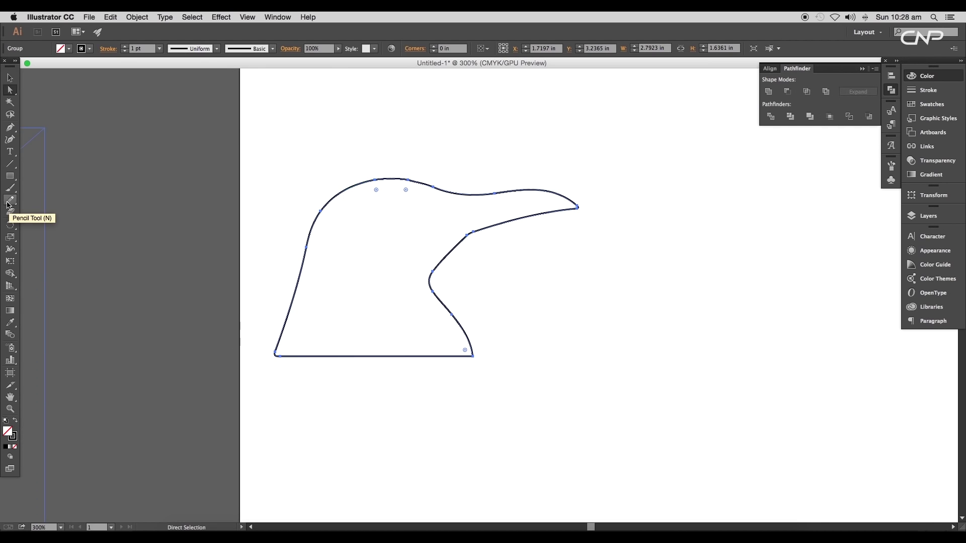
left_click_drag(10, 212, 34, 230)
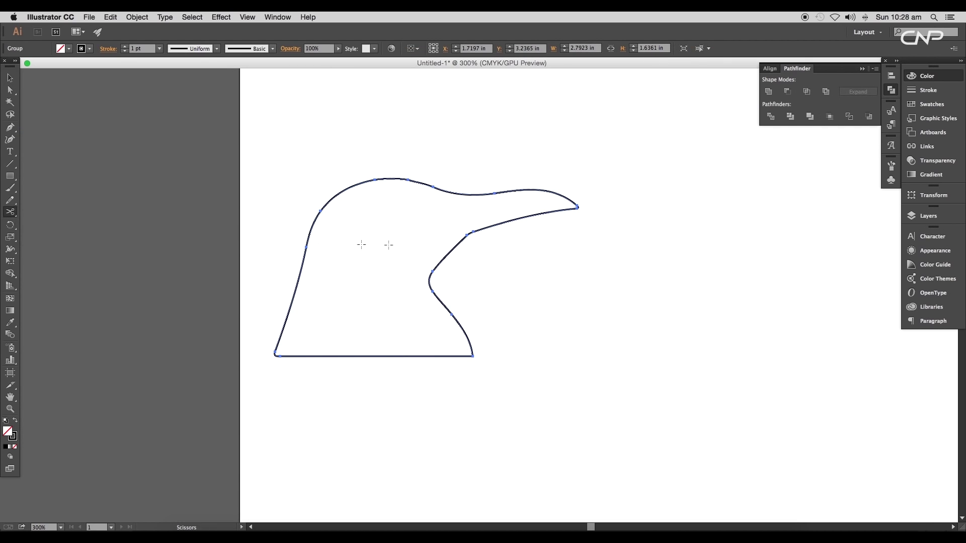
left_click(320, 211)
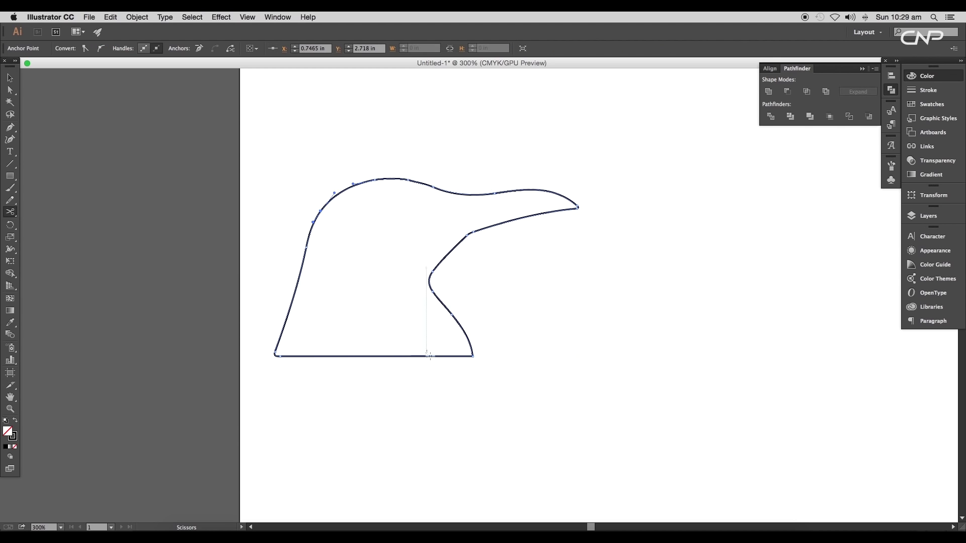
left_click(473, 356)
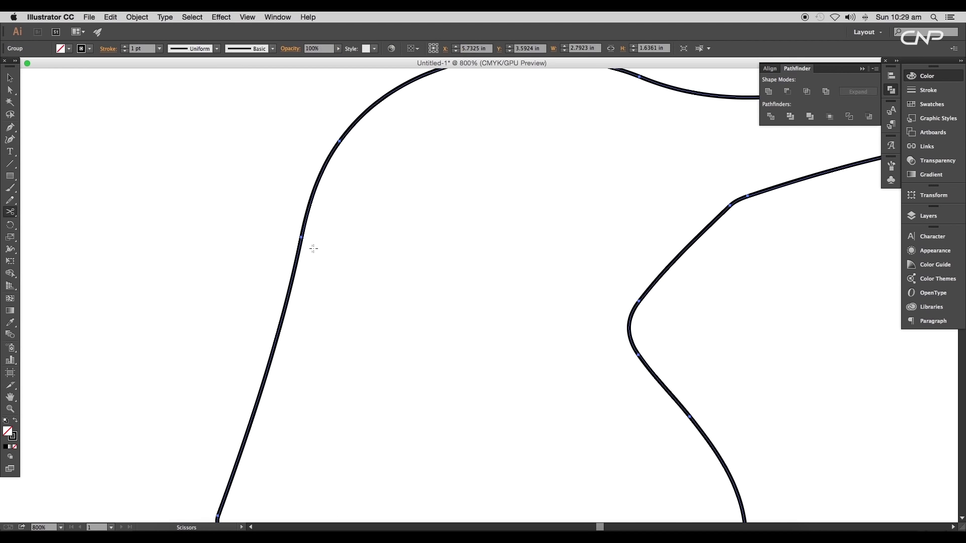
- Ungroup the cut penguin outline and delete the segment forming the back of the neck and the base
left_click(14, 80)
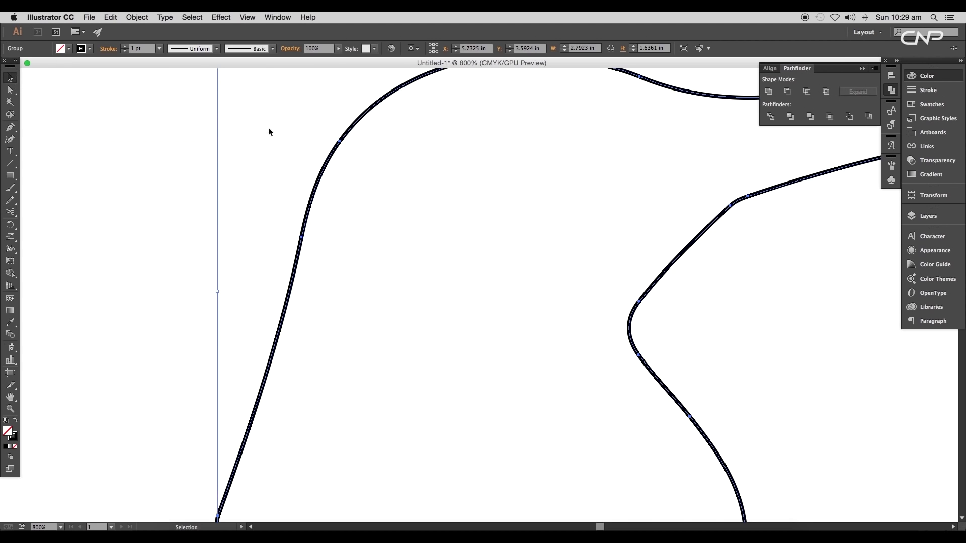
right_click(322, 173)
left_click(343, 230)
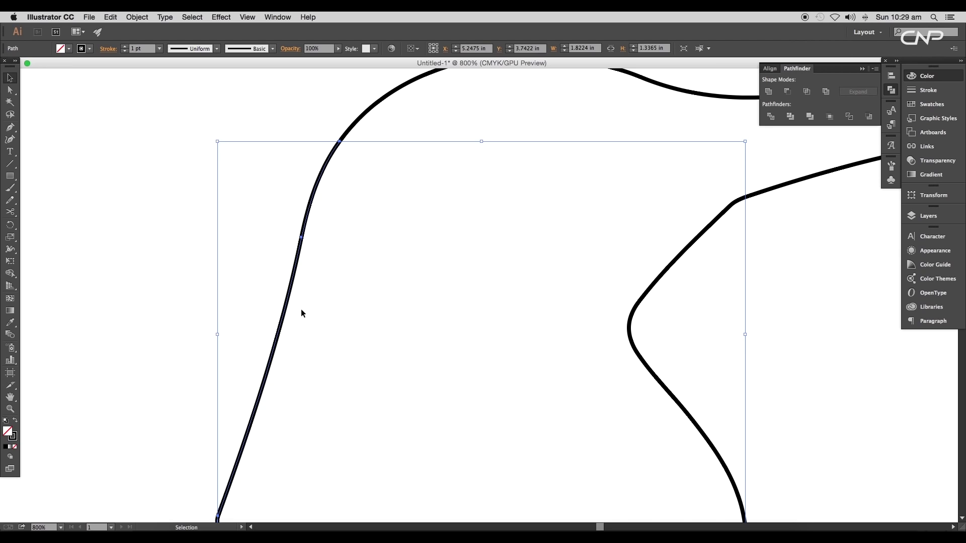
key("Delete")
key("super+minus")
key("super+minus")
key("super+minus")
key("super+minus")
key("super+minus")
- Move the remaining penguin outline toward the left side of the artboard and rotate it slightly clockwise
left_click_drag(542, 281, 388, 264)
left_click(437, 251)
key("super+equal")
left_click(432, 251)
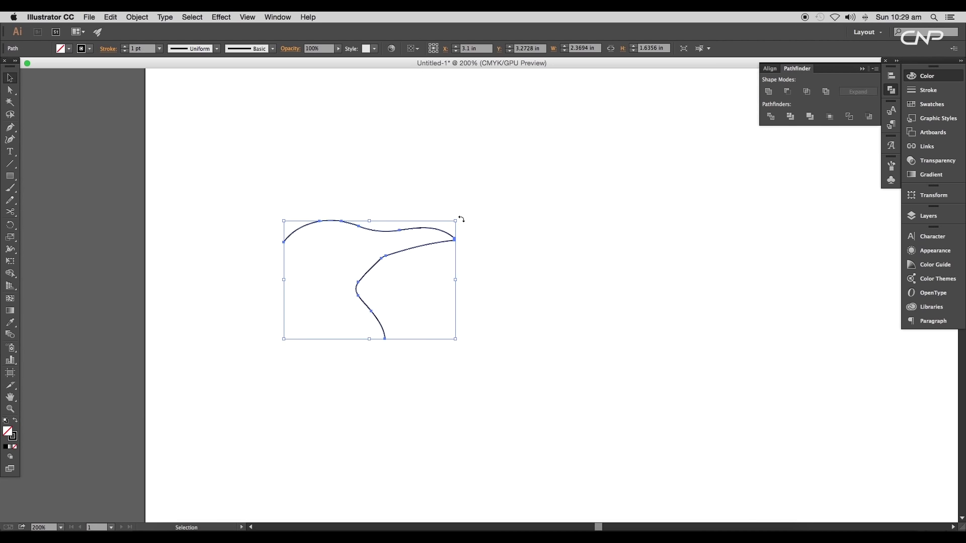
left_click_drag(461, 218, 469, 230)
left_click(489, 244)
- Reshape the lower end of the penguin's neck so the curve bends inward, and deselect it
key("super+equal")
key("a")
left_click(405, 281)
mouse_move(405, 279)
left_mouse_down()
mouse_move(396, 309)
mouse_move(408, 275)
left_mouse_up()
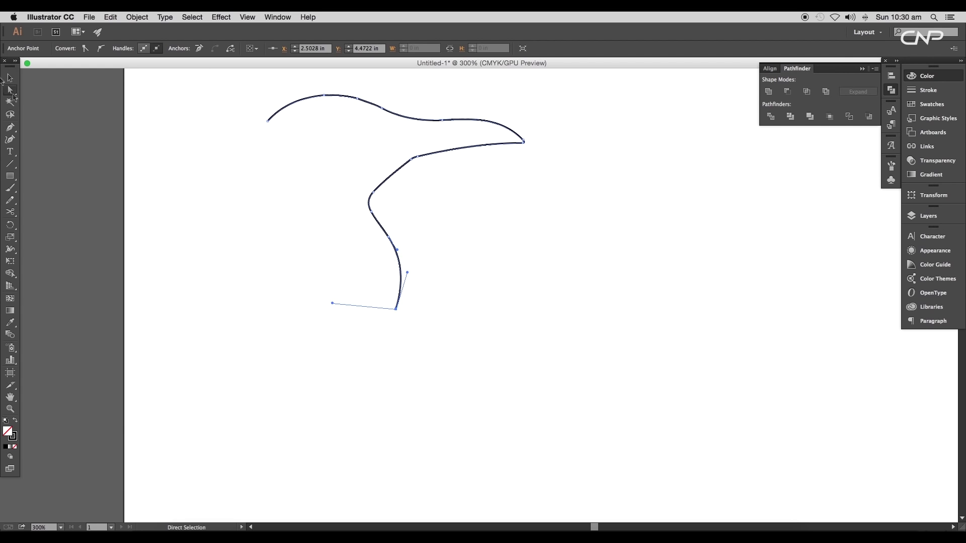
left_click(7, 79)
left_click(229, 181)
- Move the dog silhouette image onto the artboard, to the right of the penguin outline
scroll(231, 181, "down", 4)
left_click_drag(424, 208, 472, 237)
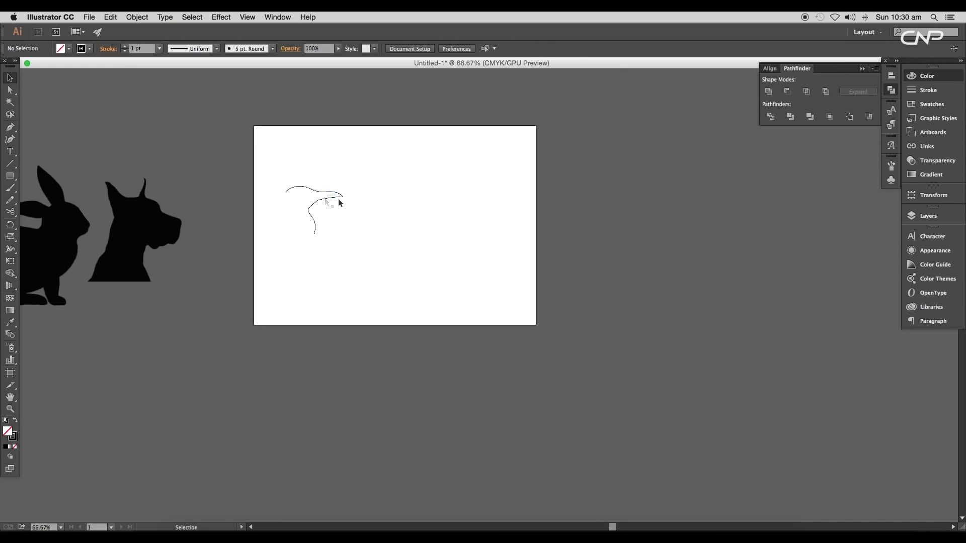
scroll(332, 201, "up", 4)
scroll(339, 201, "down", 4)
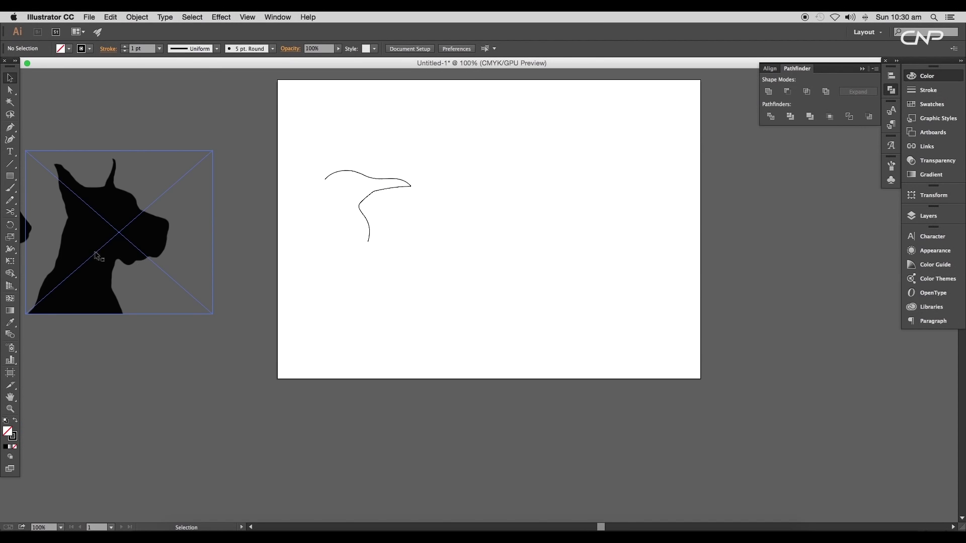
left_click_drag(107, 252, 578, 211)
key("super+equal")
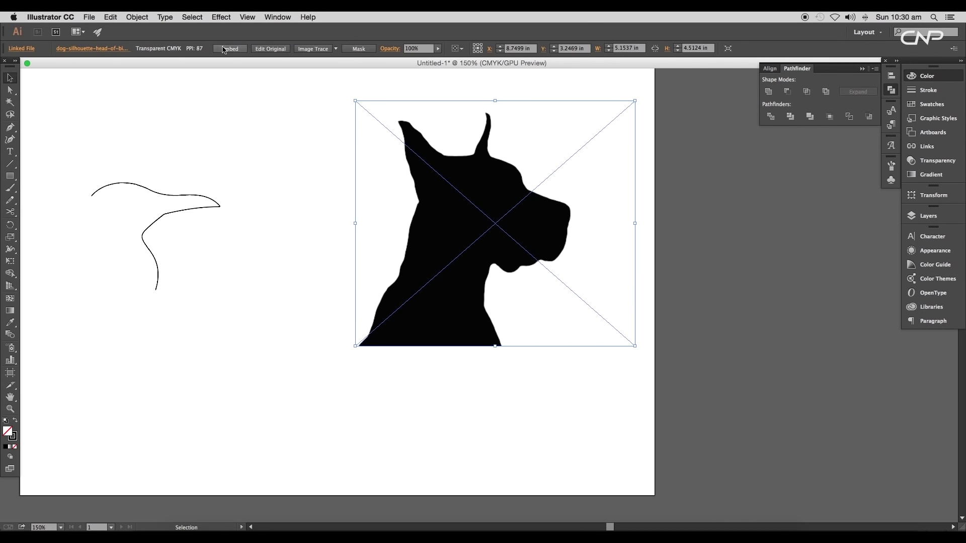
- Embed the dog image, trace it with the Silhouettes preset and expand the tracing into editable paths
left_click(231, 49)
left_click(337, 49)
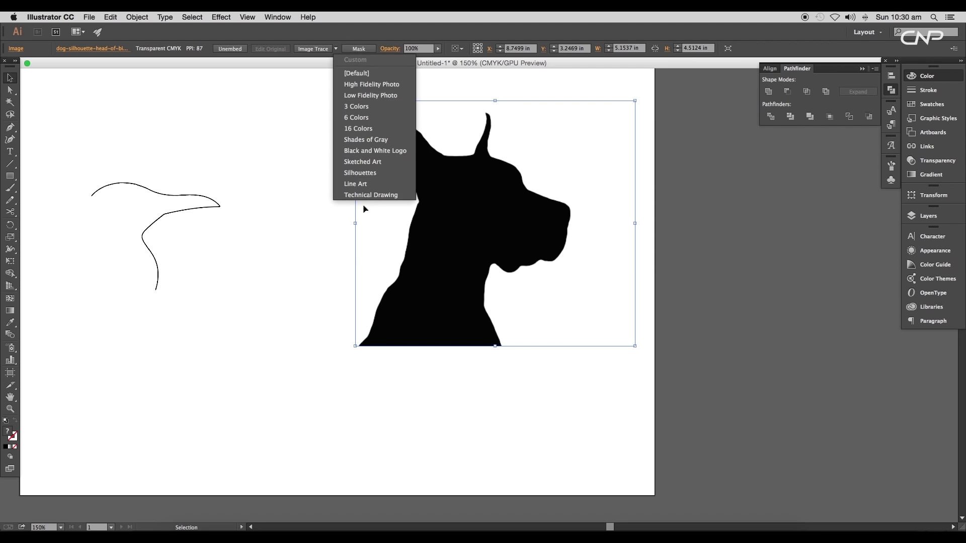
left_click(361, 178)
key("super+equal")
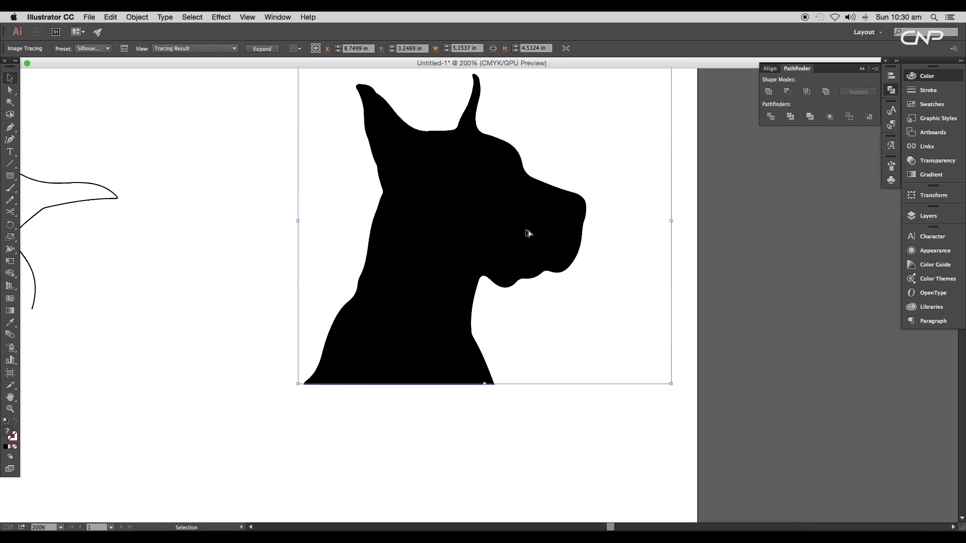
left_click(270, 54)
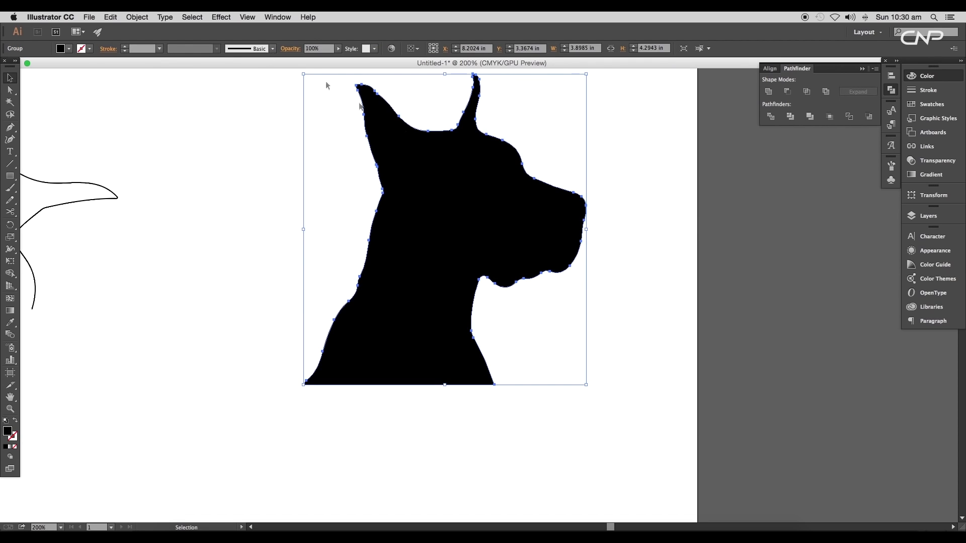
- Ungroup the traced dog head and reshape the outer curve near the tip of its front ear
right_click(460, 164)
left_click(483, 224)
left_click(614, 245)
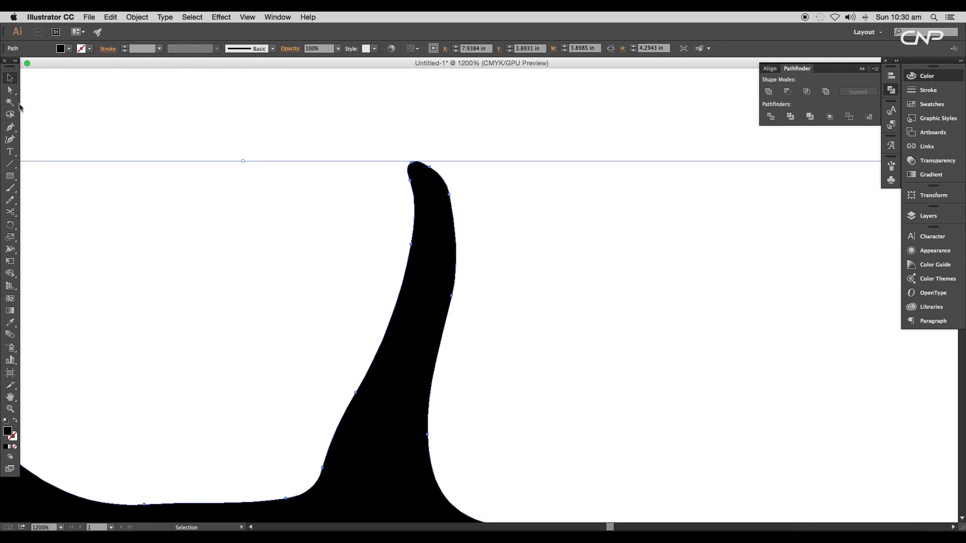
left_click(10, 90)
left_click_drag(457, 212, 453, 186)
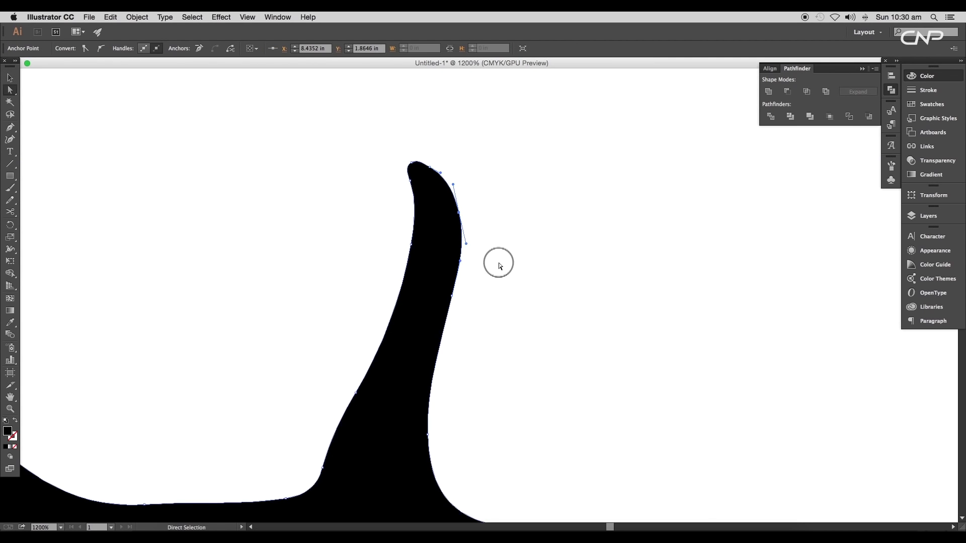
- Cut the dog outline at the base of the front ear and at the neck's lower front corner, and delete the back portion
key("super+minus")
key("super+minus")
key("super+minus")
key("super+minus")
key("super+minus")
key("c")
scroll(449, 219, "up", 2)
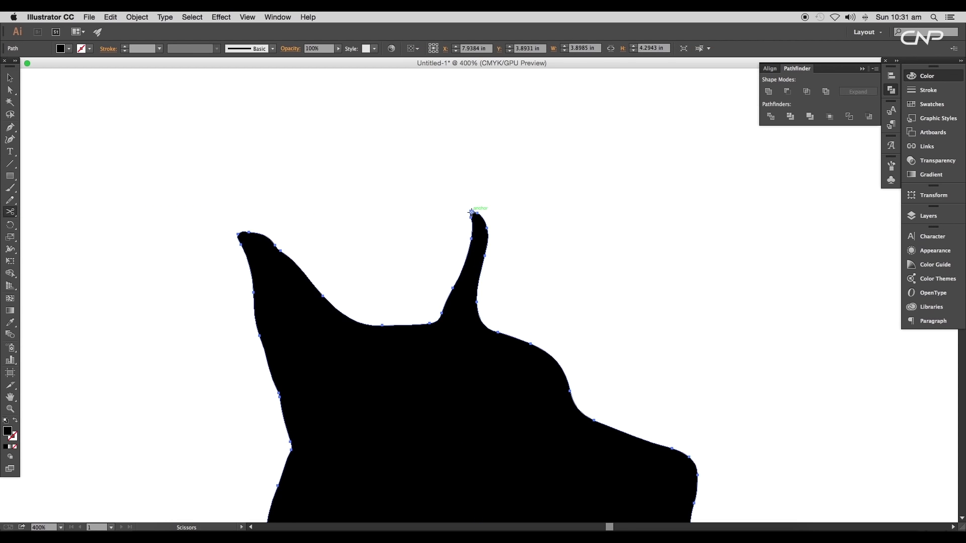
left_click(441, 313)
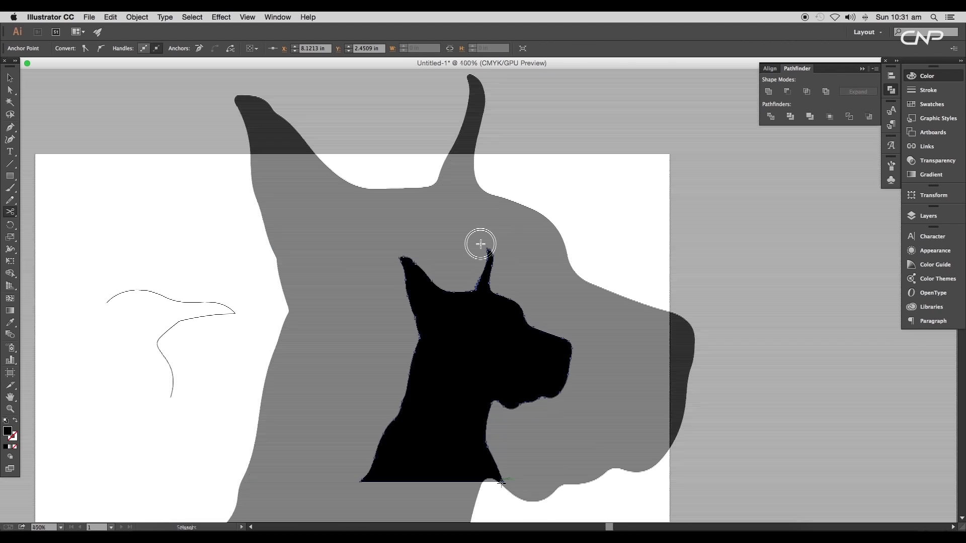
key("super+minus")
key("super+minus")
key("super+minus")
key("v")
left_click(172, 180)
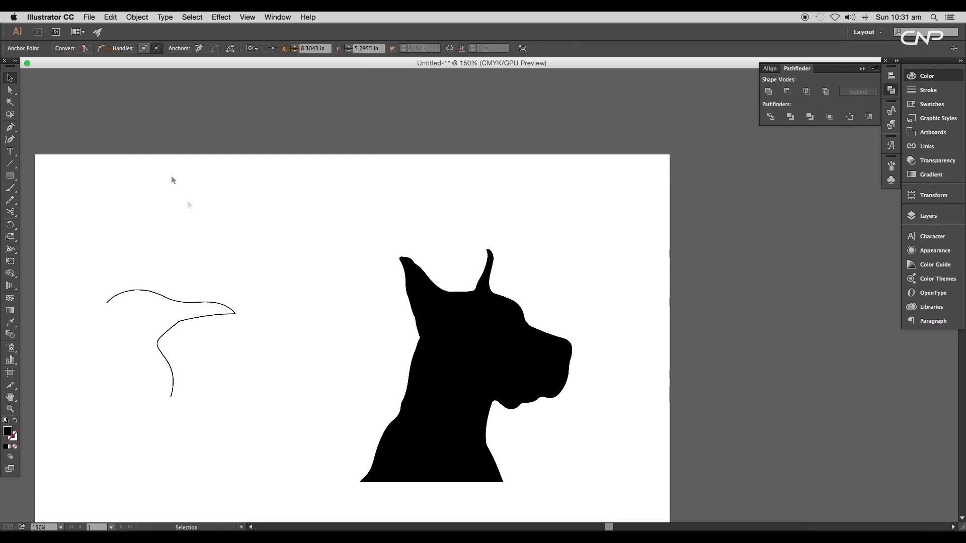
left_click(417, 391)
key("Delete")
- Move the remaining dog profile closer to the penguin and swap its fill and stroke, leaving an unfilled black outline
left_click_drag(517, 359, 397, 339)
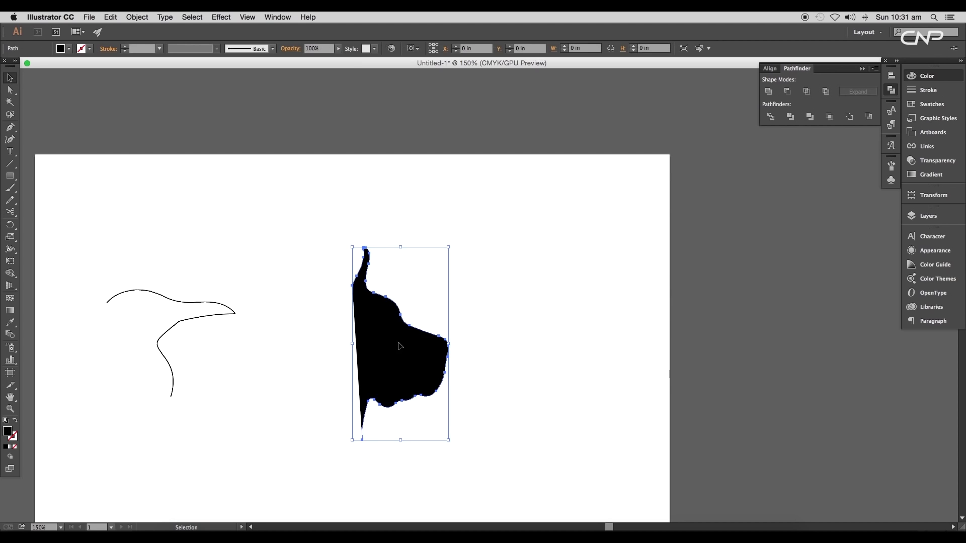
left_click(15, 423)
left_click(373, 366)
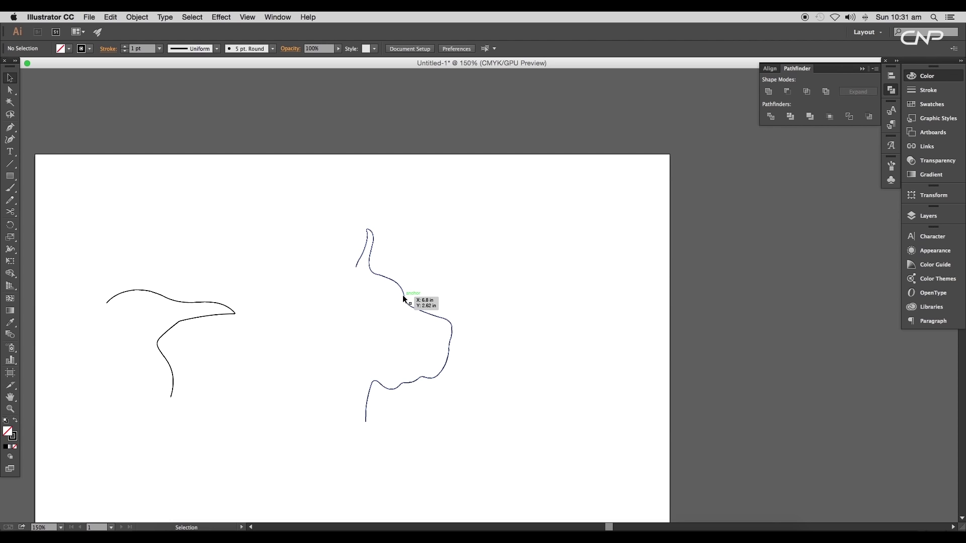
- Pull the lower end of the dog's neck line down and backward, and adjust its handle to bend the neck smoothly
key("super+plus")
key("super+minus")
key("a")
left_click_drag(366, 391, 354, 418)
left_click_drag(369, 369, 356, 373)
key("super+plus")
key("super+plus")
key("super+plus")
key("super+plus")
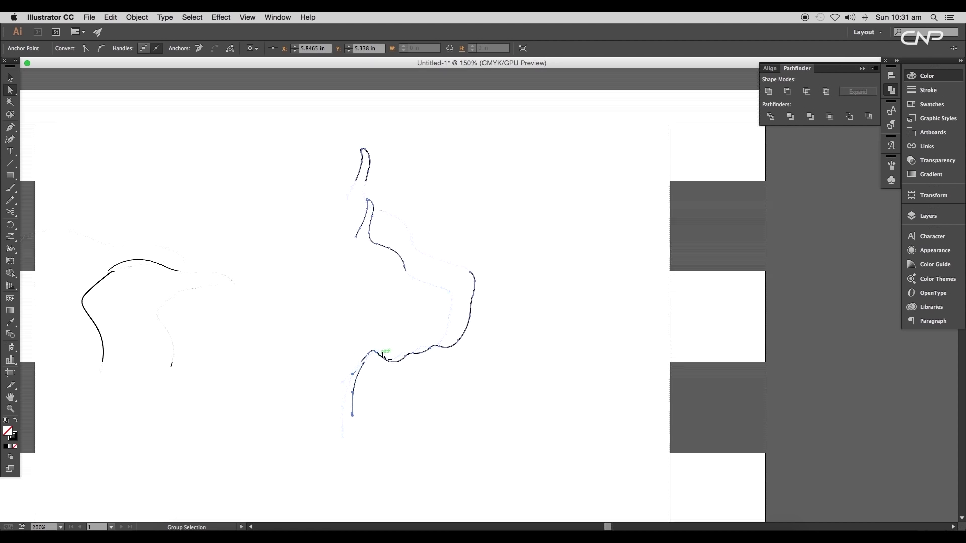
- Move the dog outline beside the penguin and place the rabbit silhouette image in the right part of the artboard
key("super+minus")
key("super+minus")
key("super+minus")
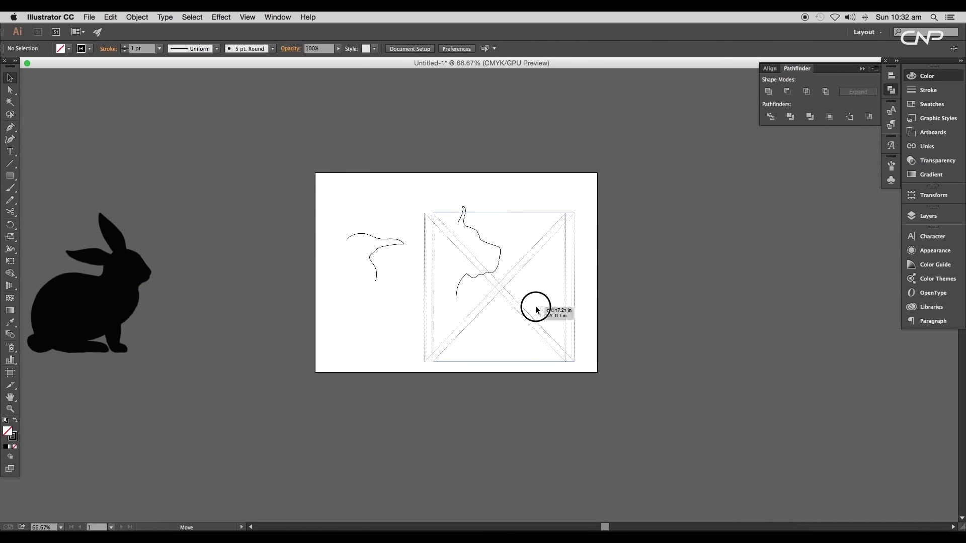
left_click_drag(489, 244, 431, 235)
left_click_drag(542, 316, 546, 300)
- Embed the rabbit image, trace it with the Silhouettes preset and expand the tracing into editable paths
key("super+plus")
key("super+plus")
key("super+plus")
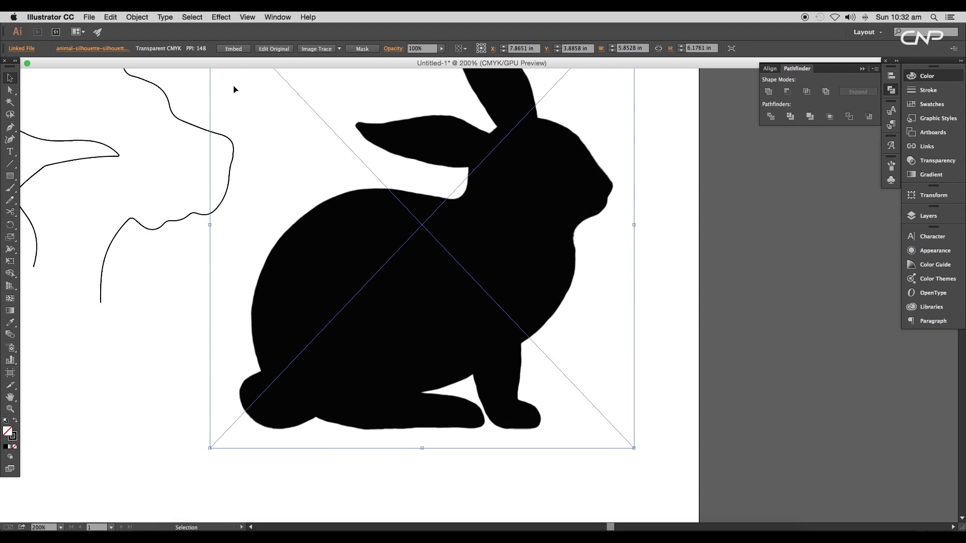
left_click(233, 52)
left_click(340, 48)
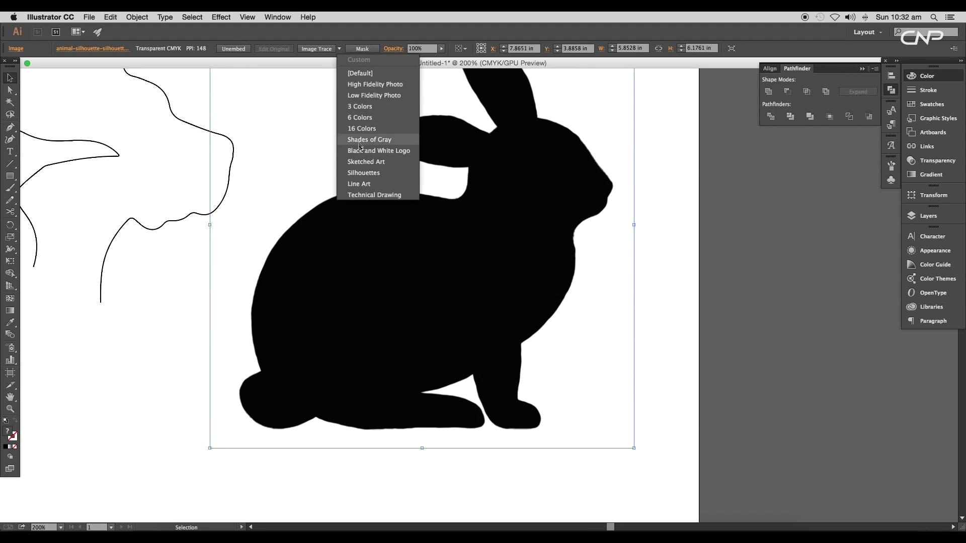
left_click(364, 177)
scroll(505, 208, "down", 1)
scroll(531, 213, "up", 3)
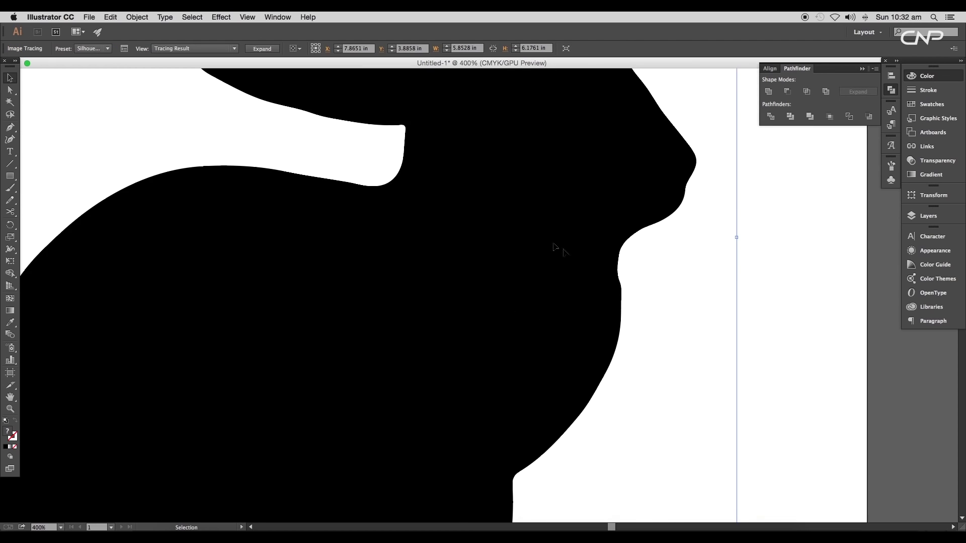
scroll(556, 245, "right", 3)
scroll(503, 211, "down", 2)
left_click(263, 49)
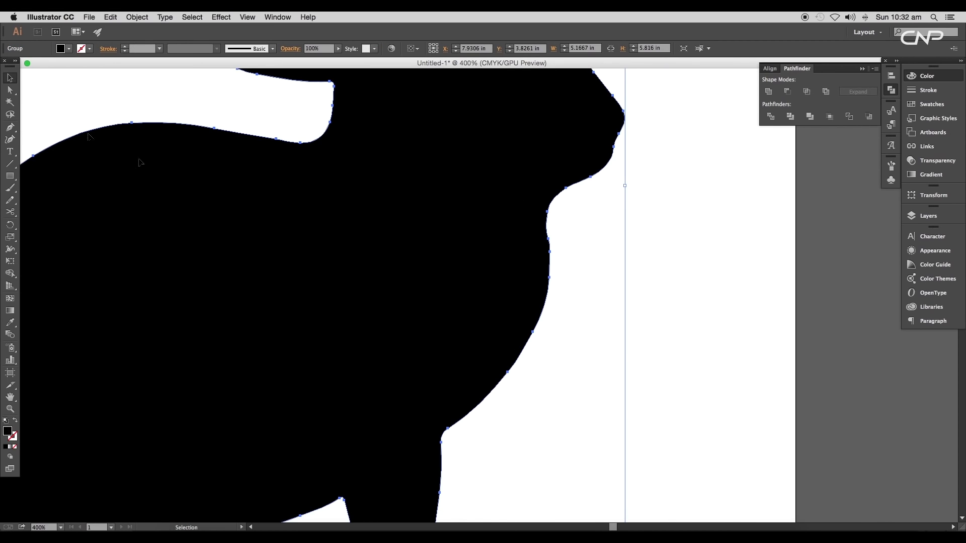
- Remove the extra anchor point below the rabbit's chin and smooth the curve from throat to chest
left_click(14, 94)
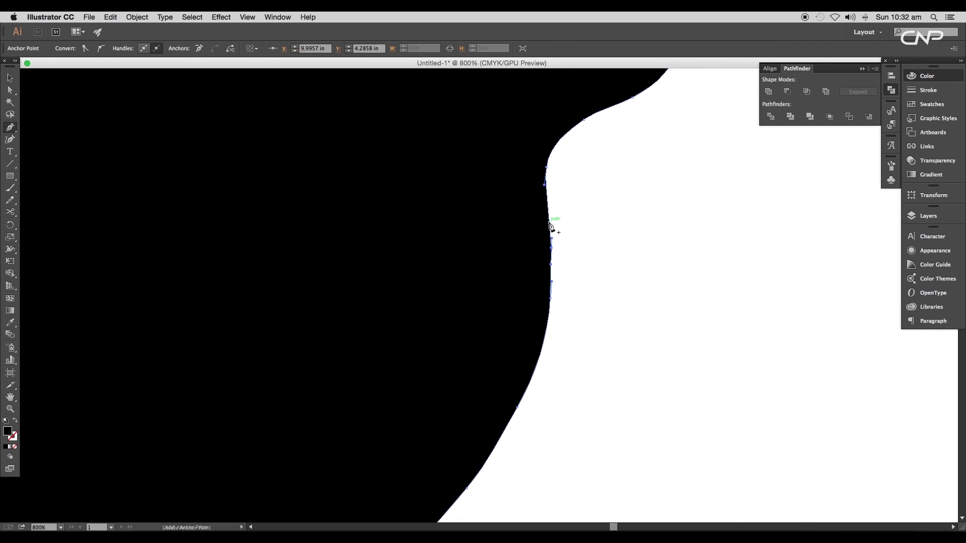
left_click(10, 90)
left_click(552, 265)
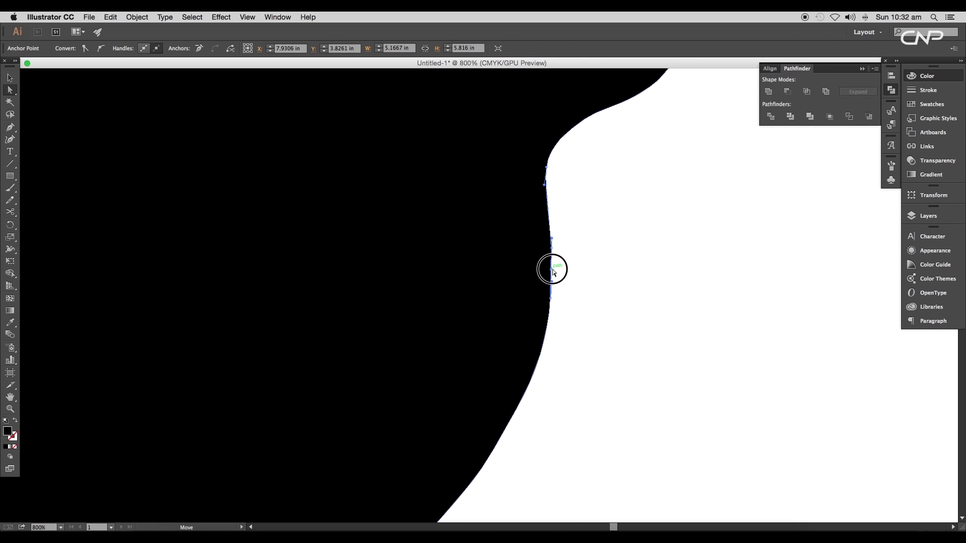
left_click(574, 273)
scroll(576, 276, "down", 4)
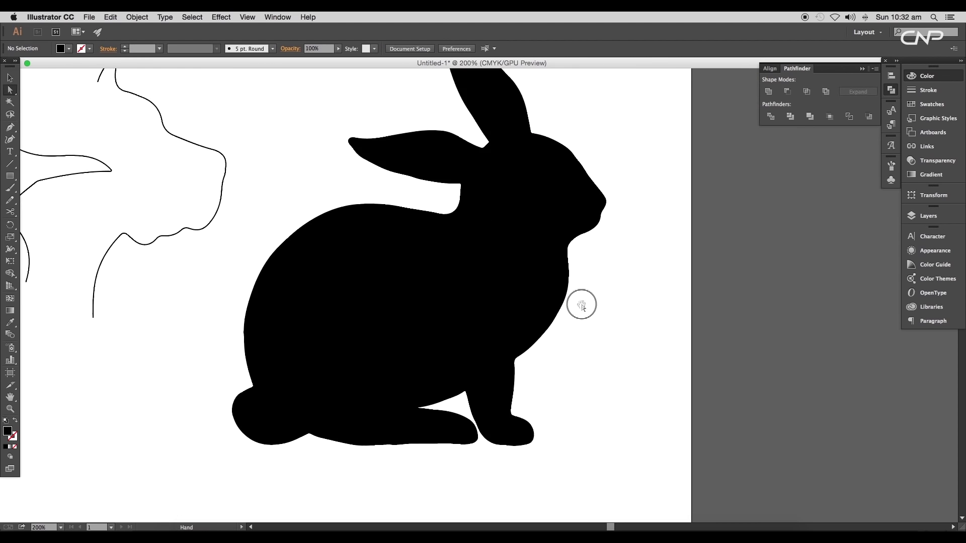
- Cut the rabbit outline with the Scissors tool on the upright ear's back edge and at the bottom of the chest
left_click_drag(583, 307, 558, 283)
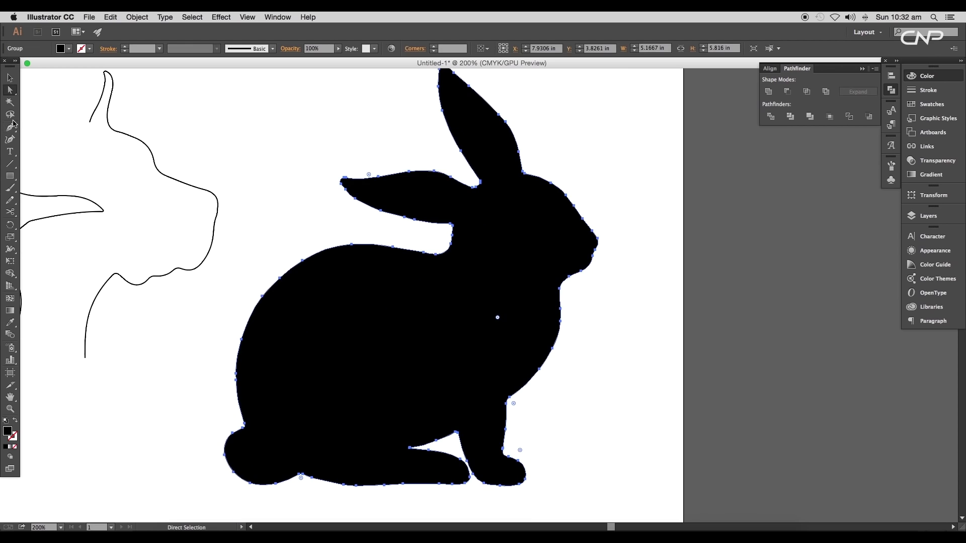
left_click(10, 212)
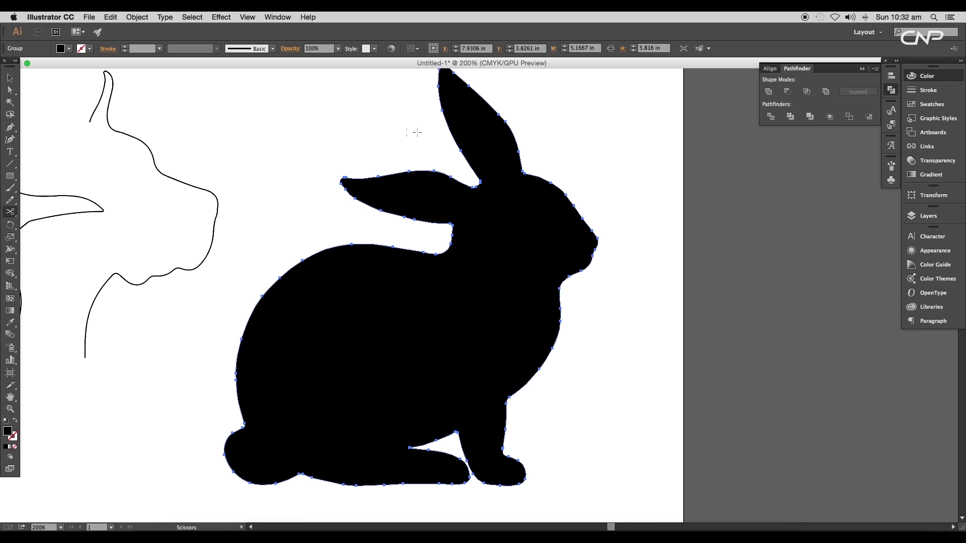
scroll(478, 161, "up", 2)
left_click(454, 189)
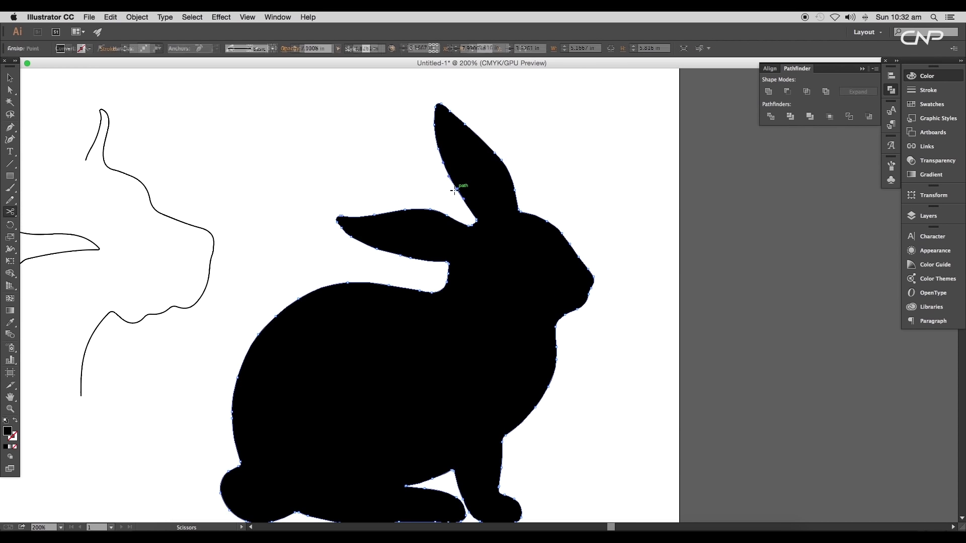
left_click_drag(524, 342, 525, 298)
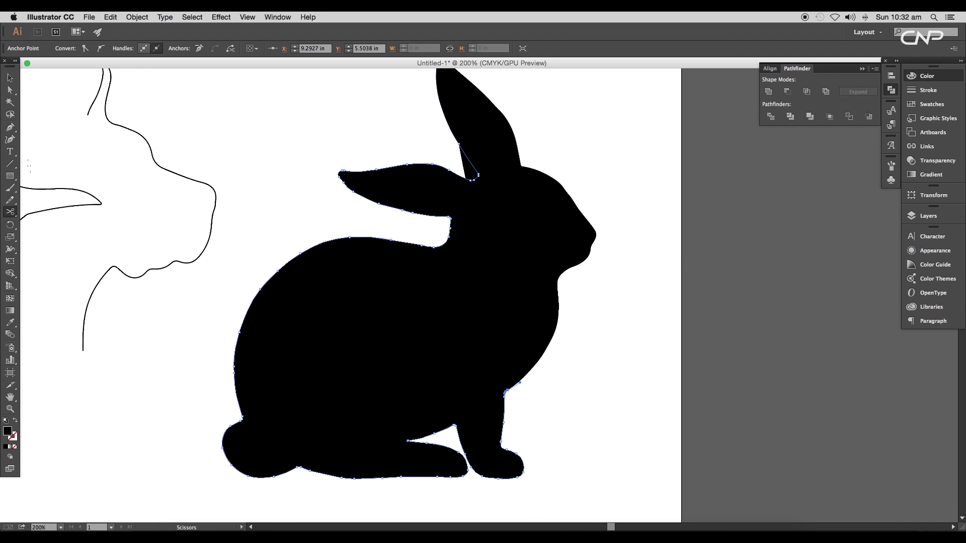
- Ungroup the rabbit paths and delete the body portion, keeping the face, upright ear and chest
left_click(10, 78)
left_click(437, 376)
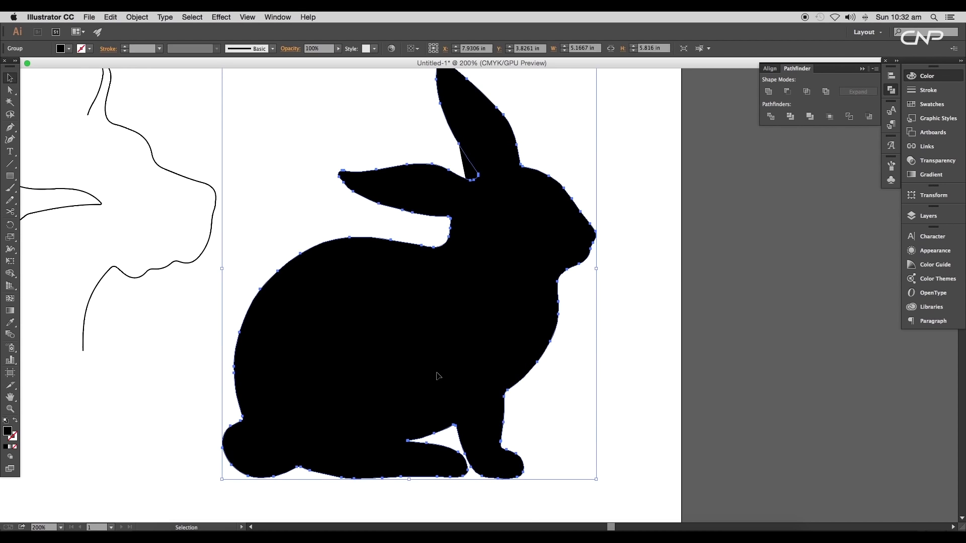
right_click(399, 320)
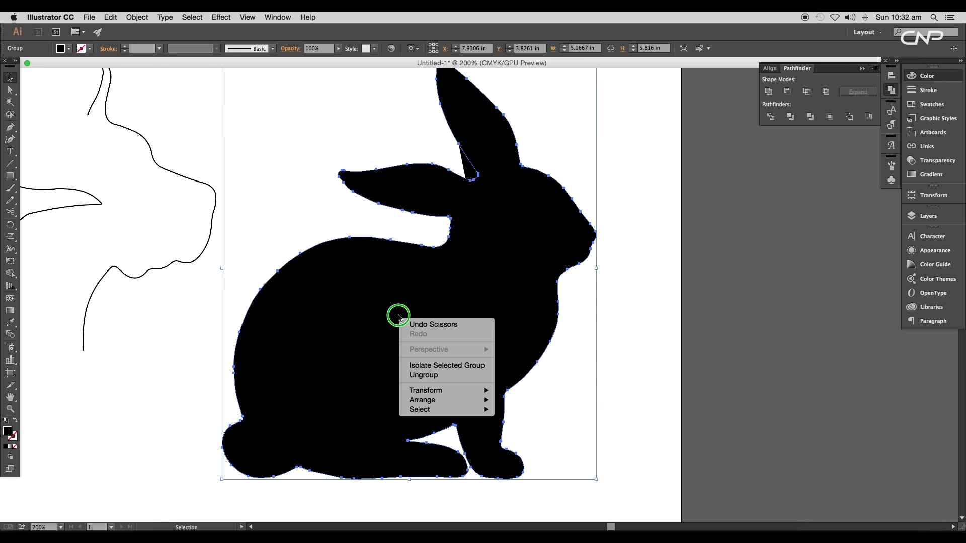
left_click(441, 381)
left_click(635, 389)
left_click(465, 369)
key("Delete")
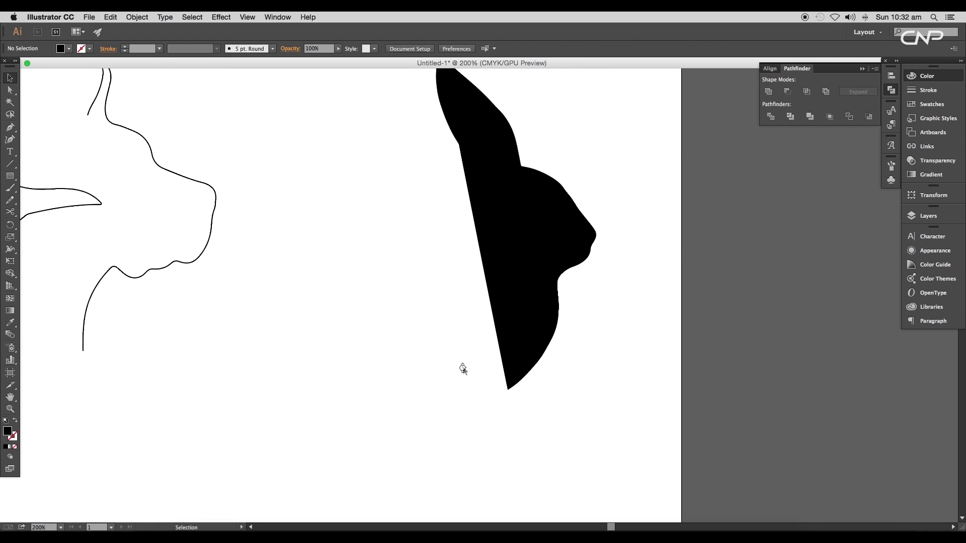
- Swap the fill and stroke of the remaining rabbit profile so it is an unfilled black outline, and deselect it
left_click(516, 305)
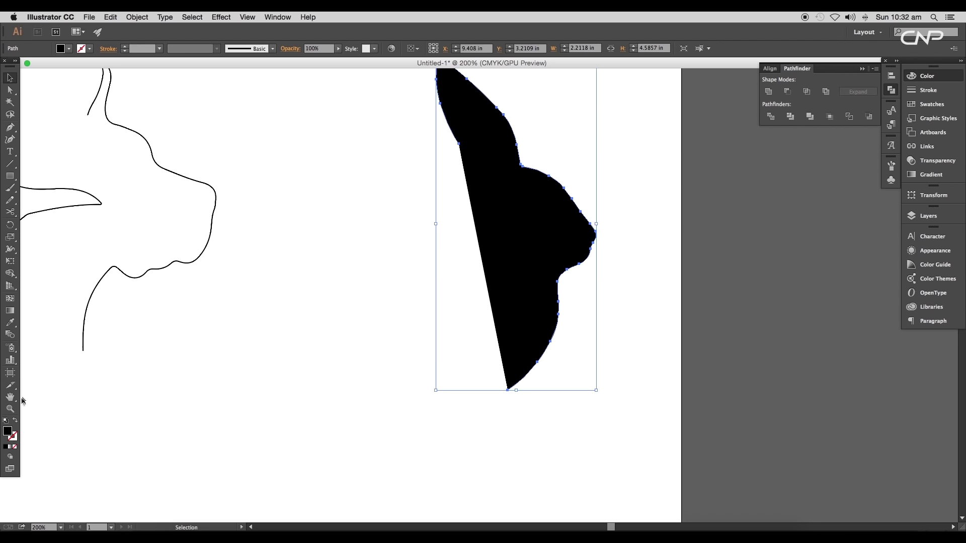
left_click(15, 422)
left_click(360, 330)
key("super+minus")
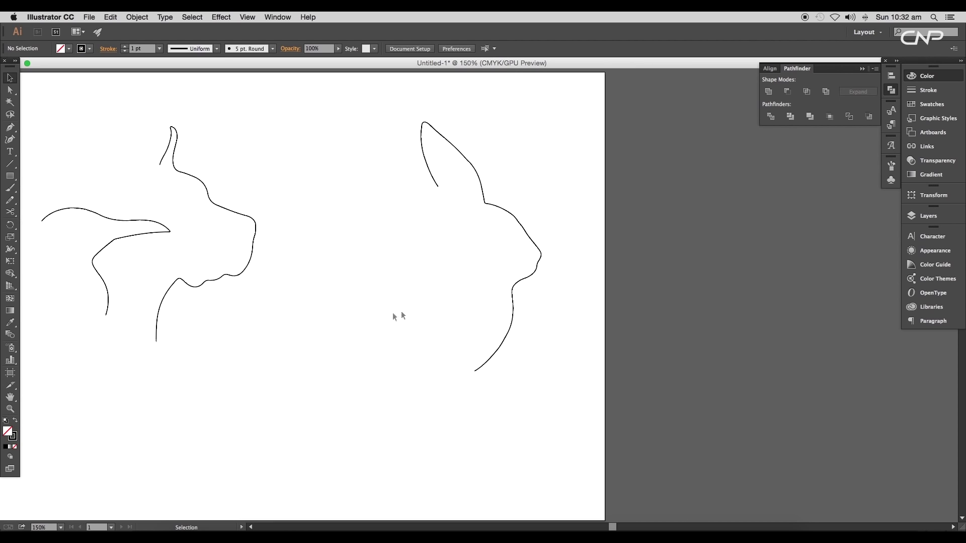
- Rearrange the outlines so the rabbit sits beside the penguin and the dog stands to the right of the rabbit
left_click_drag(412, 310, 536, 292)
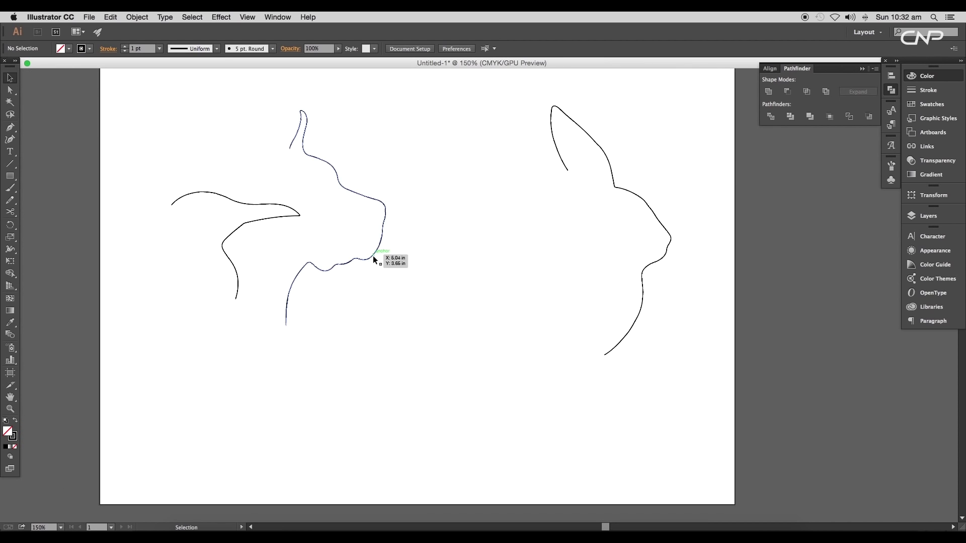
left_click_drag(377, 257, 505, 259)
left_click_drag(640, 298, 384, 290)
left_click_drag(495, 253, 576, 260)
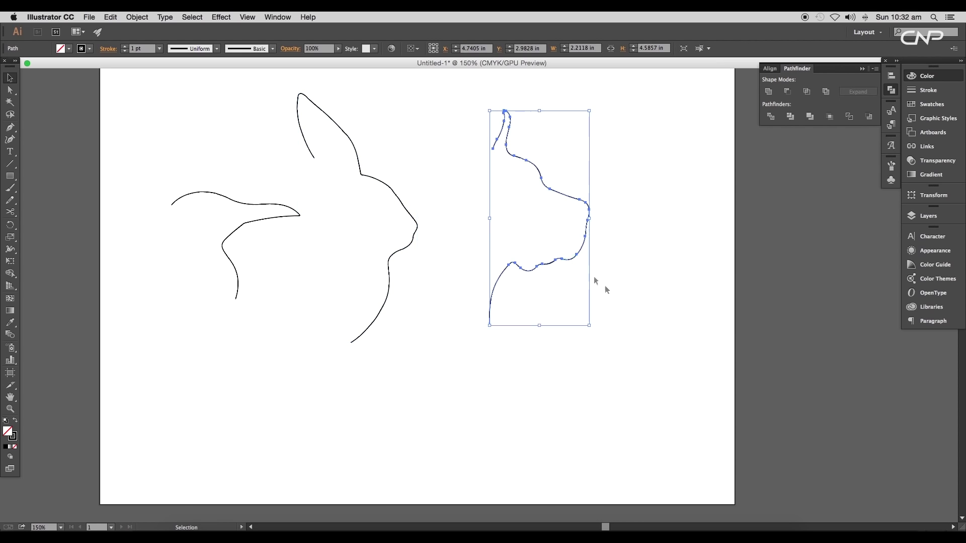
left_click(600, 289)
scroll(587, 288, "down", 1)
left_click_drag(527, 292, 655, 287)
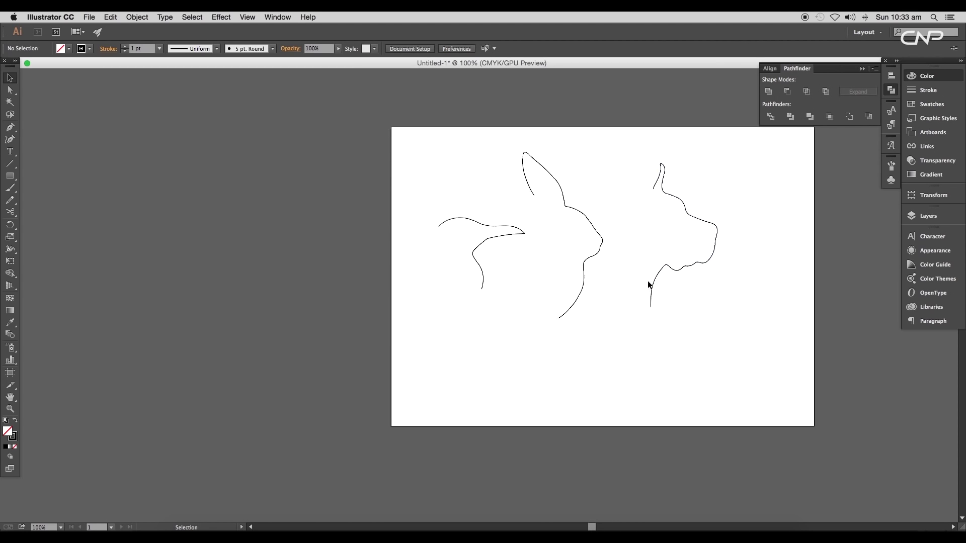
left_click_drag(754, 331, 546, 262)
scroll(633, 267, "up", 3)
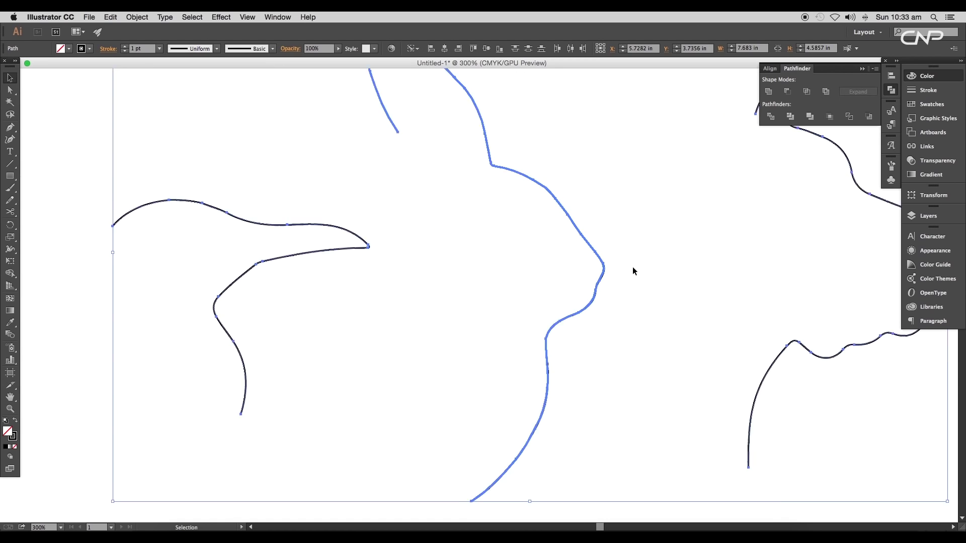
left_click(632, 268)
- Start a Pen path at the back end of the penguin's head line and draw an arc rising to a peak above it
scroll(631, 268, "up", 1)
left_click_drag(473, 267, 623, 275)
scroll(534, 276, "down", 1)
left_click_drag(537, 243, 578, 271)
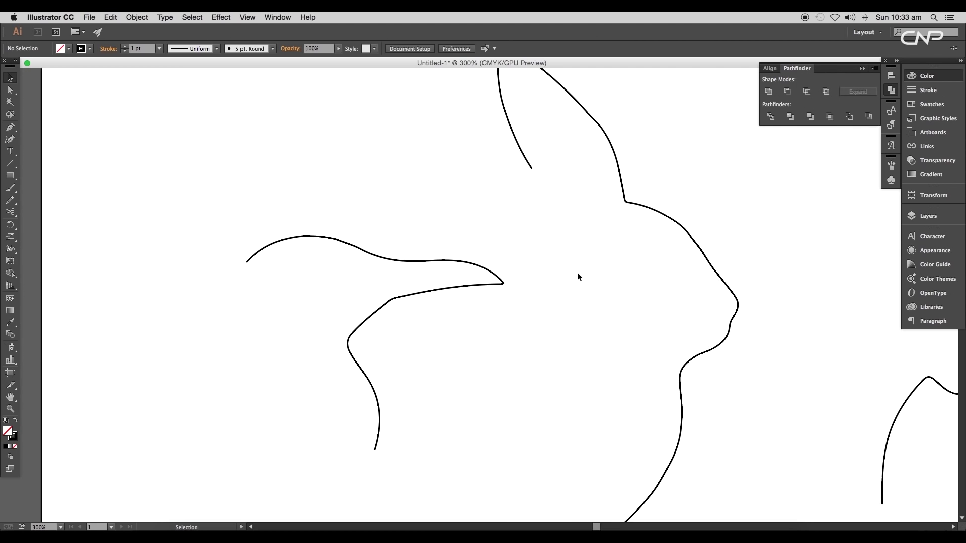
left_click(245, 263)
scroll(382, 156, "down", 1)
left_click_drag(377, 149, 440, 148)
left_click(376, 149)
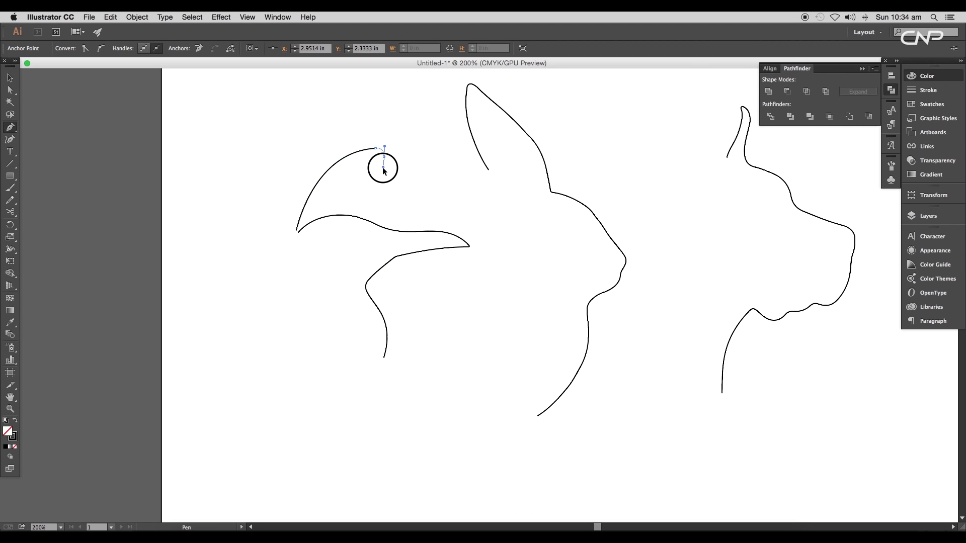
- Continue the path down from the peak, around the beak and back beneath it, closing it at the lower end of the penguin's neck
left_click_drag(384, 168, 384, 168)
left_click_drag(403, 208, 512, 265)
left_click_drag(461, 292, 399, 302)
left_click_drag(384, 358, 348, 393)
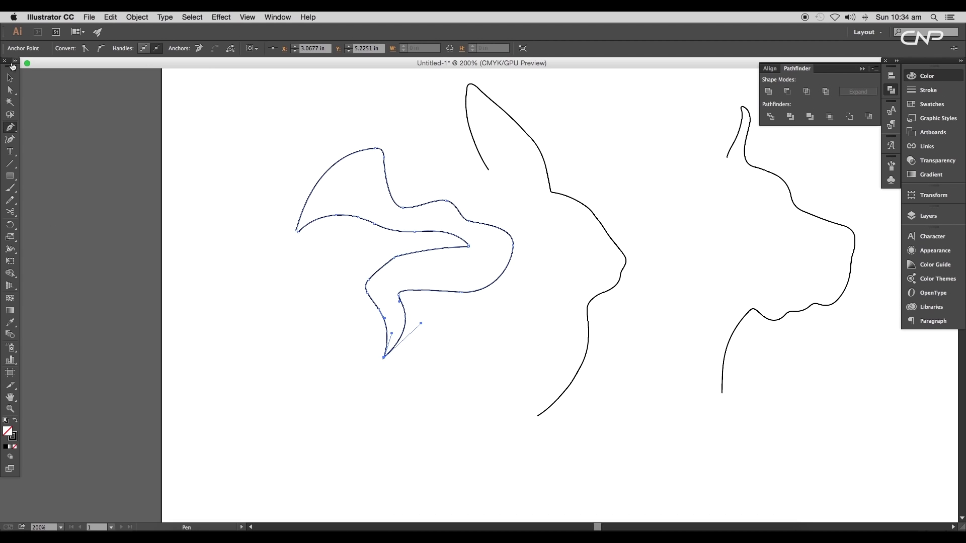
- Refine the rounded corner at the peak of the penguin shape by adjusting its anchor points and handles
left_click(10, 90)
left_click(327, 281)
scroll(422, 220, "up", 3)
left_click(235, 239)
left_click_drag(234, 236, 239, 244)
key("super+equal")
key("super+equal")
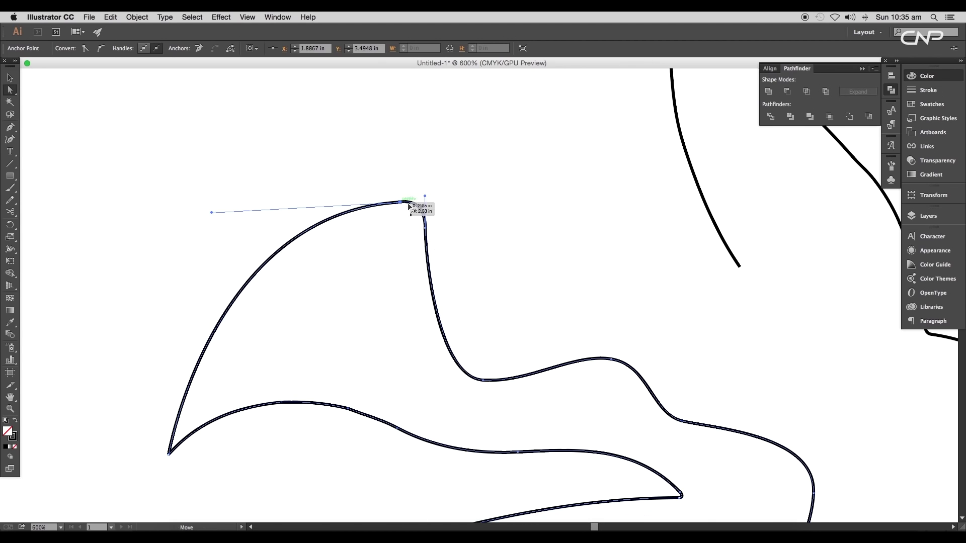
mouse_move(417, 205)
left_mouse_down()
mouse_move(432, 216)
mouse_move(423, 202)
left_mouse_up()
left_click(403, 203)
- Reshape the dip beyond the penguin shape's peak and the lower part of its large outer curve by adjusting their handles
scroll(410, 217, "down", 3)
scroll(410, 216, "right", 1)
left_click_drag(442, 297, 446, 292)
scroll(453, 295, "down", 1)
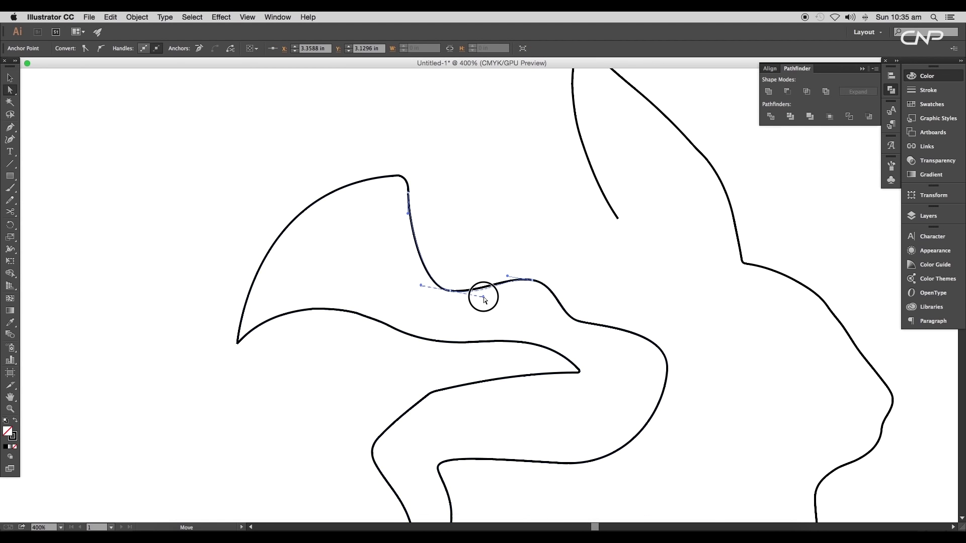
left_click_drag(484, 297, 436, 292)
mouse_move(579, 360)
left_mouse_down()
mouse_move(579, 372)
mouse_move(576, 349)
left_mouse_up()
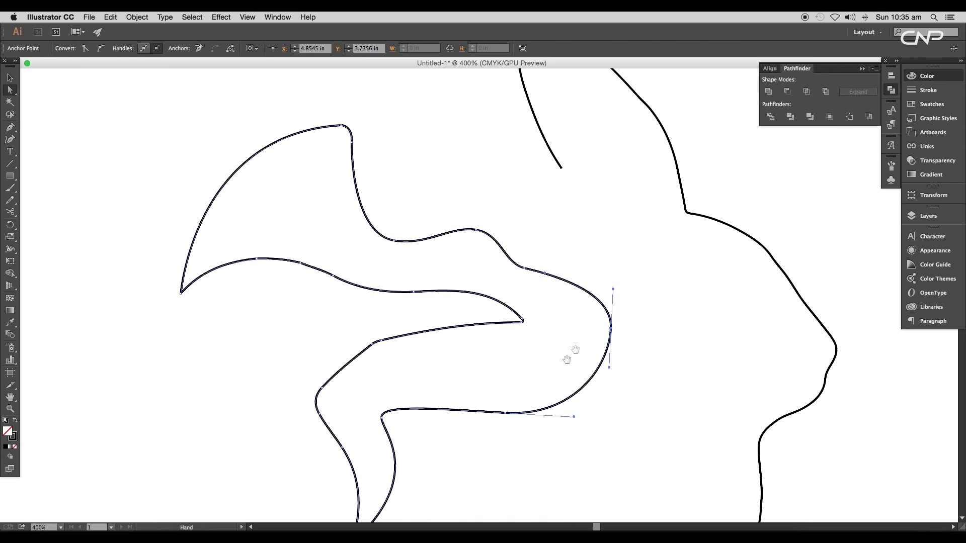
left_click_drag(573, 417, 584, 403)
- Turn the straight throat segment below the penguin's beak into a smooth curve by adjusting its handles, and deselect the shape
scroll(359, 327, "up", 4)
left_click(412, 394)
left_click_drag(412, 395, 377, 414)
left_click_drag(286, 463, 318, 452)
left_click(458, 432)
scroll(458, 432, "down", 5)
scroll(466, 431, "up", 1)
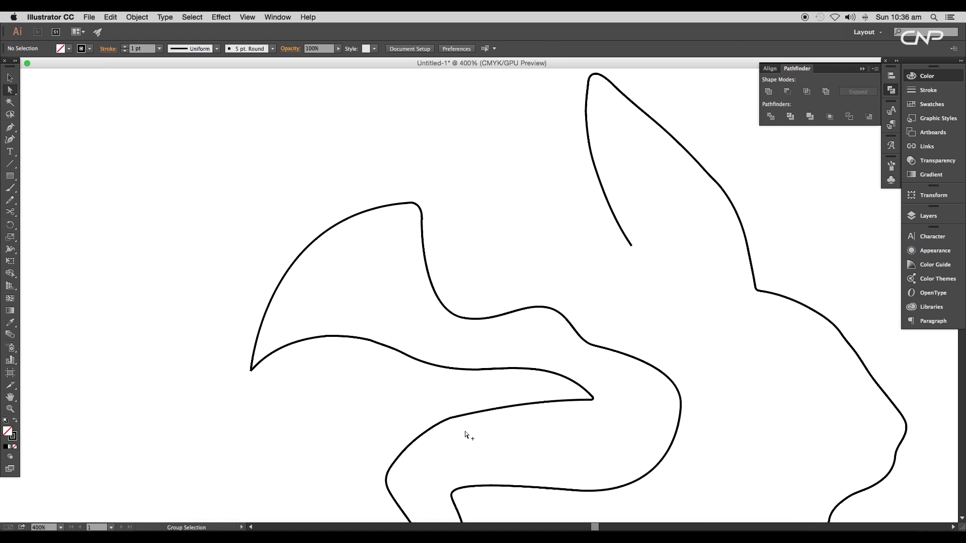
key("super+minus")
key("super+minus")
key("super+minus")
left_click_drag(517, 463, 422, 361)
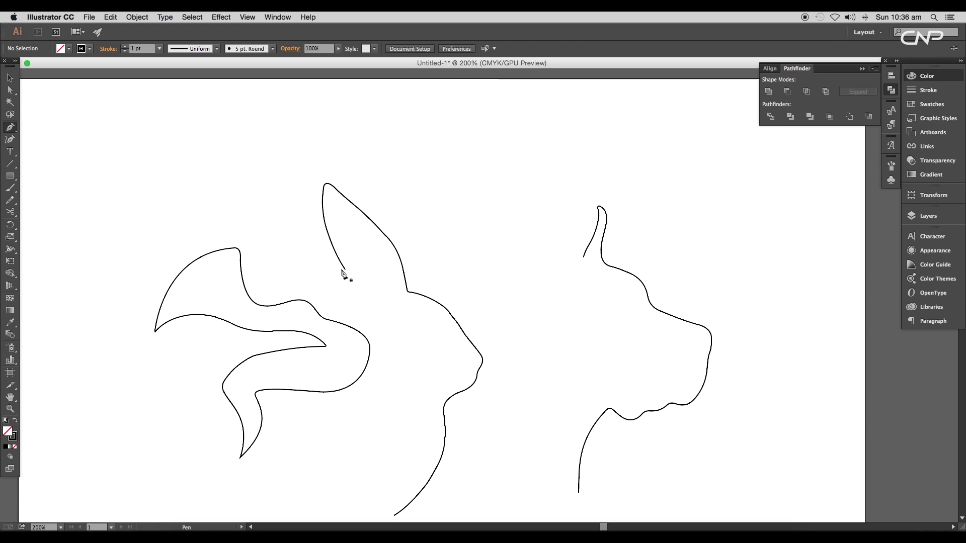
- Extend the rabbit contour from the ear's open end with Pen curves, arching over the ear and stepping down beyond the face
left_click(341, 270)
key("super+plus")
left_click_drag(332, 242, 359, 188)
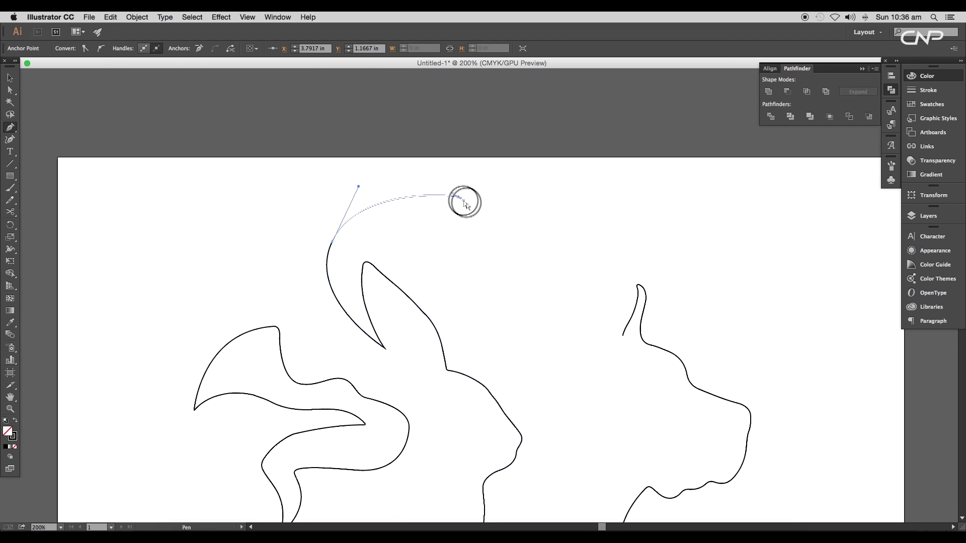
left_click_drag(492, 215, 492, 213)
left_click_drag(505, 245, 585, 264)
left_click_drag(557, 318, 572, 325)
left_click_drag(606, 328, 609, 328)
- Continue the rabbit's outer path down past the face and around the base, closing it at the lower end of the neck
left_click_drag(613, 366, 614, 367)
left_click_drag(631, 382, 639, 420)
left_click_drag(639, 419, 664, 268)
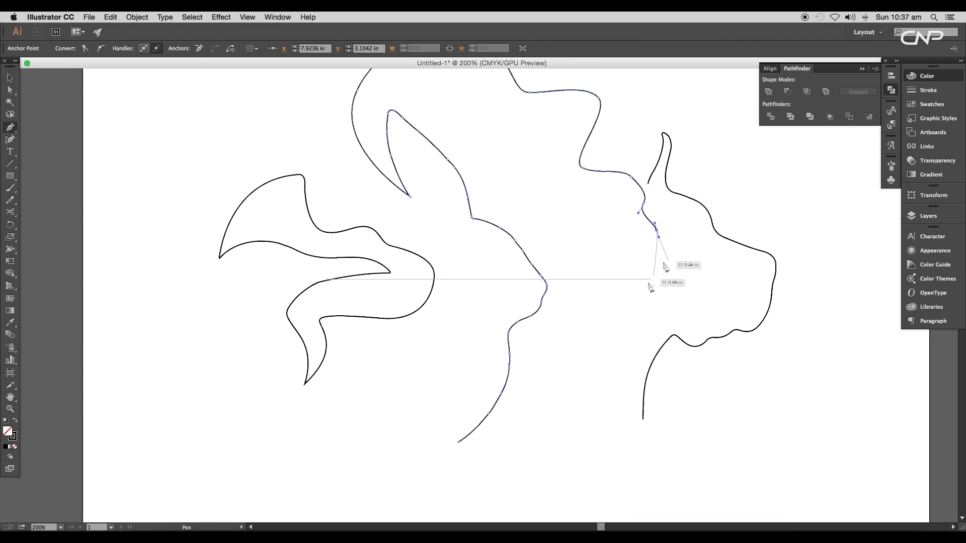
left_click_drag(643, 310, 623, 350)
left_click_drag(630, 390, 637, 405)
left_click_drag(609, 470, 586, 474)
left_click_drag(458, 442, 450, 364)
- Move the open dog contour farther away from the closed rabbit shape, to the artboard's edge
left_click_drag(553, 224, 416, 195)
key("v")
left_click_drag(608, 215, 763, 219)
left_click_drag(423, 363, 435, 352)
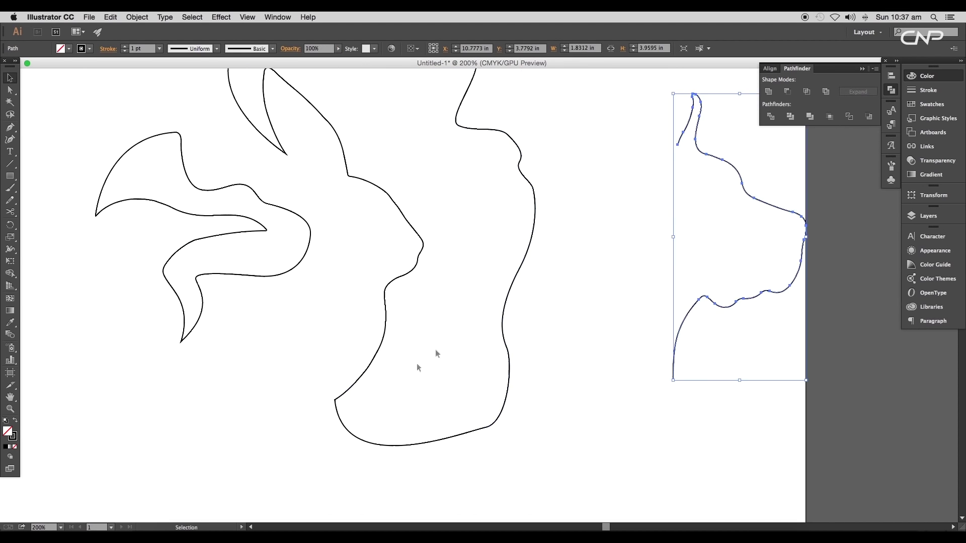
- Round off the sharp corner at the lower end of the rabbit's neck by adjusting its anchor points and handles
left_click(367, 371)
key("a")
left_click(365, 373)
left_click_drag(365, 373, 341, 376)
left_click(345, 375)
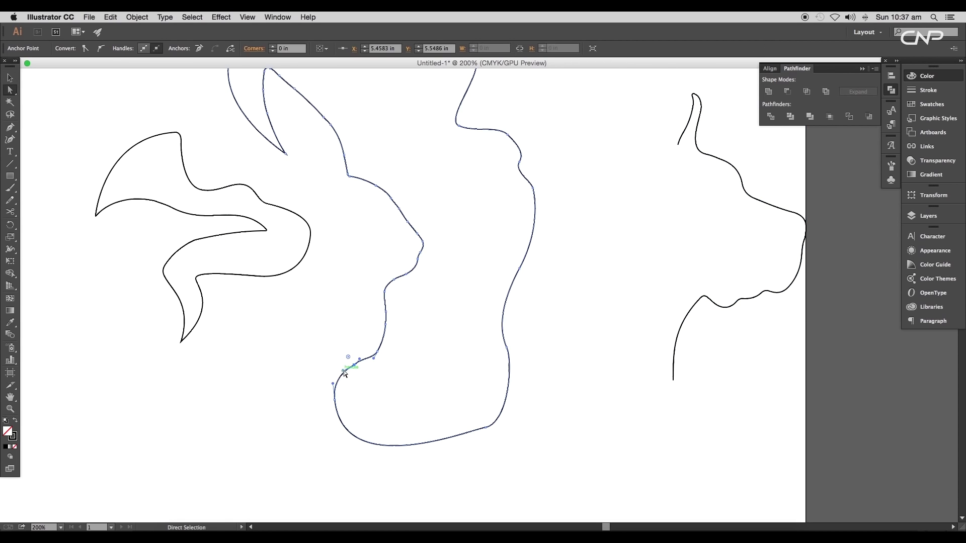
- Reshape the base of the rabbit shape into a rounded lobe beneath the neck by adjusting its anchors and handles
key("super+minus")
left_click_drag(481, 351, 524, 379)
left_click_drag(460, 397, 447, 404)
left_click_drag(351, 390, 346, 391)
left_click_drag(352, 451, 351, 439)
left_click_drag(446, 404, 432, 402)
- Form a dip in the rabbit shape's base and a second rounded lobe below its outer side, and deselect the shape
scroll(411, 414, "up", 3)
left_click_drag(476, 355, 480, 362)
scroll(480, 361, "up", 4)
left_click(447, 265)
left_click_drag(436, 271, 442, 270)
left_click(486, 325)
left_click_drag(498, 344, 417, 246)
left_click_drag(484, 320, 459, 300)
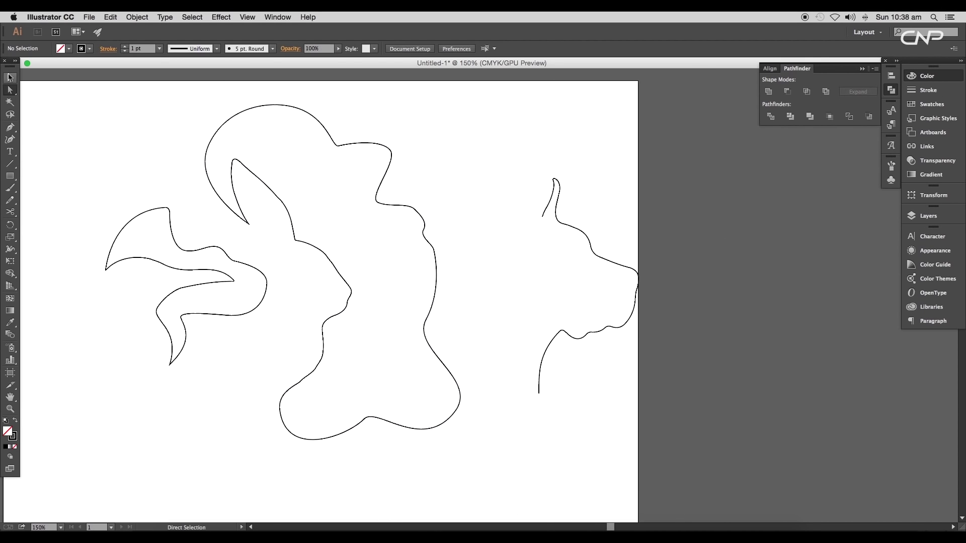
- Extend the dog contour from the ear's open end with Pen curves, looping over the ear and along the outside of the head
left_click(10, 78)
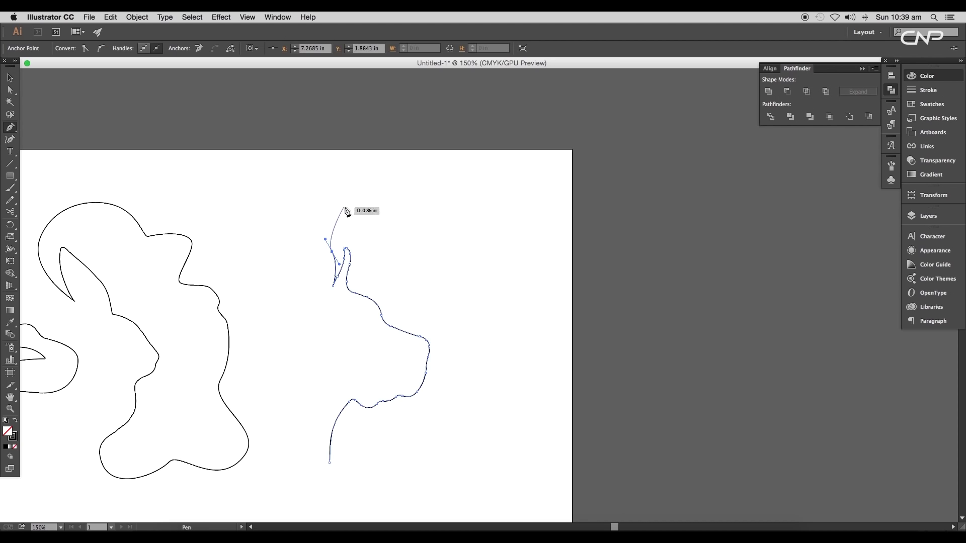
left_click_drag(356, 207, 382, 208)
left_click_drag(384, 256, 516, 353)
left_click(384, 255)
left_click_drag(480, 379, 467, 398)
- Continue the dog's outer path in small ripples beneath the jaw and bring it down to the neck's lower end
left_click_drag(466, 398, 417, 356)
key("super+z")
left_click_drag(409, 363, 404, 367)
left_click_drag(390, 360, 385, 368)
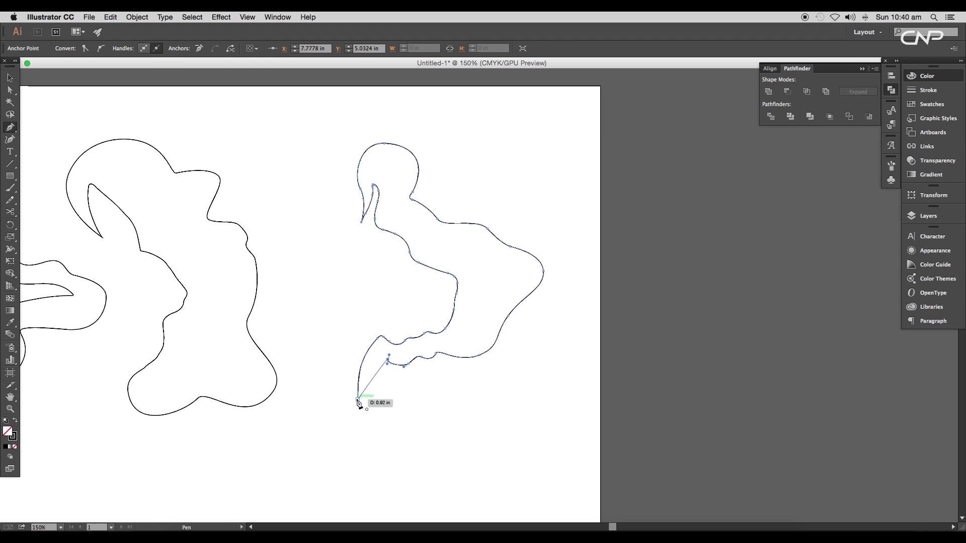
left_click_drag(358, 400, 345, 459)
- Rework the crossing line ends at the bottom of the dog's neck into a single pointed tip
left_click(10, 90)
left_click(308, 347)
scroll(365, 406, "up", 3)
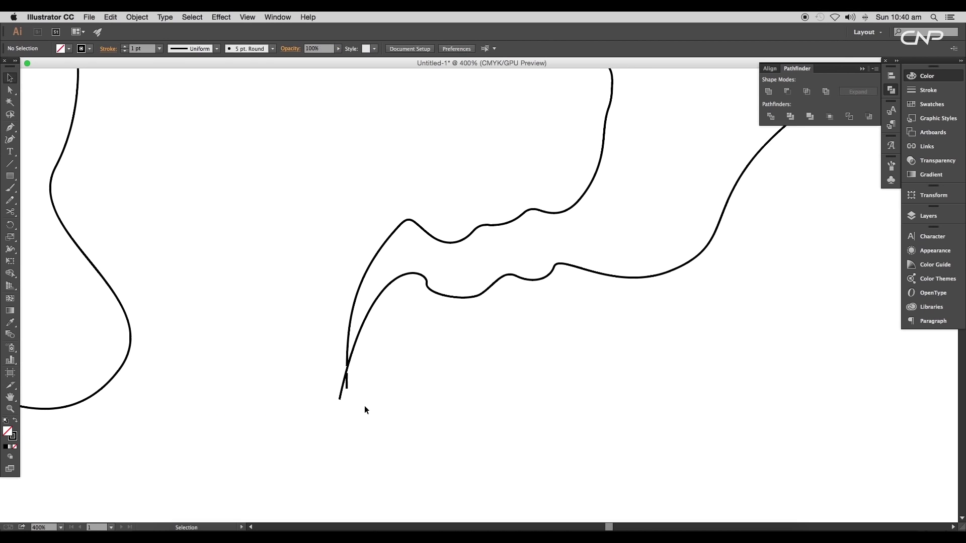
scroll(365, 406, "left", 1)
left_click_drag(358, 397, 363, 389)
left_click(429, 325)
scroll(430, 325, "up", 2)
left_click(442, 327)
left_click_drag(447, 312, 304, 365)
left_click(369, 403)
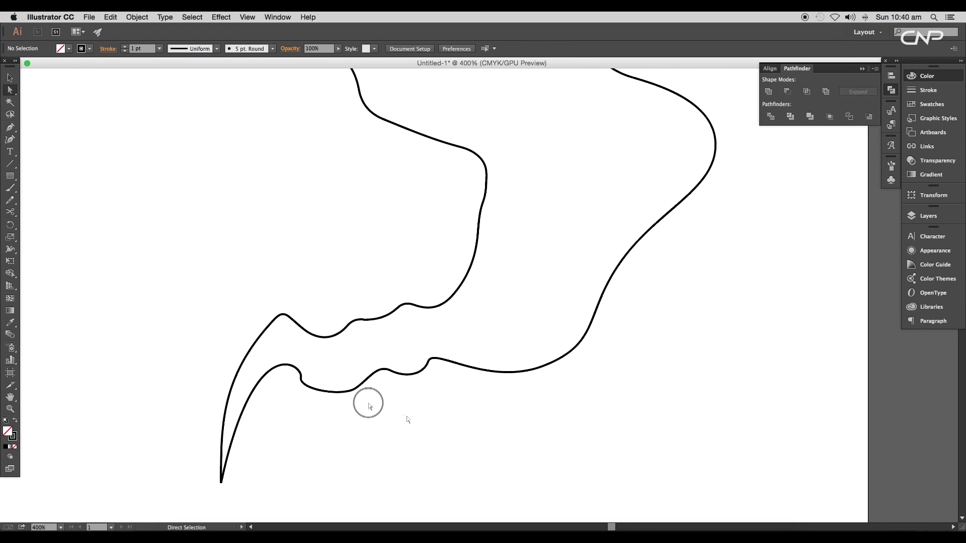
- Lengthen the dog's neck by moving its pointed tip down and outward
left_click_drag(434, 410, 303, 389)
scroll(331, 375, "left", 2)
key("super+minus")
key("super+minus")
key("super+minus")
left_click(518, 359)
left_click_drag(518, 359, 495, 393)
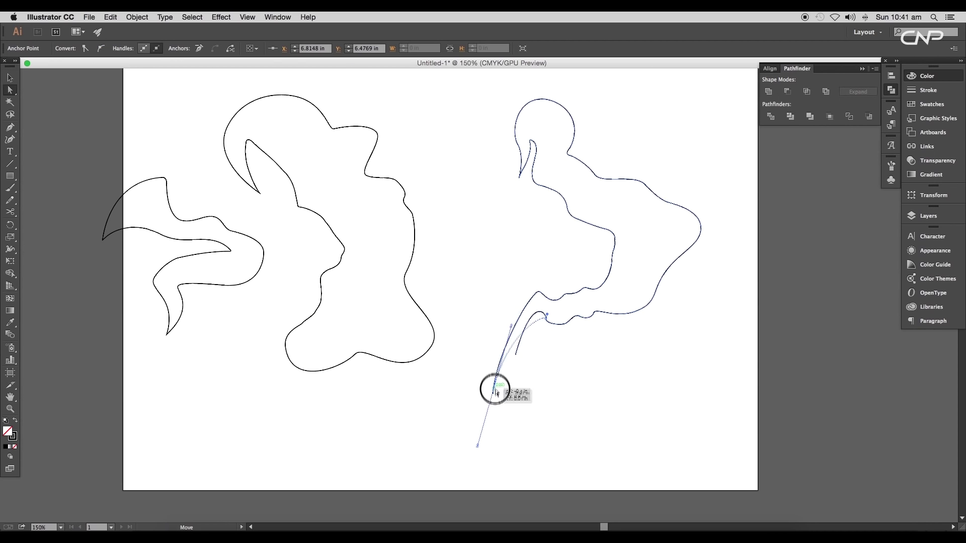
- Smooth both sides of the dog's tapering neck into a crescent by adjusting the handles near the jaw and the tip
left_click(520, 315)
key("super+equal")
left_click_drag(519, 298, 514, 296)
key("super+equal")
left_click_drag(438, 447, 433, 444)
key("super+minus")
key("super+minus")
- Reshape the lower outer side of the dog shape into a fuller curve by moving its anchor point and handles
left_click_drag(569, 376, 582, 388)
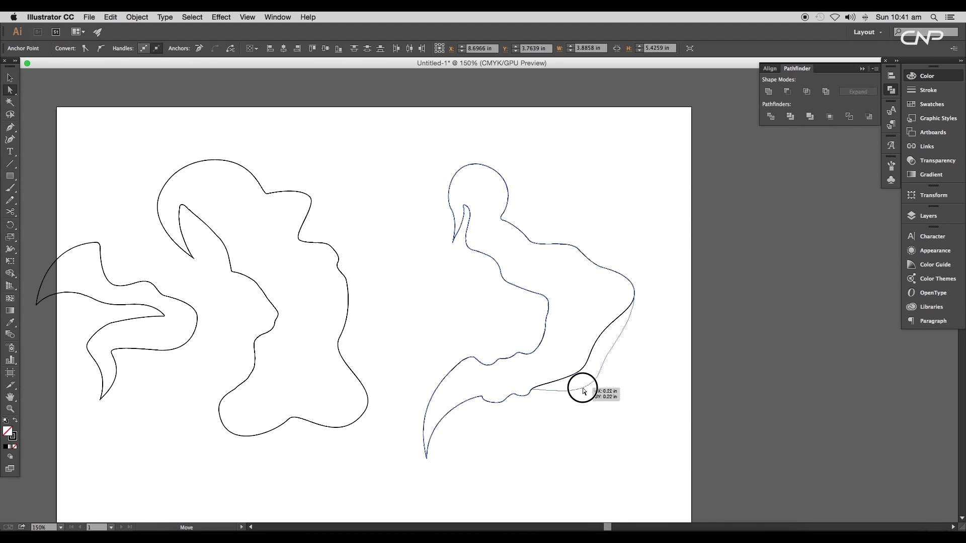
scroll(582, 388, "up", 2)
left_click(580, 325)
left_click_drag(581, 325, 608, 371)
left_click_drag(605, 313, 603, 296)
- Refine the loop above the dog's ear and the wavy outer line below it by adjusting their anchors and handles
left_click_drag(553, 299, 662, 372)
left_click(563, 340)
left_click_drag(593, 354, 631, 374)
left_click(637, 373)
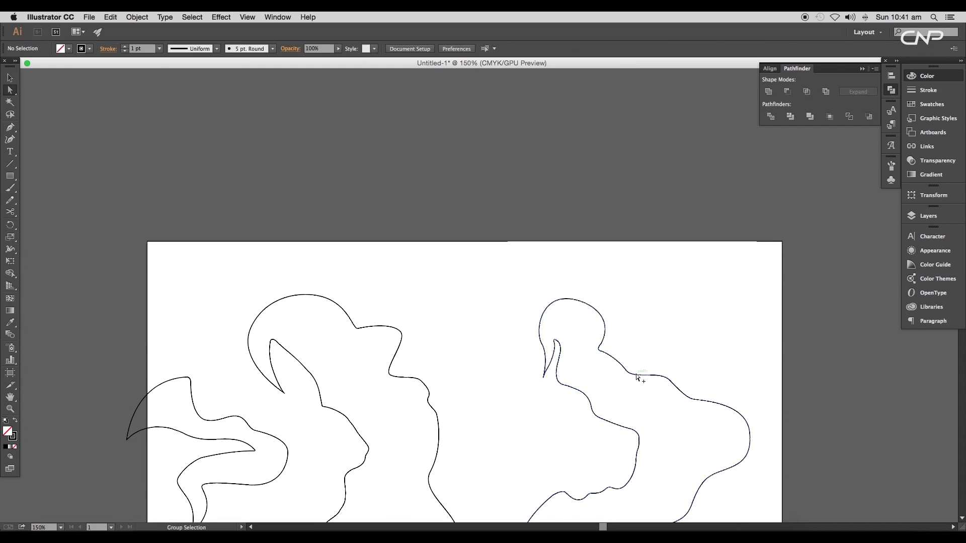
scroll(638, 377, "down", 2)
left_click_drag(635, 416, 622, 348)
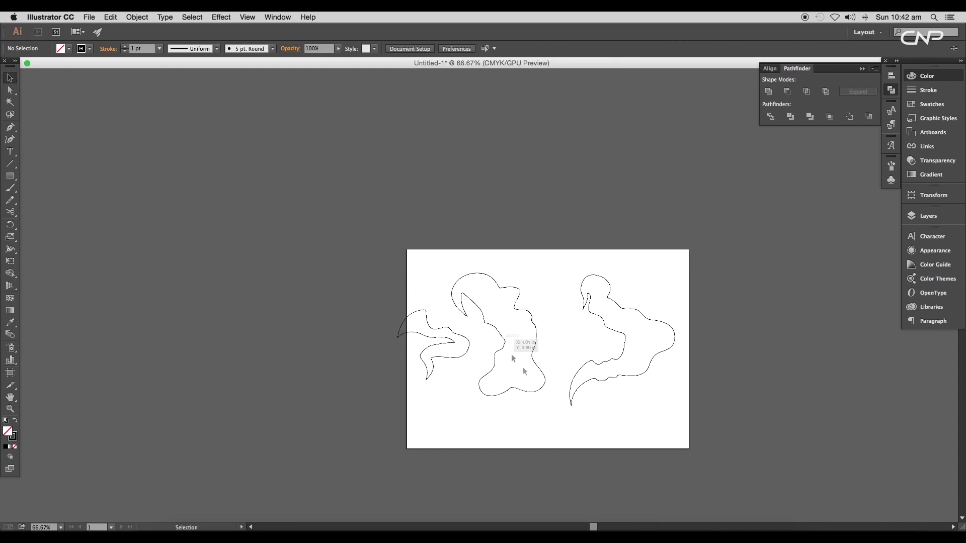
- Scale the rabbit shape down slightly and shift it away from the penguin, and scale the dog shape down slightly
left_click(542, 388)
scroll(541, 388, "up", 3)
scroll(542, 388, "down", 2)
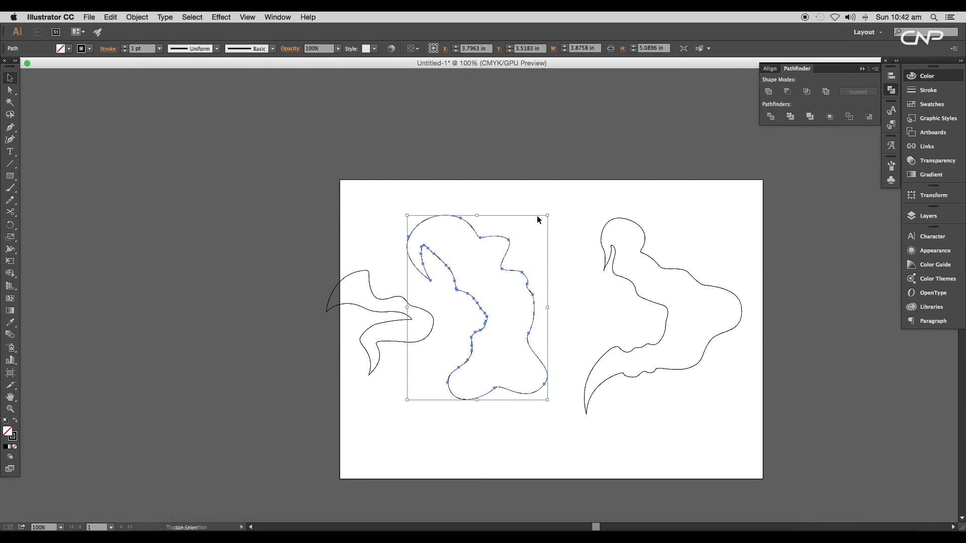
left_click_drag(547, 216, 542, 223)
left_click_drag(507, 277, 517, 274)
left_click(585, 286)
left_click(614, 273)
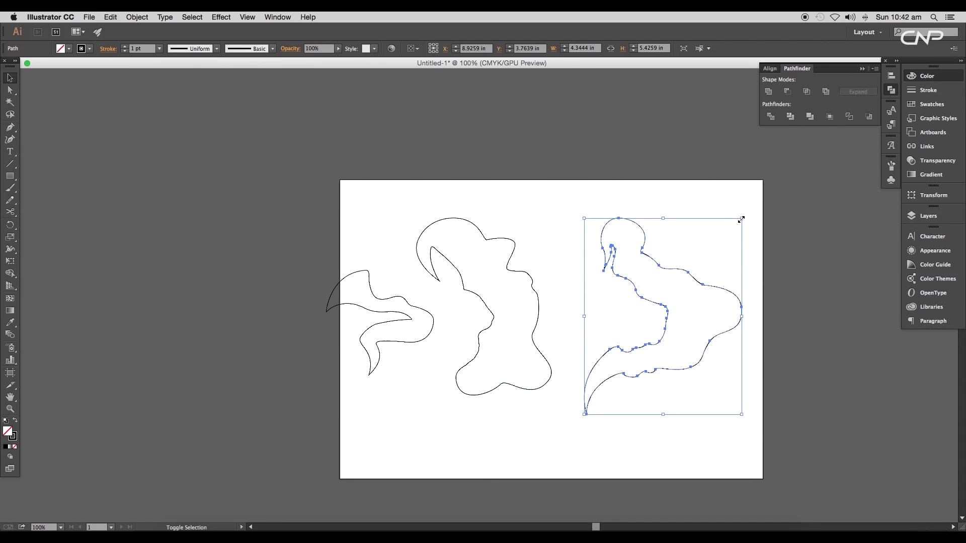
left_click_drag(741, 219, 613, 304)
- Bring the dog shape closer to the rabbit and arrange all three shapes centrally within the artboard
key("super+minus")
key("super+minus")
key("super+minus")
scroll(670, 347, "up", 2)
left_click_drag(606, 322, 740, 319)
left_click(700, 325)
scroll(700, 325, "up", 3)
key("super+minus")
key("super+minus")
key("super+minus")
key("super+a")
left_click(714, 319)
scroll(710, 325, "up", 3)
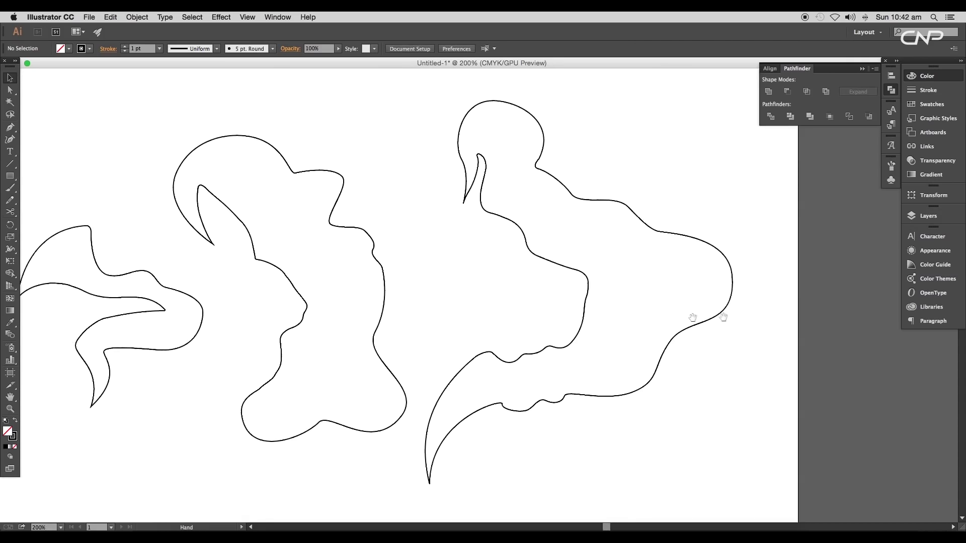
left_click_drag(476, 294, 519, 273)
scroll(523, 273, "down", 2)
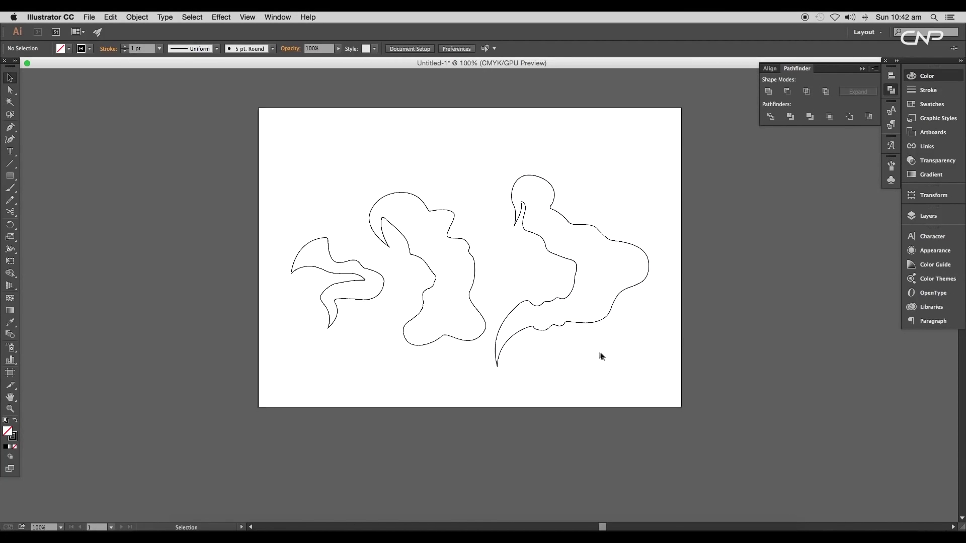
- Set the stroke weight of all three animal shapes to 0.15 pt and deselect them
left_click_drag(602, 357, 301, 173)
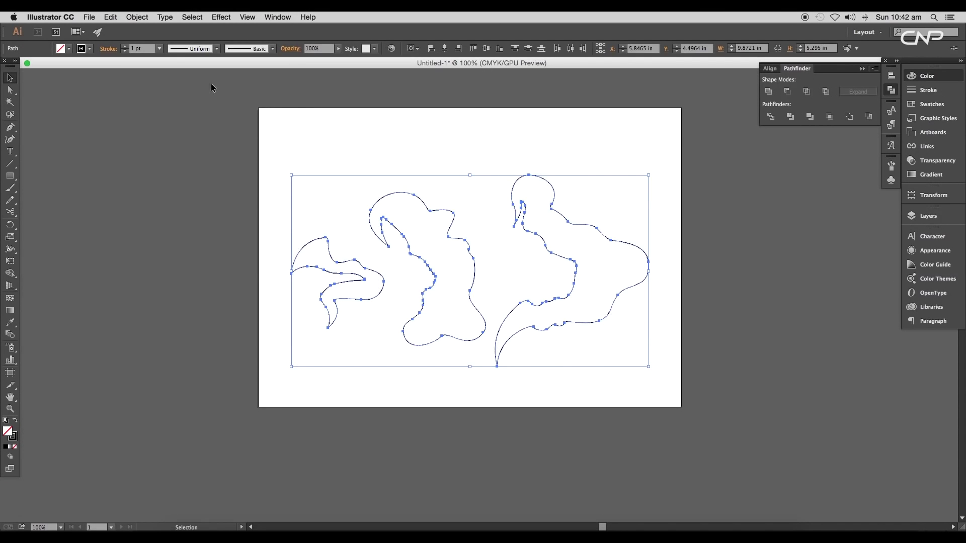
left_click(159, 49)
left_click(171, 60)
key("super+minus")
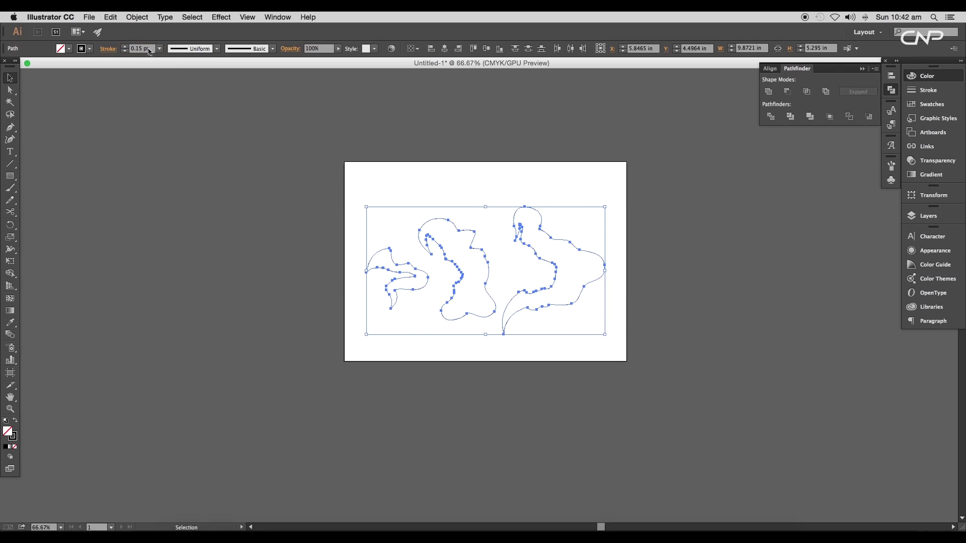
left_click(259, 131)
- Split the penguin shape into inner and outer lines with the Scissors tool, cutting at its lower neck tip and outer wing-like tip
scroll(452, 220, "up", 2)
left_click_drag(452, 221, 375, 126)
left_click(309, 277)
key("super+plus")
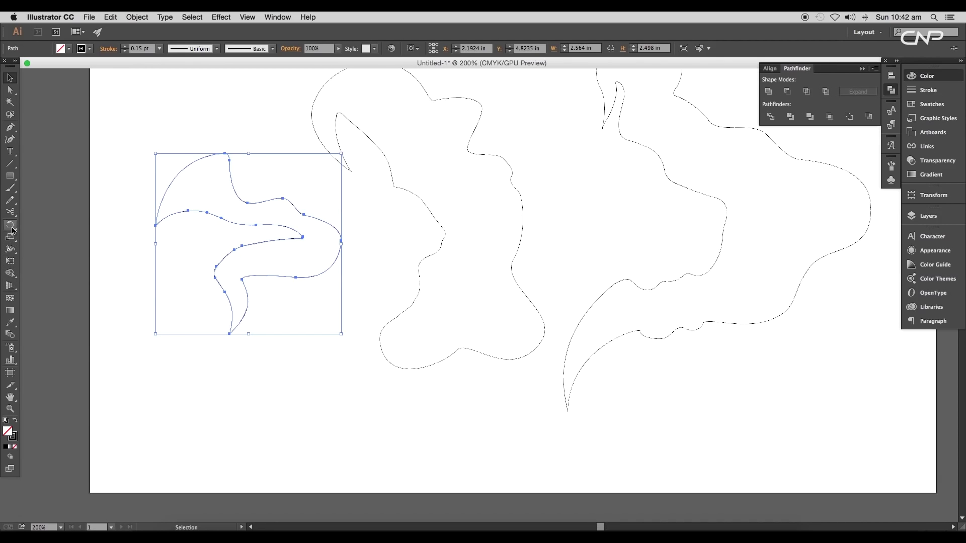
left_click(11, 213)
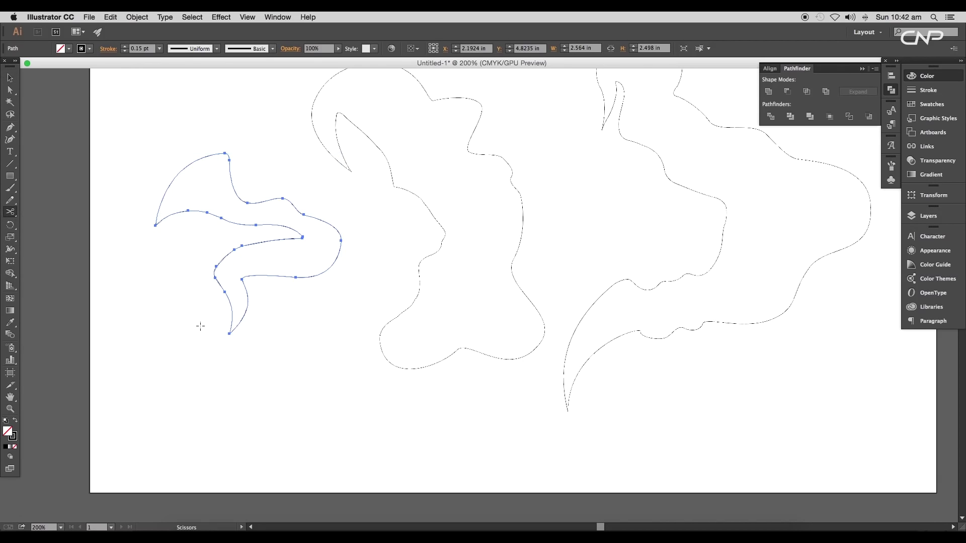
left_click(229, 334)
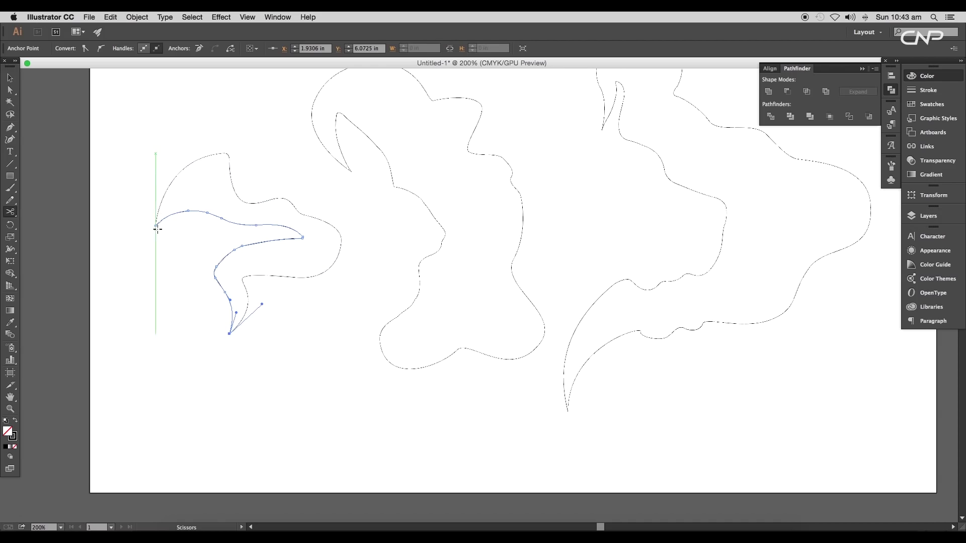
- Split the rabbit and dog shapes into inner and outer lines with the Scissors tool, cutting at their ear tips and neck ends
left_click_drag(367, 277, 230, 288)
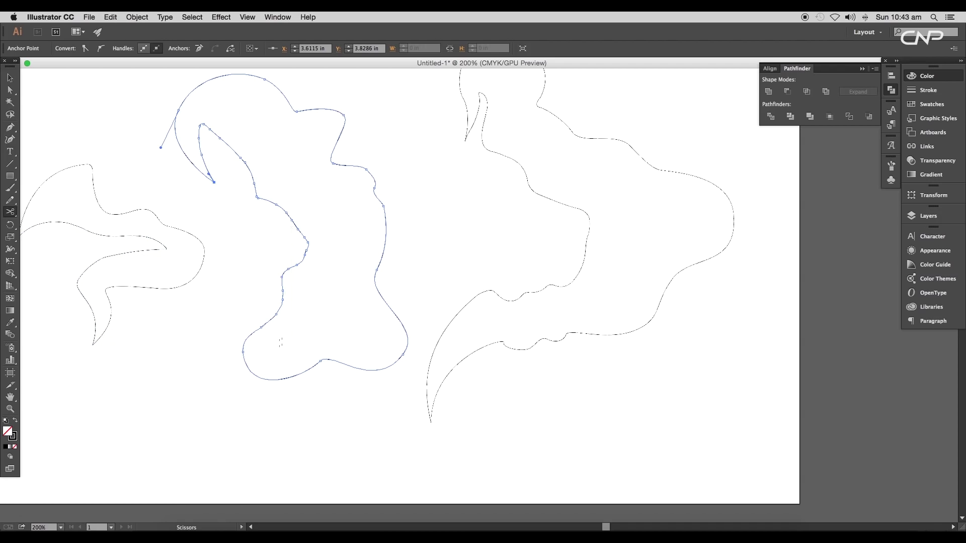
left_click_drag(445, 334, 298, 341)
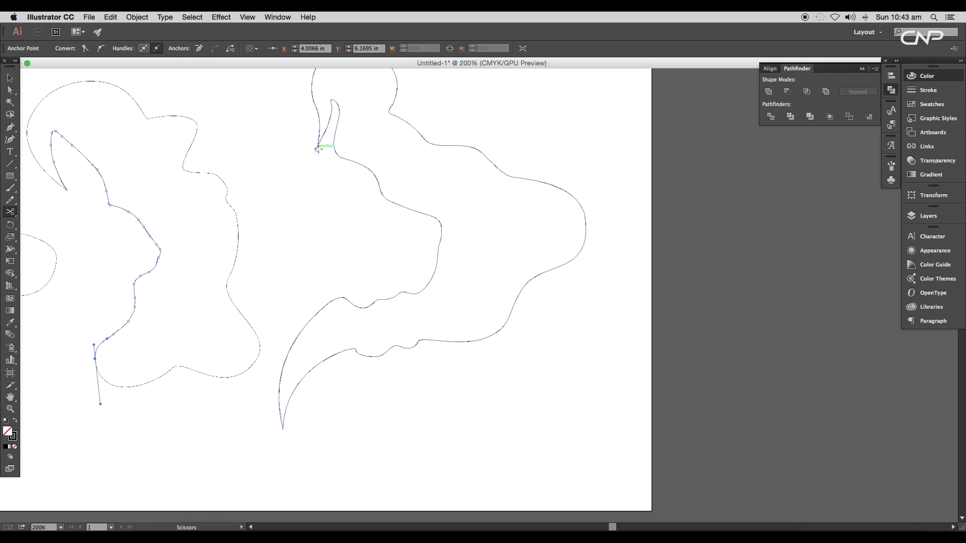
left_click_drag(327, 158, 478, 152)
left_click_drag(321, 166, 449, 146)
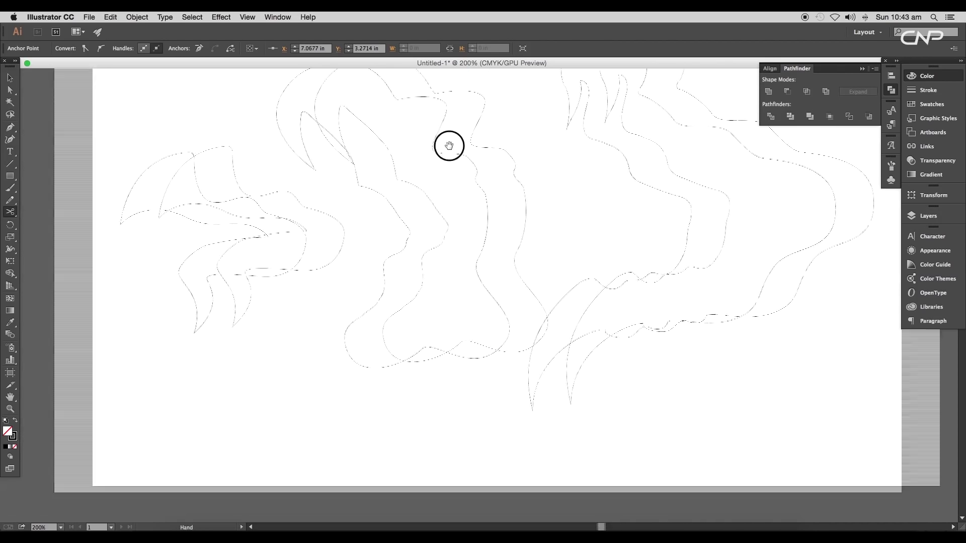
- Select both halves of the penguin shape and blend the inner and outer lines with the Blend tool
left_click(10, 78)
left_click_drag(167, 98, 217, 232)
scroll(222, 181, "down", 3)
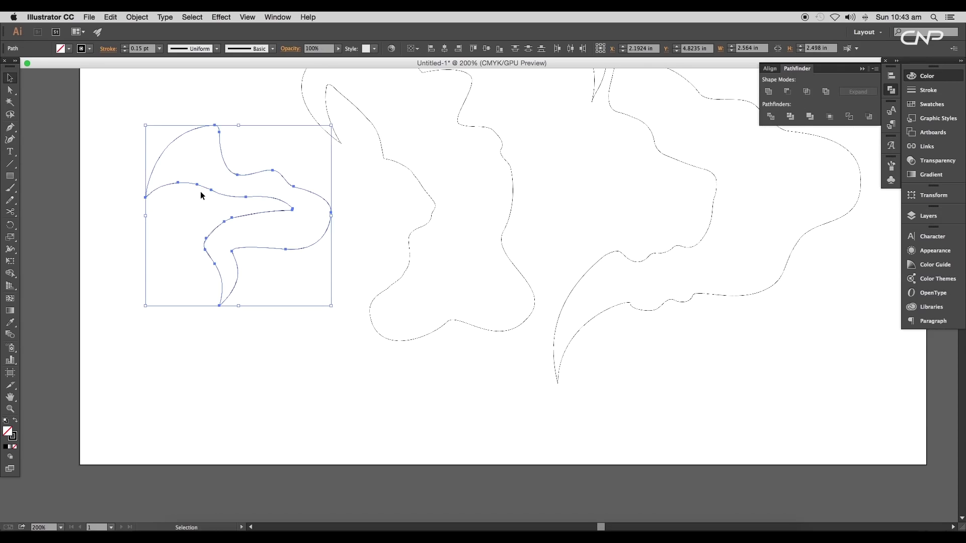
left_click(9, 337)
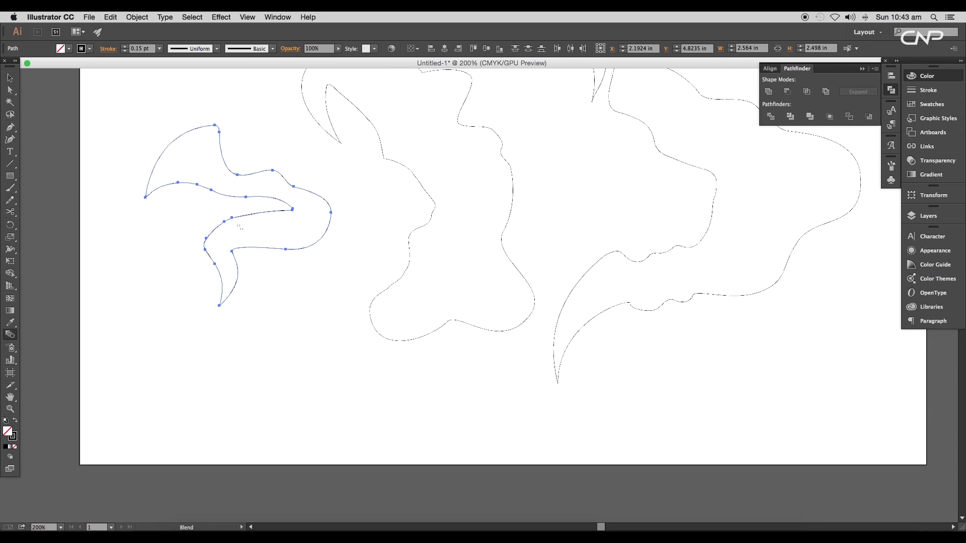
left_click(152, 174)
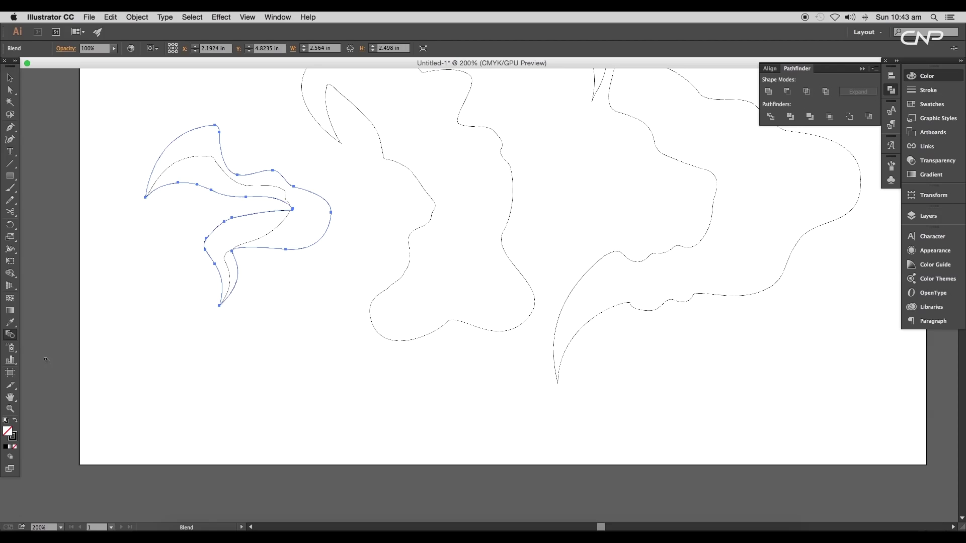
- Set the penguin blend's spacing to Specified Steps with 61 steps, previewing the result, and apply it
scroll(47, 361, "up", 1)
double_click(11, 335)
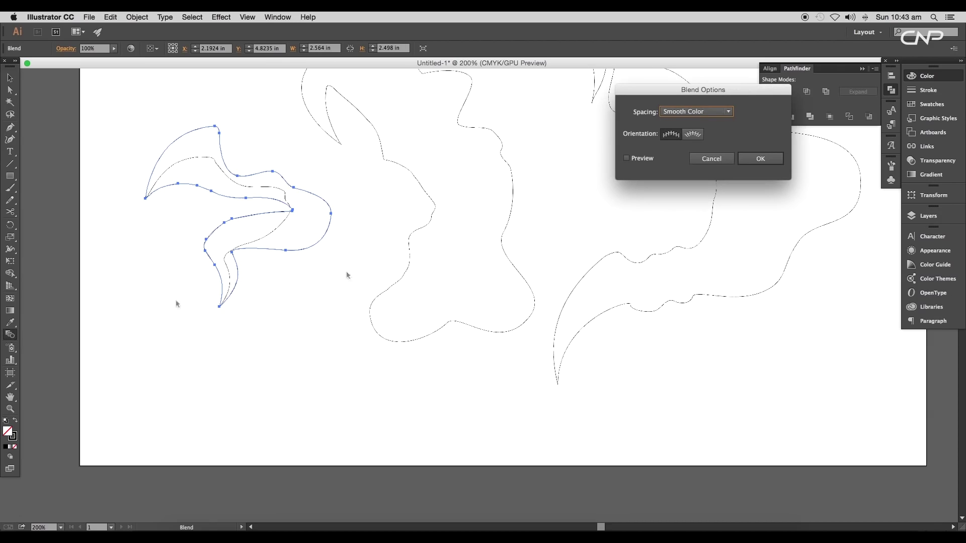
left_click(687, 111)
left_click(687, 123)
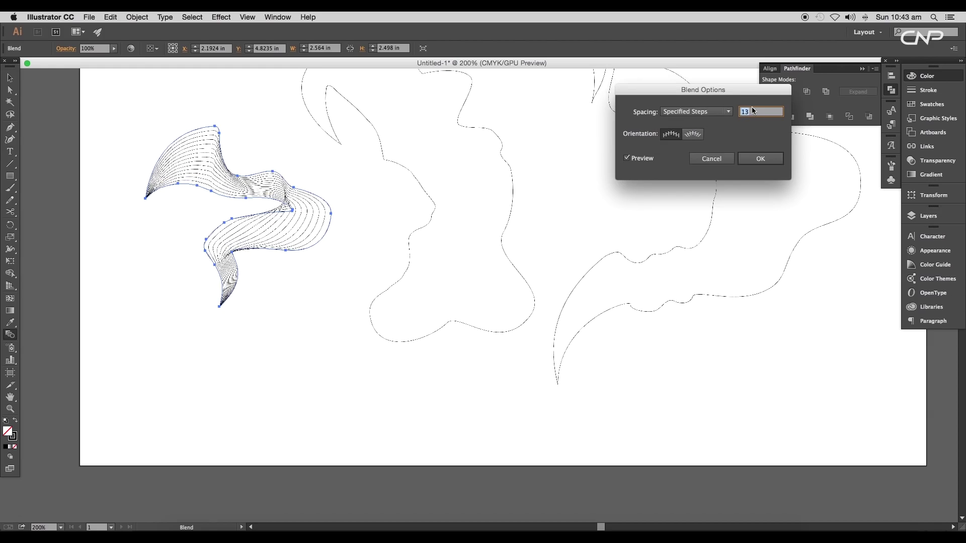
key("Up")
key("Up")
key("Up")
key("Up")
key("Up")
key("Up")
key("Up")
key("Up")
key("Up")
key("Up")
key("Up")
key("Up")
key("Up")
key("Up")
key("Up")
key("Up")
key("Up")
key("Up")
key("Up")
key("Up")
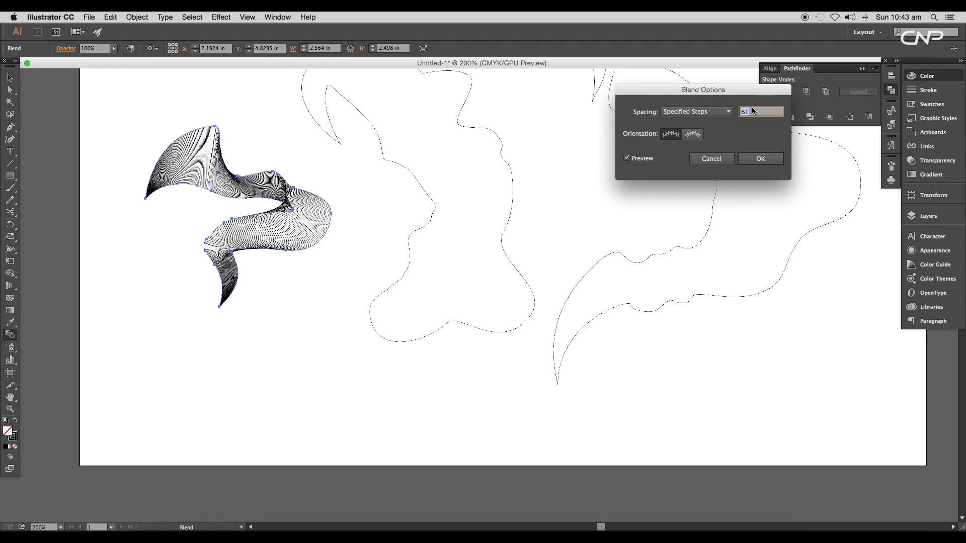
scroll(753, 110, "up", 2)
left_click(758, 156)
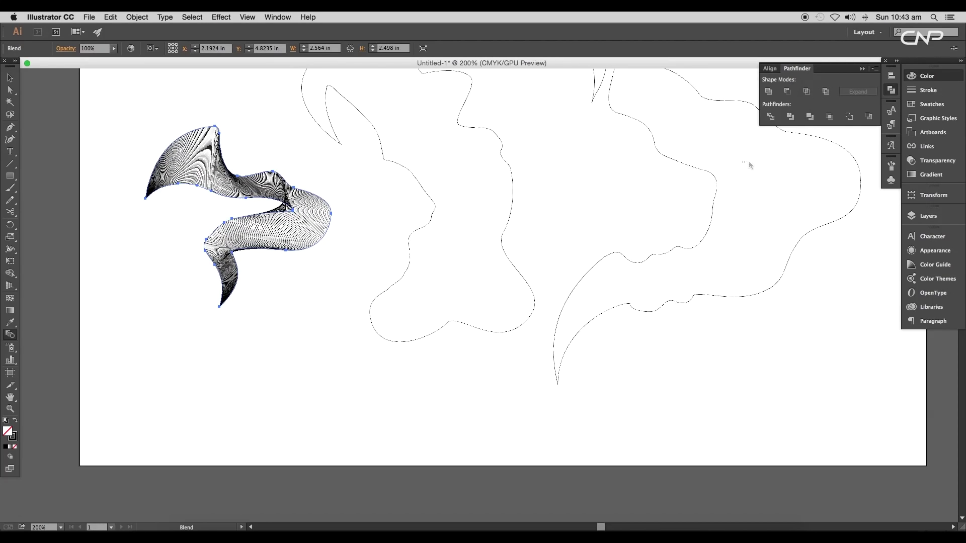
- Reshape the penguin blend's upper peak and back curve by adjusting outer-line anchor points with the Direct Selection tool
left_click(10, 90)
left_click(269, 178)
key("super+equal")
key("super+equal")
key("super+equal")
key("super+equal")
key("super+equal")
key("super+minus")
key("super+minus")
left_click_drag(444, 193, 473, 199)
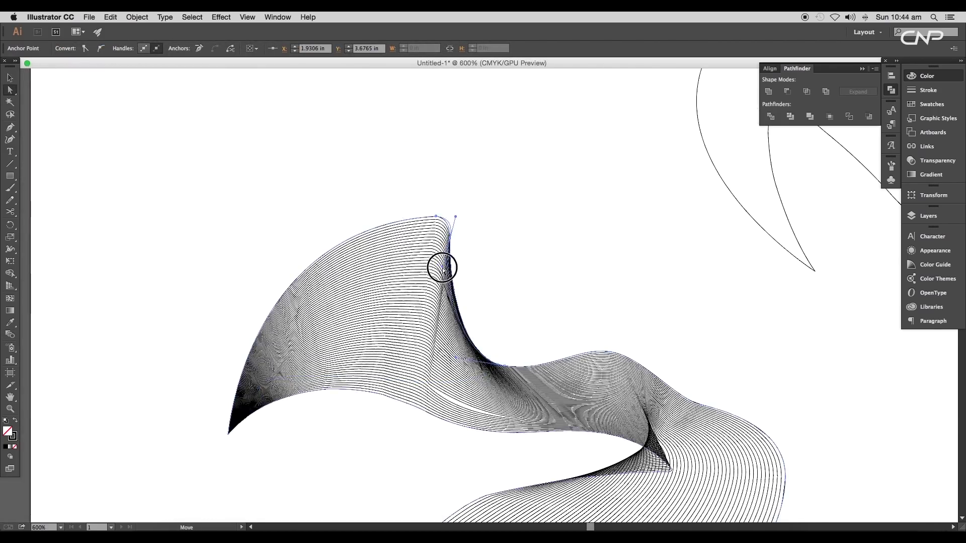
key("super+equal")
key("super+equal")
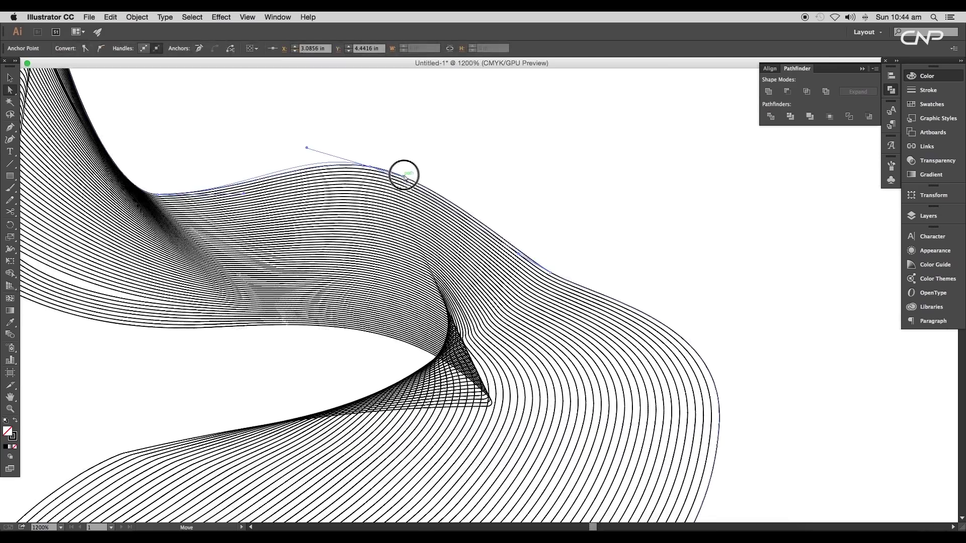
key("super+minus")
key("super+minus")
key("super+minus")
left_click(551, 334)
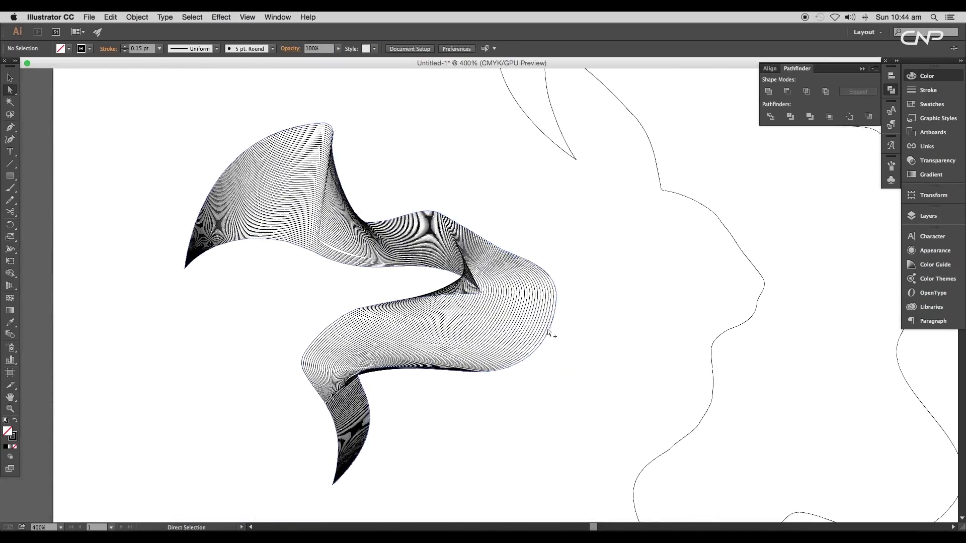
- Select both halves of the rabbit shape and blend its inner and outer lines with the Blend tool
key("super+minus")
key("super+minus")
key("super+minus")
key("v")
left_click(376, 248)
left_click_drag(514, 238, 332, 215)
left_click(10, 336)
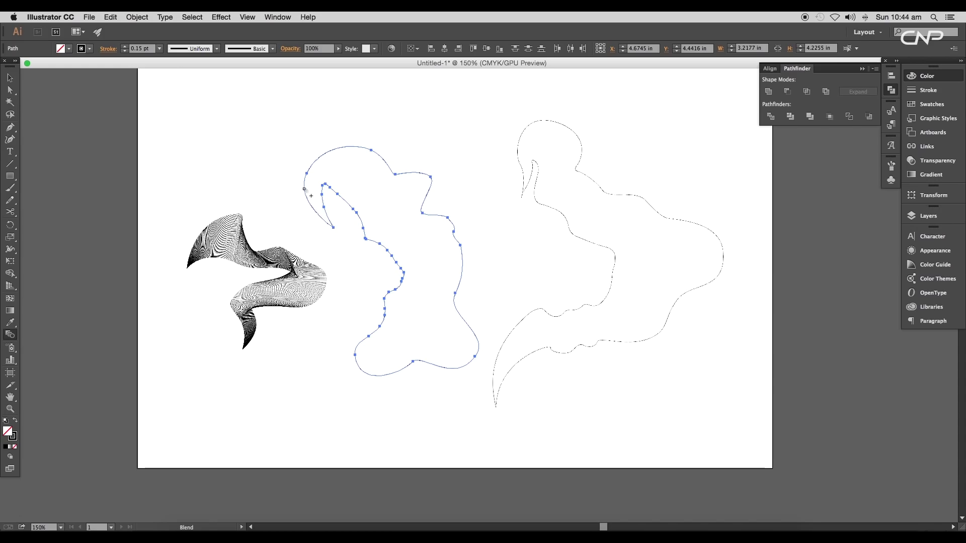
- Set the rabbit blend's spacing to Specified Steps with 72 steps and apply it
left_click(697, 112)
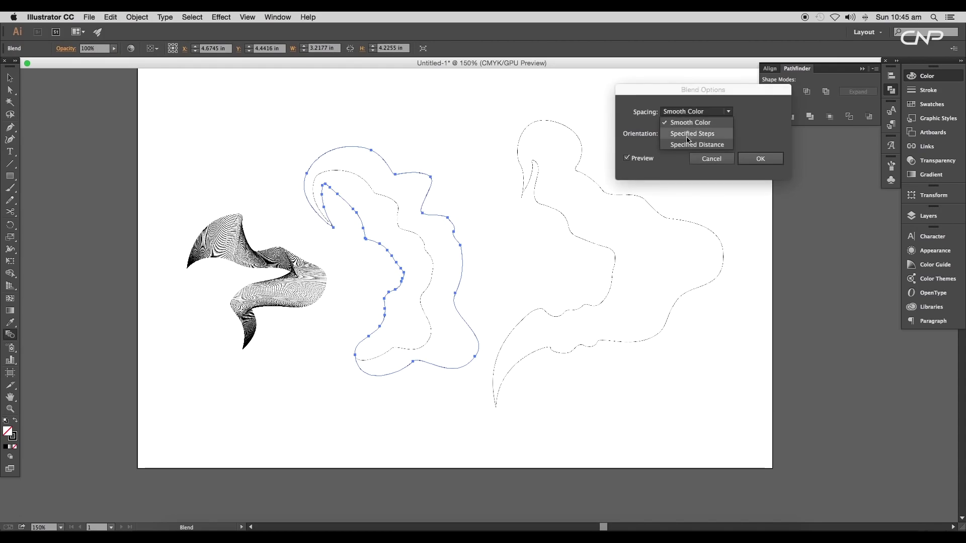
left_click(692, 134)
left_click(753, 114)
key("Up")
key("Up")
key("Up")
key("Up")
key("Up")
key("Up")
key("Up")
key("Up")
key("Up")
key("Up")
key("Up")
key("Up")
key("Up")
key("Up")
key("Up")
key("Up")
key("Up")
key("Up")
key("Up")
key("Up")
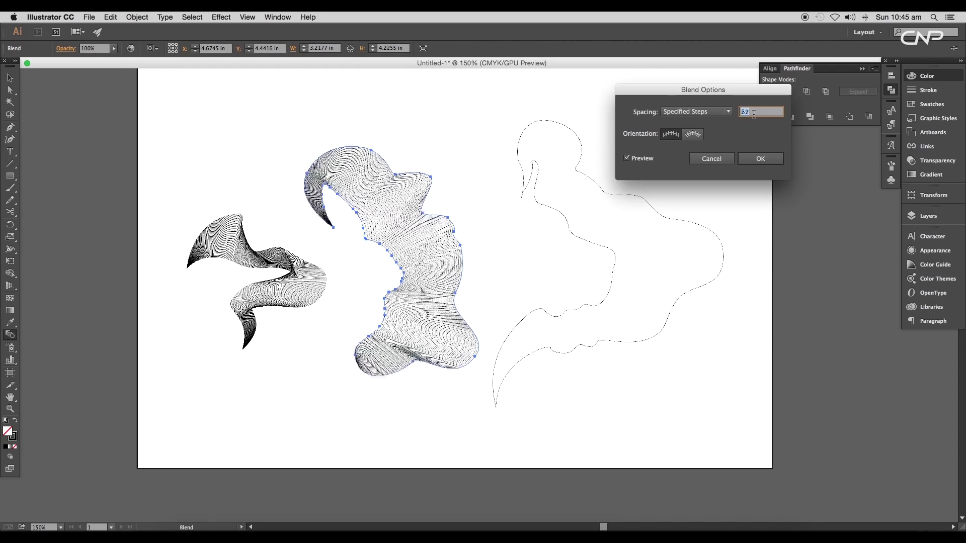
type("72")
left_click(754, 159)
- Deepen the upper notch in the rabbit blend's outer line by adjusting its anchor point and handles with the Direct Selection tool
left_click(10, 79)
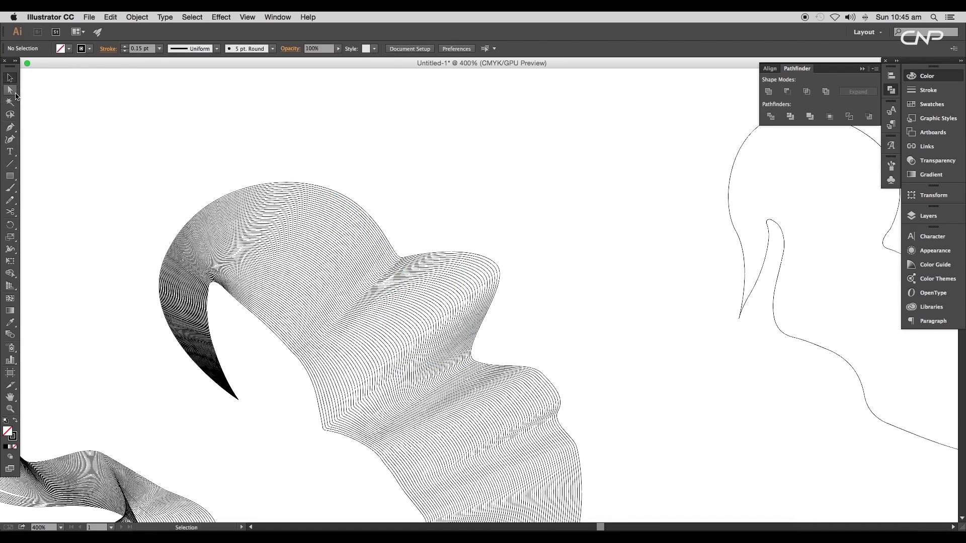
left_click(399, 258)
left_click_drag(408, 256, 421, 241)
scroll(409, 282, "down", 2)
scroll(373, 345, "up", 2)
left_click_drag(460, 179, 469, 158)
scroll(440, 194, "down", 2)
scroll(437, 302, "down", 4)
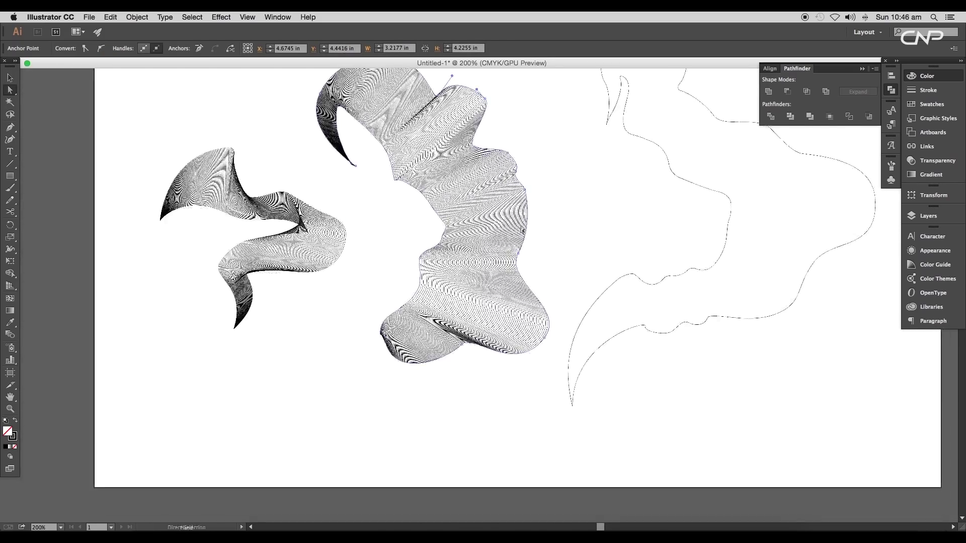
- Reshape the next notch down the rabbit blend's outer line so the neighbouring folds meet in a tight crease
scroll(415, 347, "up", 5)
left_click(414, 346)
left_click_drag(477, 277, 498, 222)
key("super+minus")
key("super+minus")
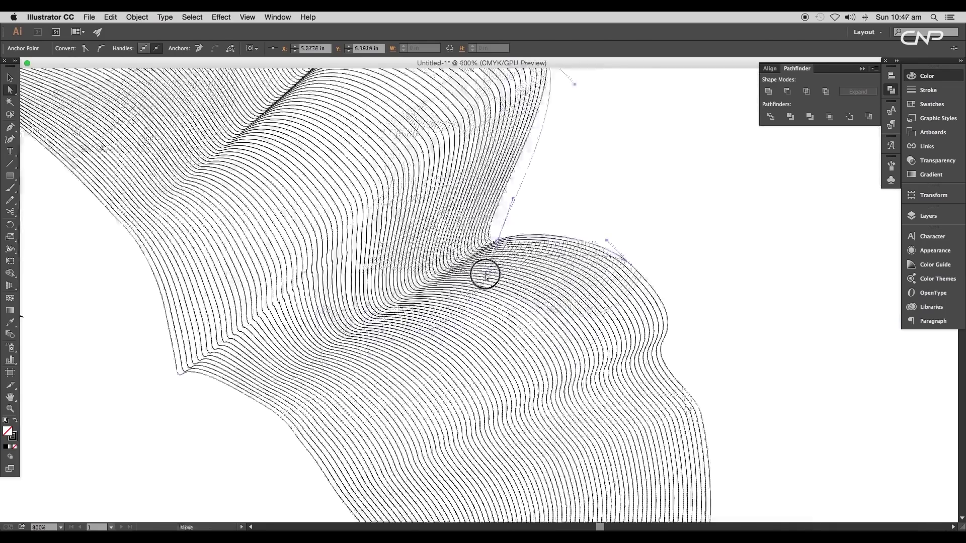
left_click_drag(485, 273, 513, 272)
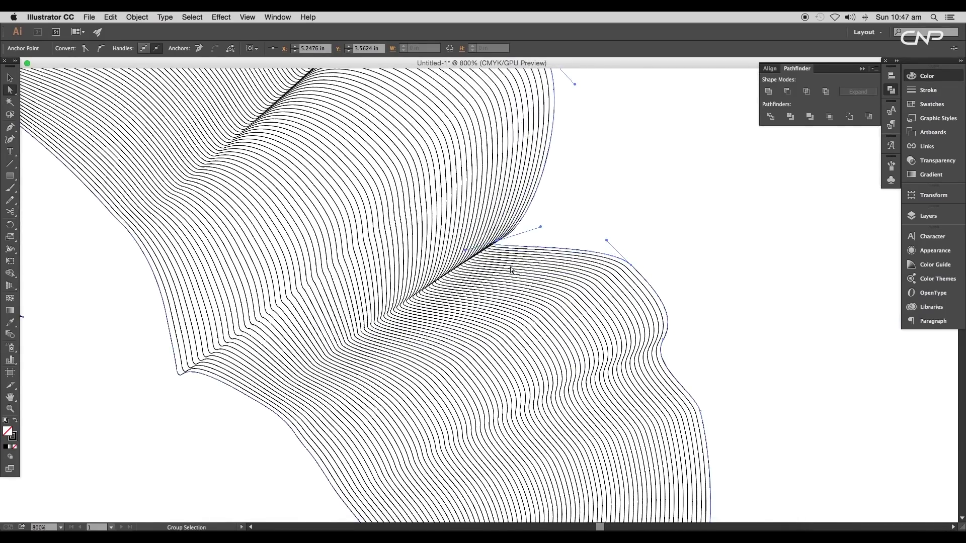
key("super+plus")
key("super+plus")
left_click_drag(256, 272, 302, 270)
key("super+minus")
key("super+minus")
key("super+minus")
key("super+minus")
key("super+minus")
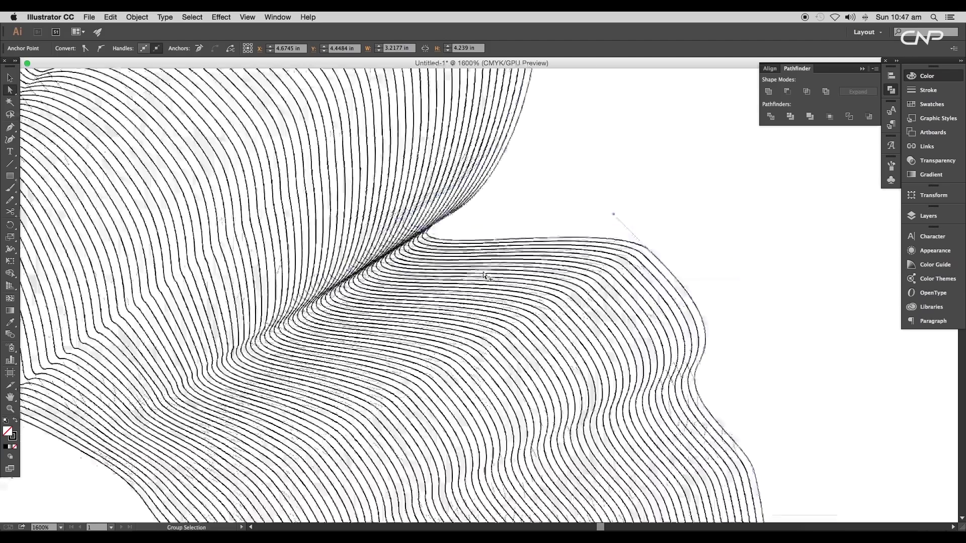
- Select both halves of the dog shape and blend its inner and outer lines with the Blend tool
left_click(11, 79)
left_click(351, 188)
left_click(352, 187)
scroll(397, 160, "down", 3)
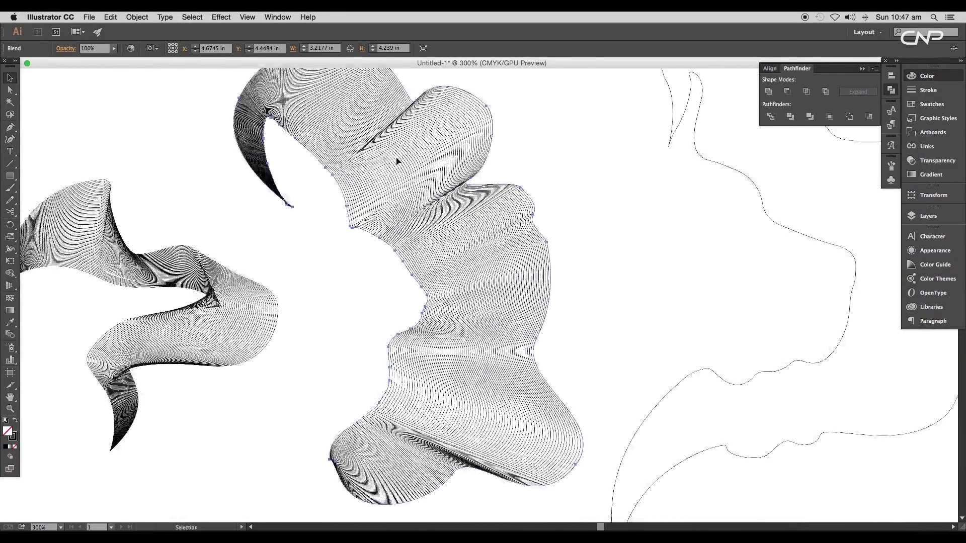
scroll(382, 201, "down", 2)
left_click(468, 203)
scroll(468, 203, "up", 2)
left_click_drag(534, 223, 427, 198)
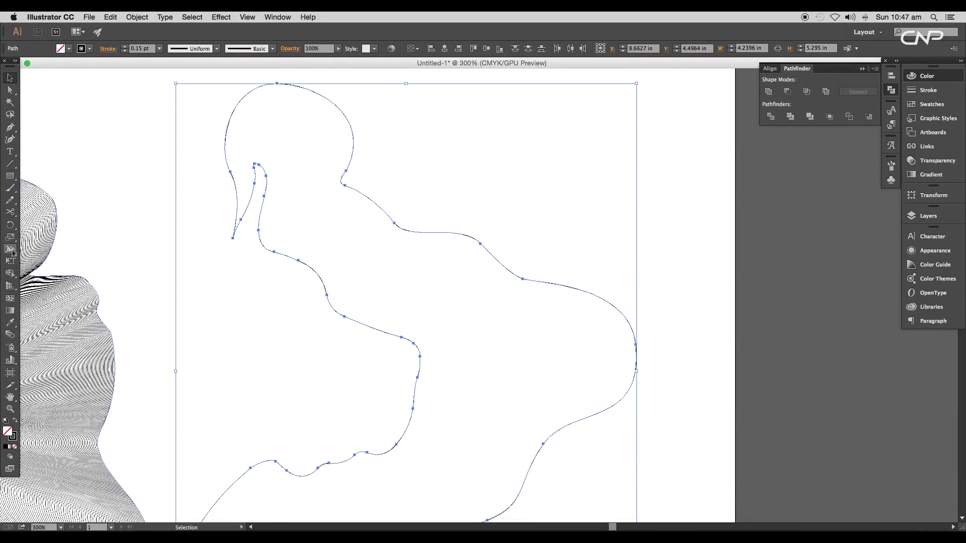
left_click(12, 335)
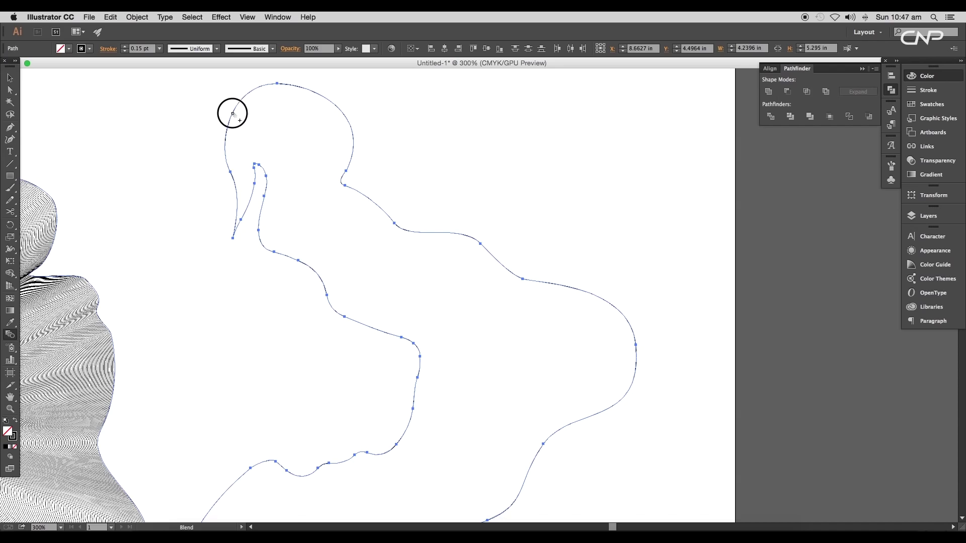
left_click(232, 114)
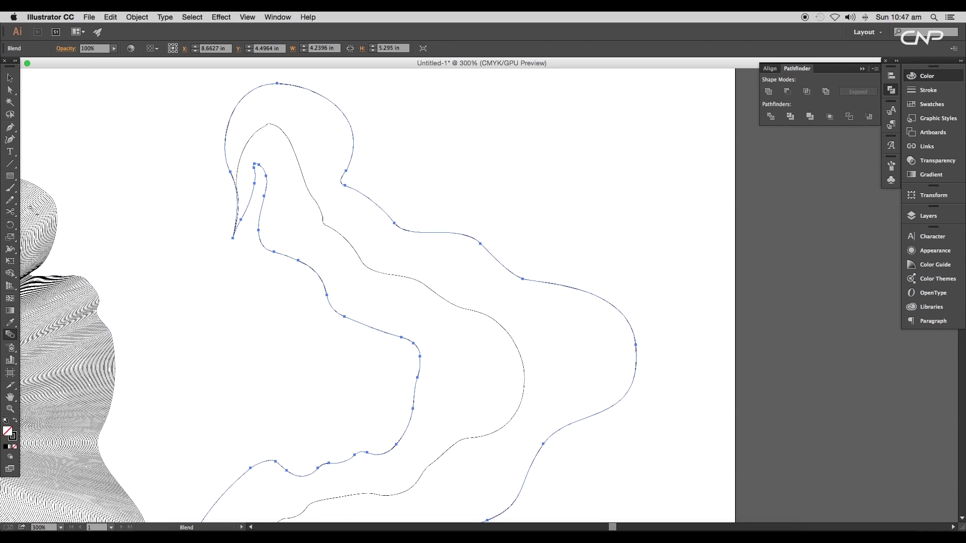
- Set the dog blend's spacing to Specified Steps with 100 steps, with the preview on, and apply it
double_click(15, 337)
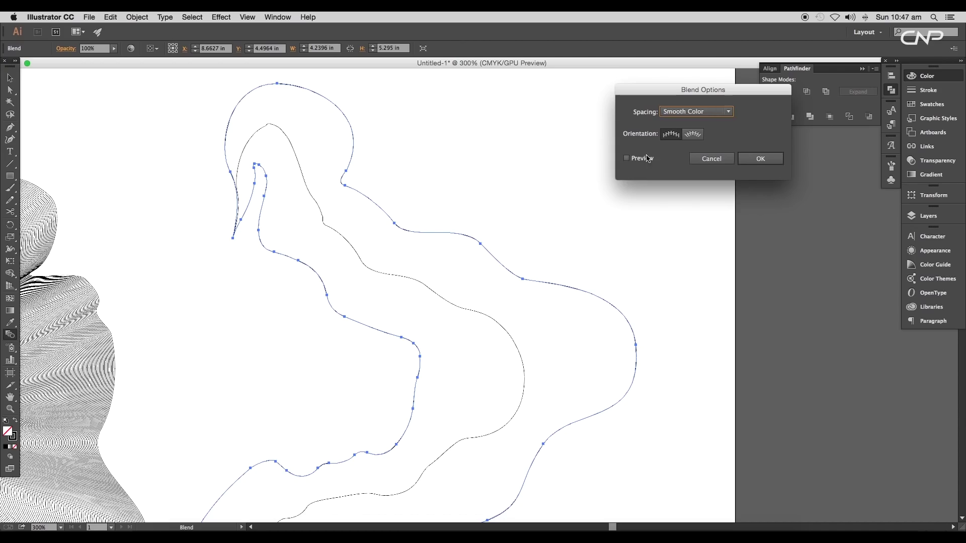
left_click(697, 111)
left_click(692, 136)
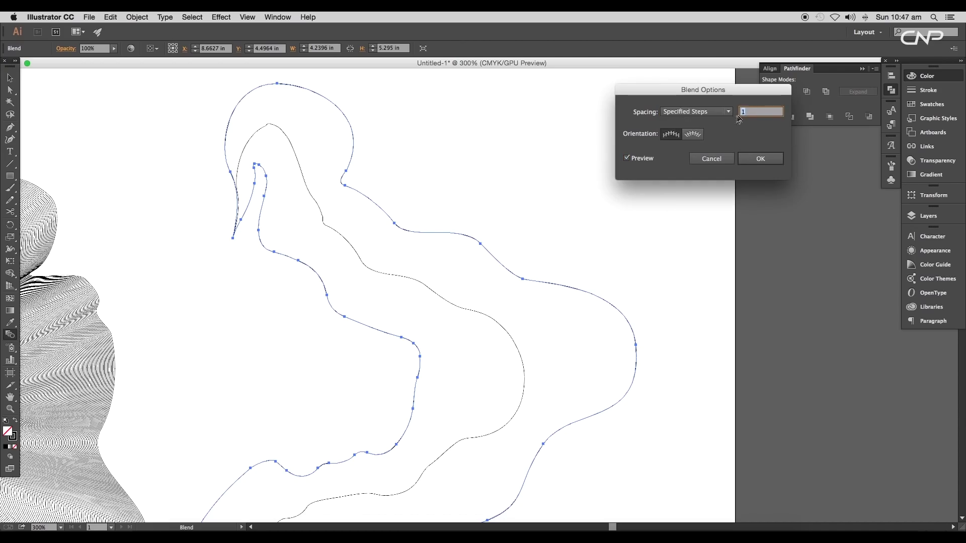
type("100")
left_click(760, 159)
- Refine the curves of the blended contours by adjusting anchor points and handles with the Direct Selection tool
scroll(598, 262, "down", 5)
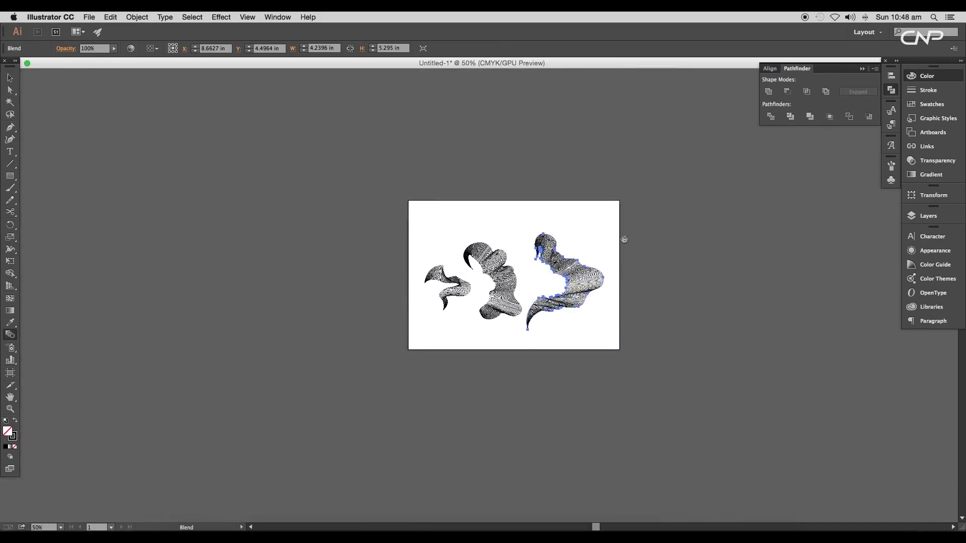
left_click_drag(636, 241, 603, 241)
scroll(510, 319, "up", 8)
key("a")
left_click(532, 168)
left_click_drag(508, 154, 512, 187)
scroll(511, 185, "down", 4)
scroll(335, 344, "up", 3)
left_click(336, 345)
left_click_drag(353, 320, 304, 362)
scroll(387, 355, "down", 5)
- Reposition the penguin, rabbit and dog blends so they sit apart from each other across the artboard
key("v")
scroll(463, 274, "left", 5)
scroll(463, 274, "up", 1)
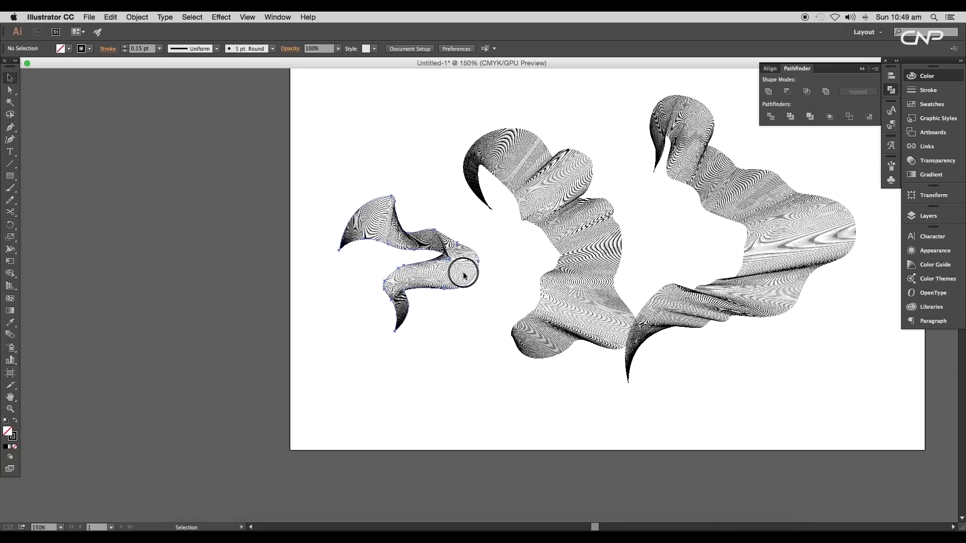
left_click_drag(463, 274, 481, 276)
scroll(481, 277, "up", 1)
left_click(533, 181)
left_click_drag(468, 144, 498, 160)
left_click(507, 136)
left_click_drag(576, 308, 565, 297)
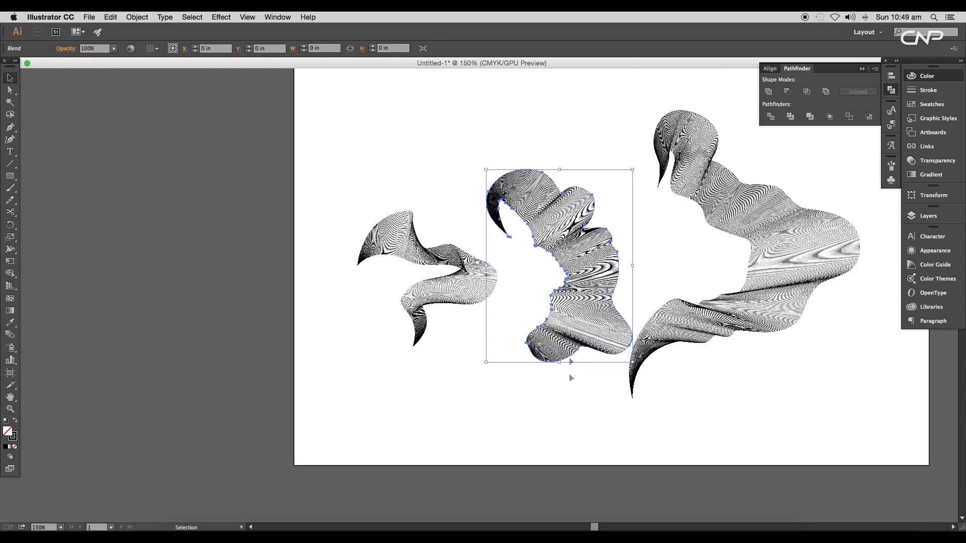
scroll(569, 409, "down", 1)
left_click_drag(608, 273, 632, 273)
left_click(610, 274)
scroll(643, 267, "down", 4)
scroll(643, 268, "right", 8)
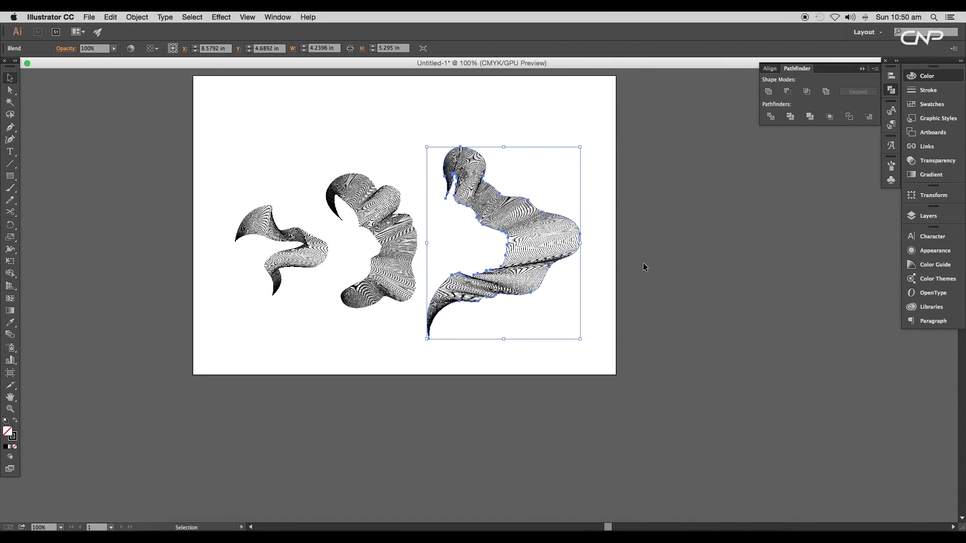
- Copy all three blends into the Photoshop document as a vector smart object, scale it to about 153% and commit the placement
scroll(643, 267, "left", 4)
left_click_drag(675, 302, 304, 177)
left_click_drag(503, 291, 561, 371)
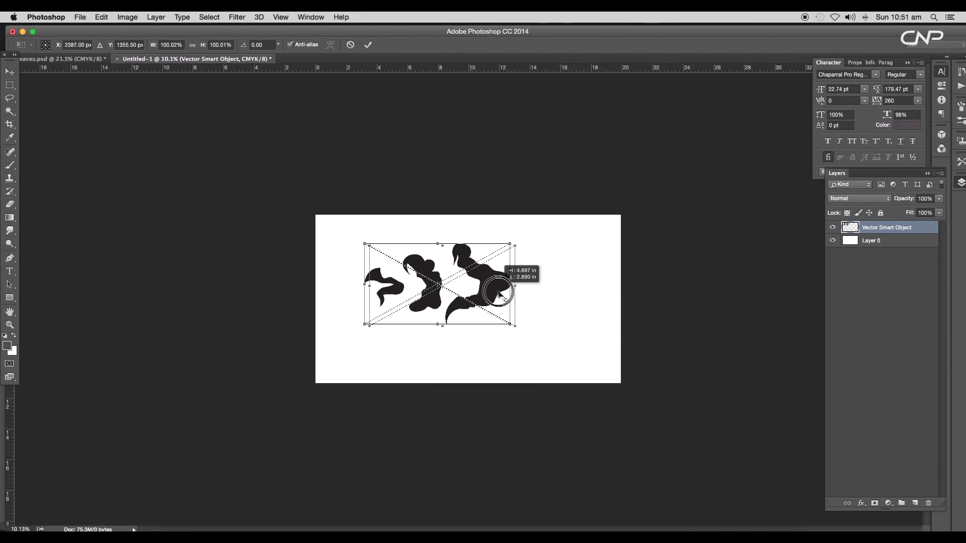
left_click_drag(539, 249, 576, 229)
left_click_drag(536, 278, 552, 296)
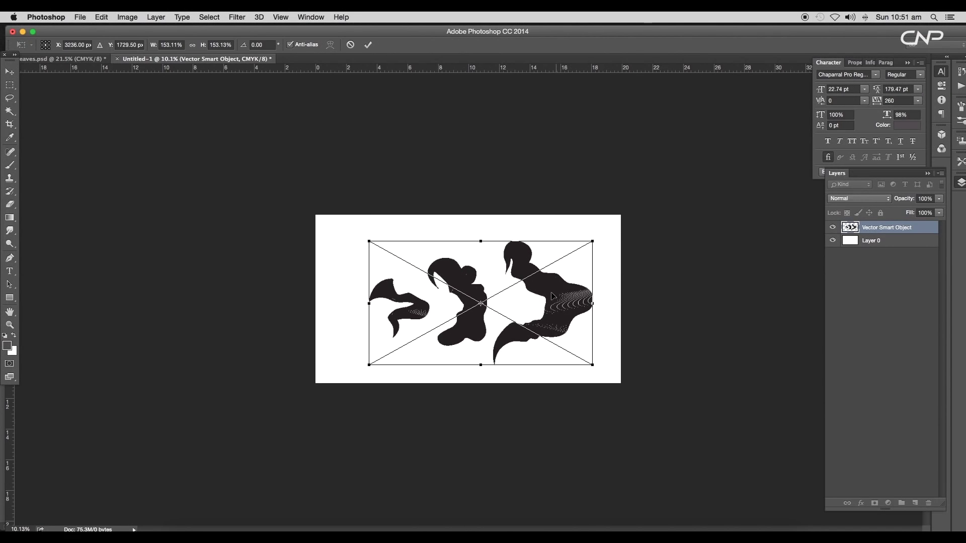
key("Return")
- Select the white Layer 0 beneath the artwork and lock it
key("super+0")
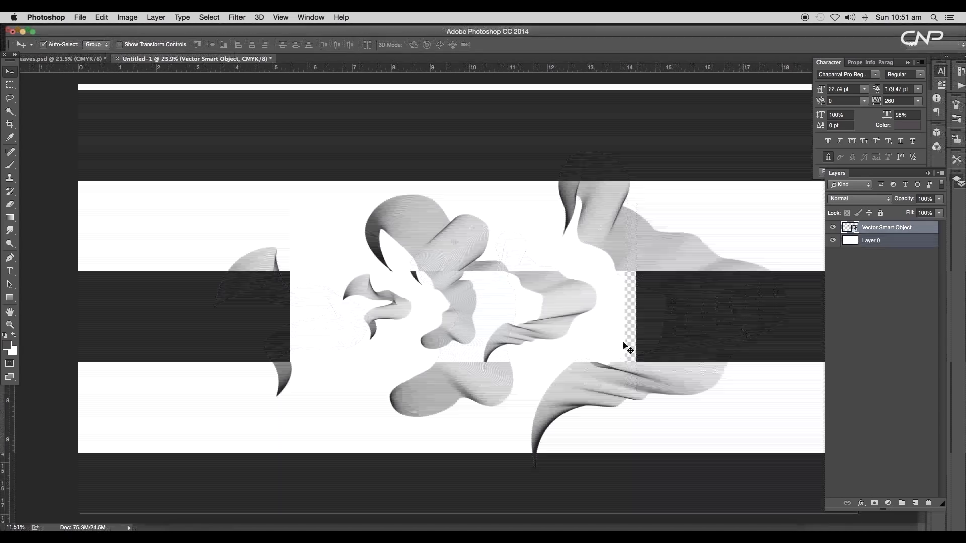
left_click(626, 340)
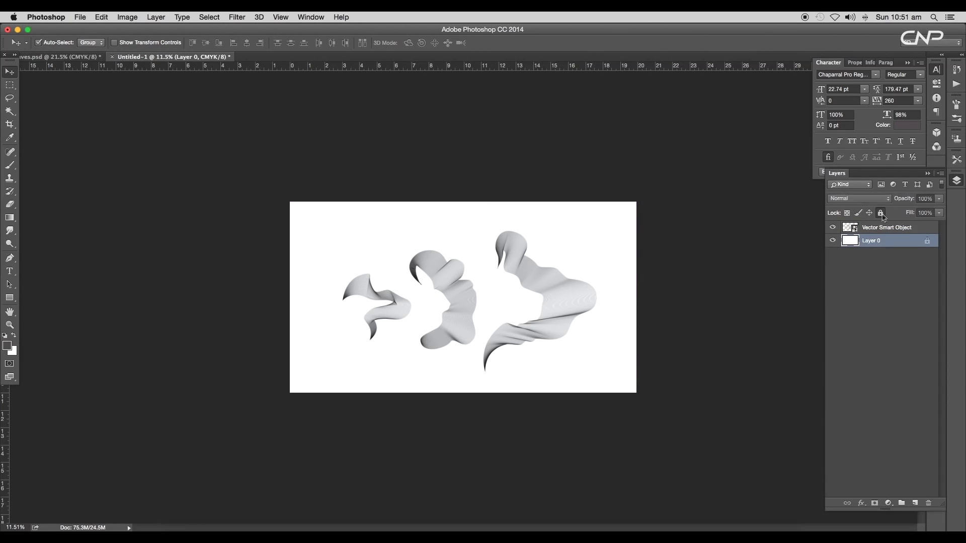
scroll(587, 314, "up", 8)
scroll(660, 351, "down", 1)
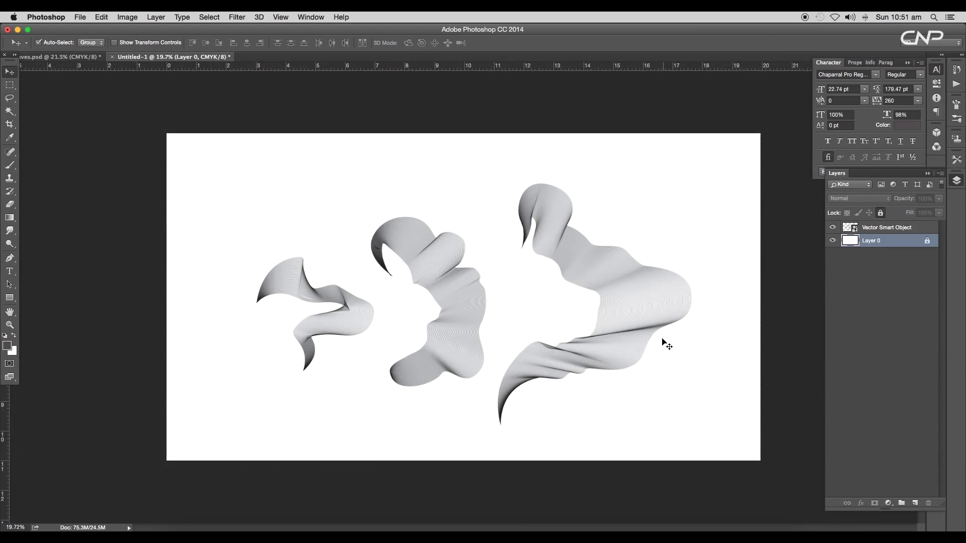
- Examine the penguin's lines up close and open the vector smart object for editing in Illustrator
left_click_drag(653, 333, 644, 332)
key("super+minus")
key("super+minus")
scroll(351, 288, "up", 10)
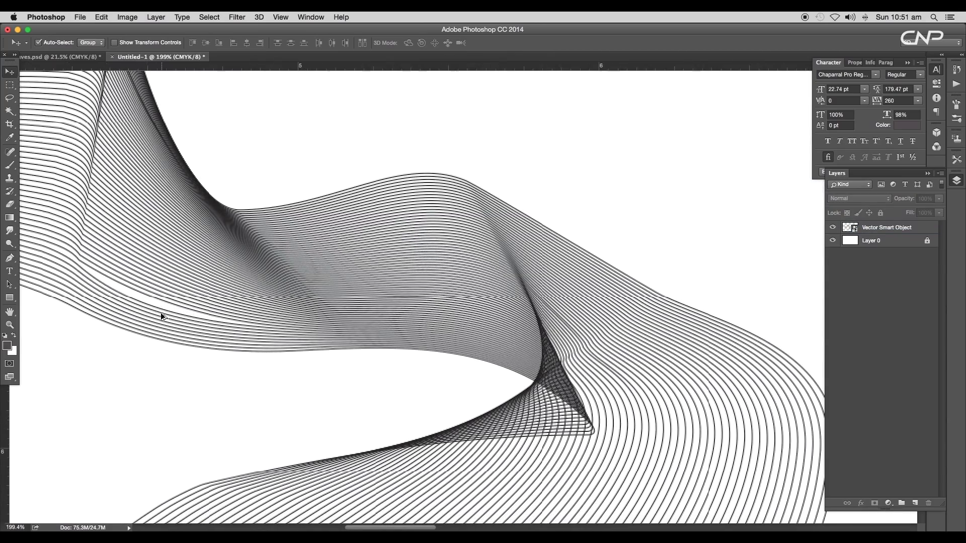
double_click(856, 232)
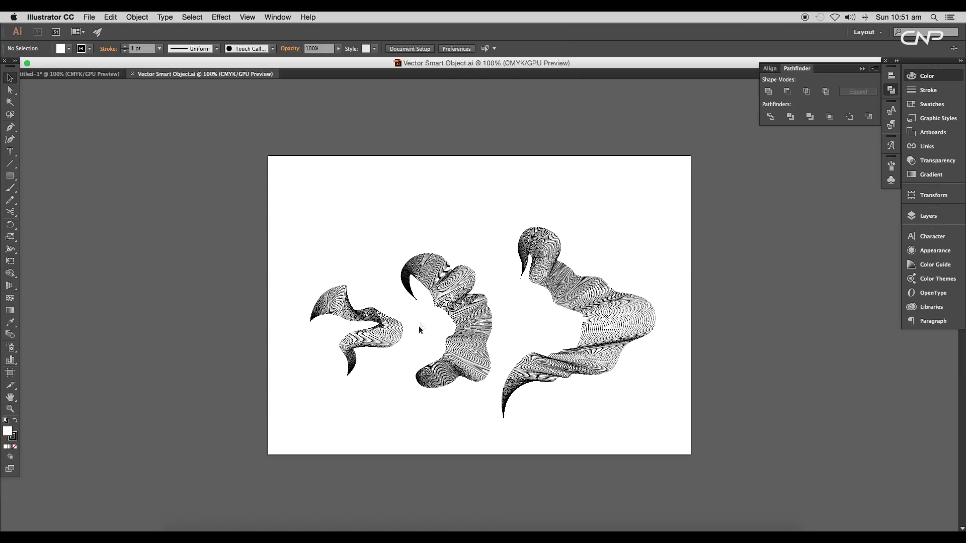
- Adjust anchor points on the rabbit blend's lower end and along the steep edge below the penguin blend's peak
scroll(406, 333, "up", 6)
left_click_drag(355, 303, 644, 317)
left_click_drag(388, 279, 656, 309)
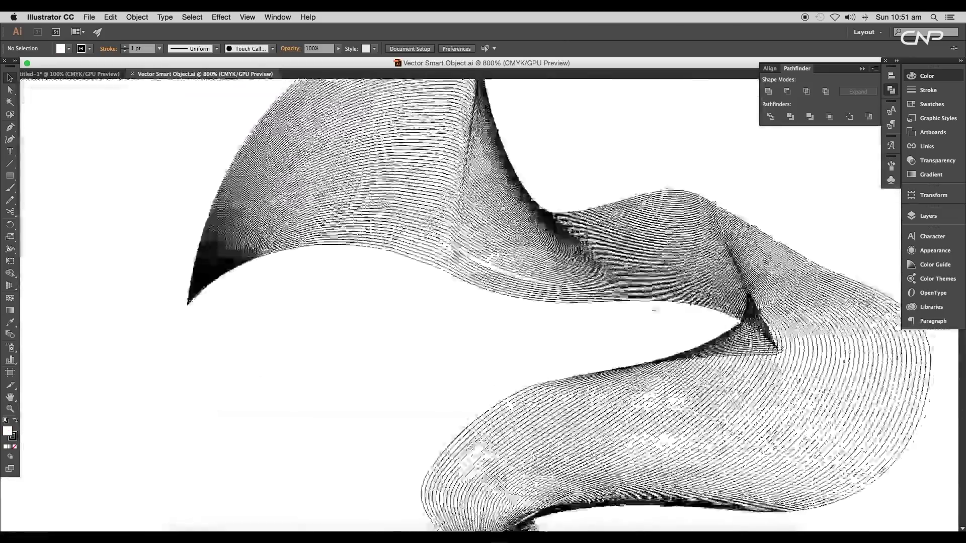
left_click(491, 270)
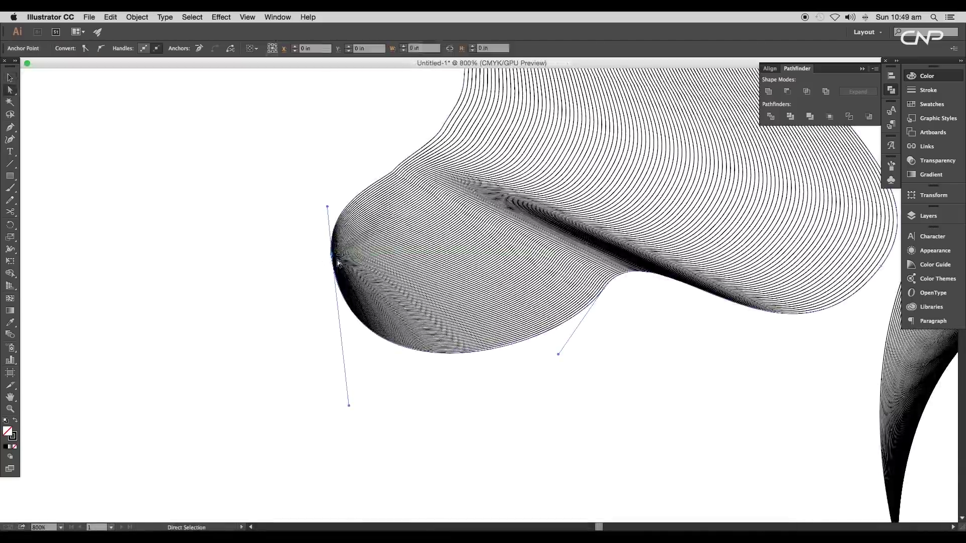
left_click_drag(308, 254, 345, 282)
scroll(345, 283, "up", 3)
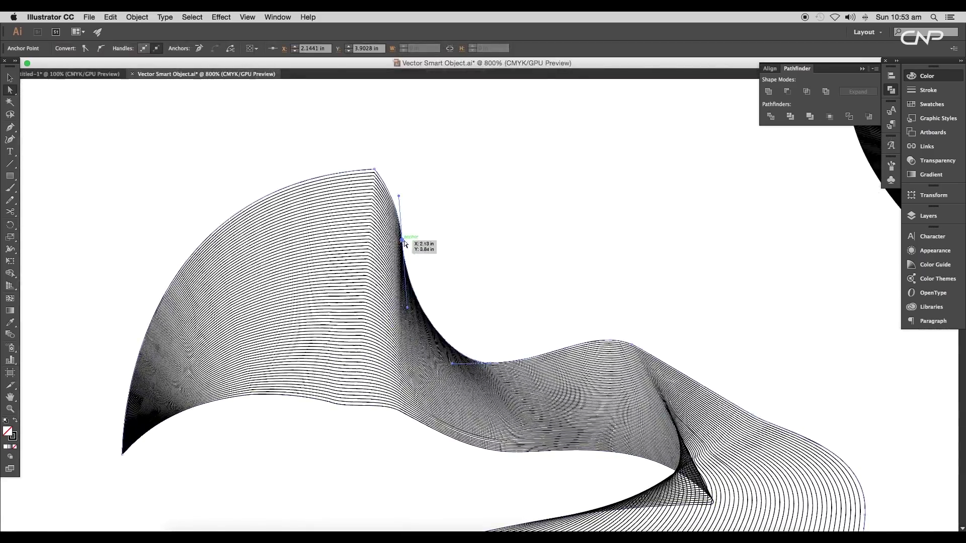
left_click_drag(420, 244, 399, 236)
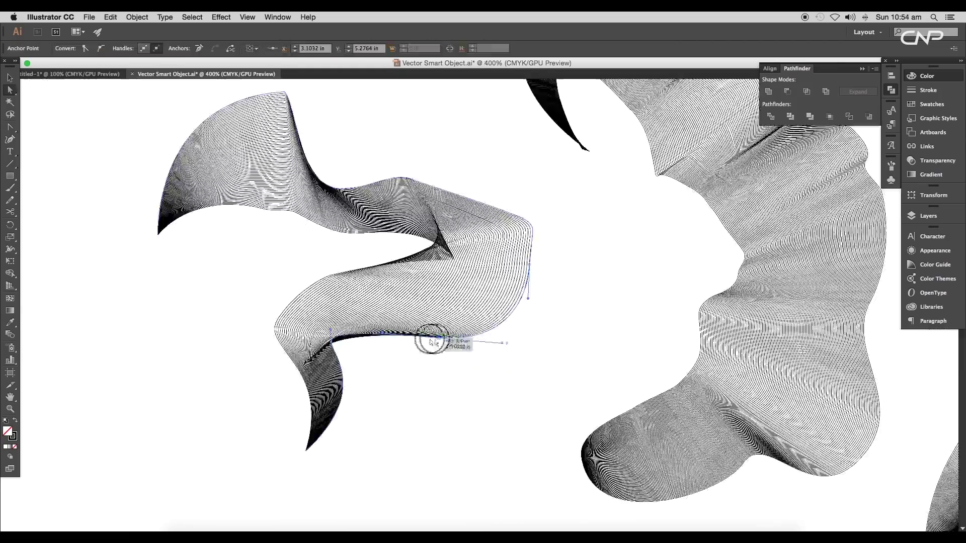
- Try to reshape the penguin blend's outer body bend and back curve by moving anchor points and handles
left_click_drag(432, 339, 395, 340)
left_click_drag(528, 298, 511, 345)
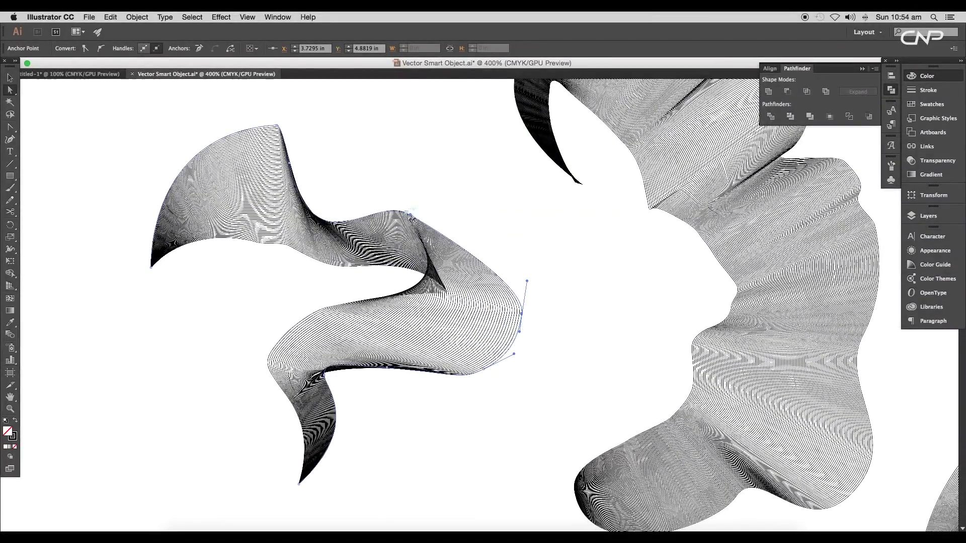
left_click_drag(411, 216, 508, 255)
left_click_drag(364, 221, 394, 207)
- Undo the latest changes to the penguin blend's contour
key("super+z")
key("super+z")
key("super+z")
key("super+z")
key("super+z")
key("super+z")
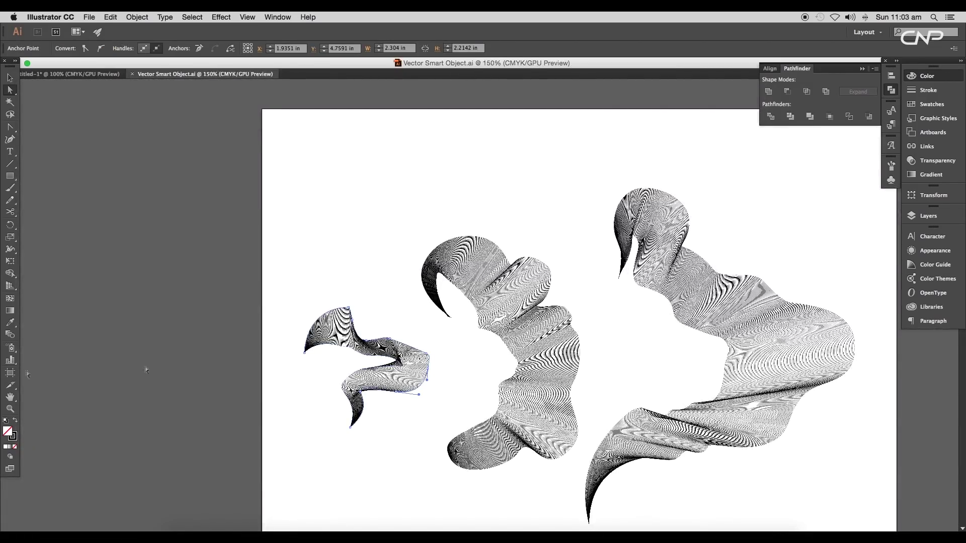
- Reduce the penguin blend's spacing to 47 specified steps with the preview enabled
left_click(9, 79)
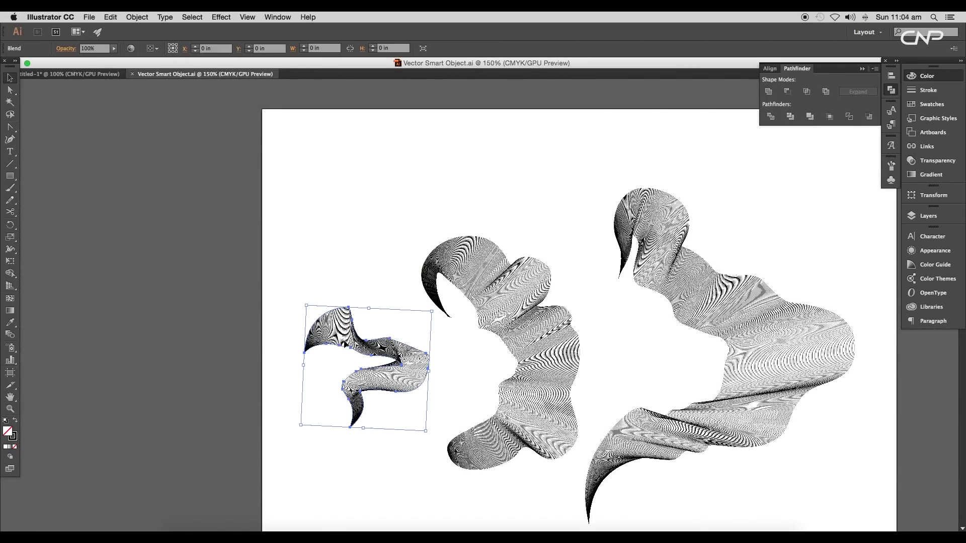
double_click(11, 336)
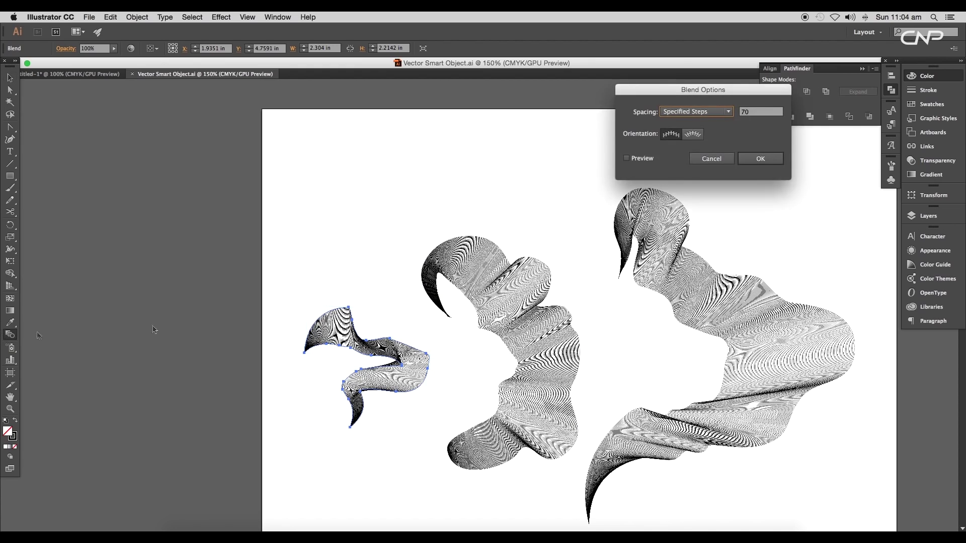
key("Down")
key("Down")
key("Down")
key("Down")
key("Down")
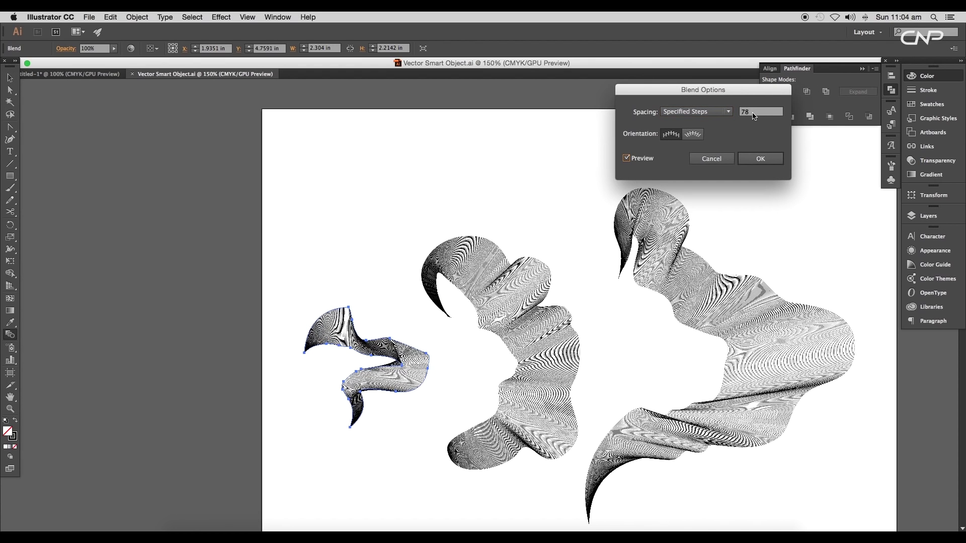
key("Down")
key("Down")
key("Down")
key("Down")
key("Down")
key("Down")
key("Down")
key("Down")
key("Down")
key("Down")
key("Down")
key("Down")
key("Down")
key("Down")
key("Down")
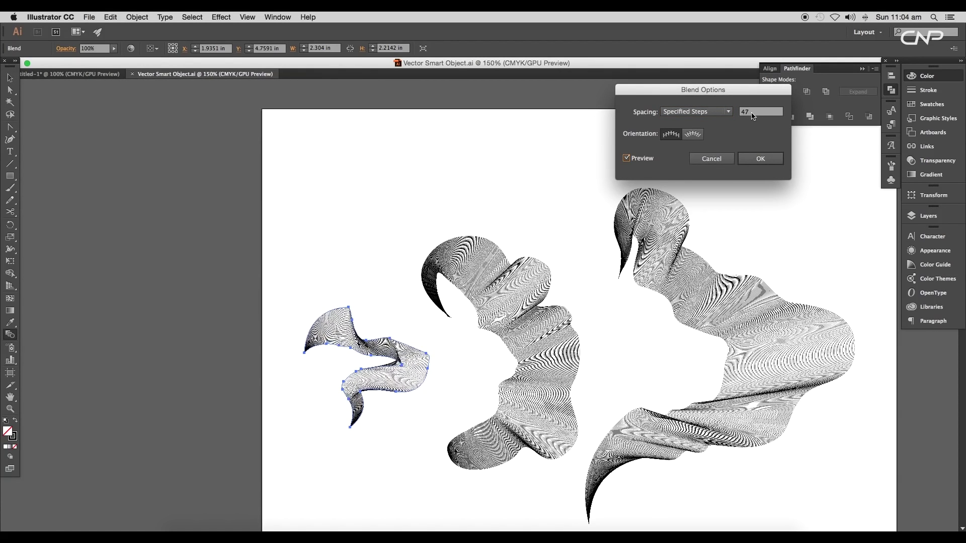
left_click(749, 161)
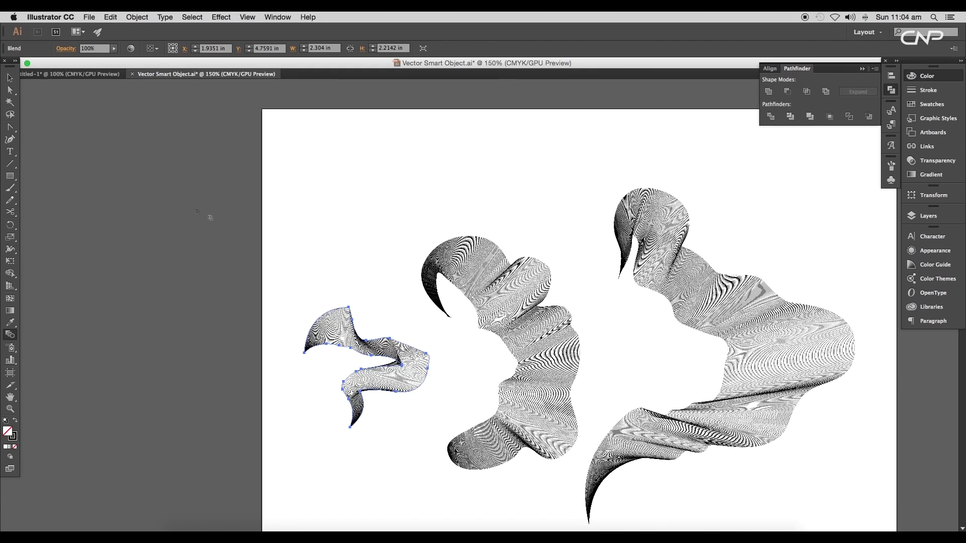
- Select the rabbit blend and reduce its number of specified blend steps
left_click(12, 78)
left_click(552, 346)
scroll(551, 346, "up", 1)
left_click_drag(615, 381, 476, 300)
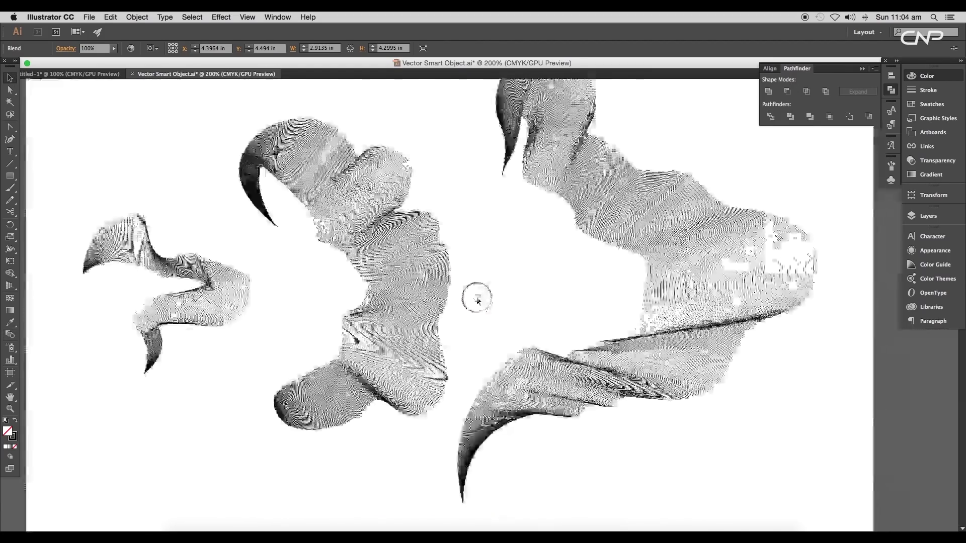
double_click(10, 335)
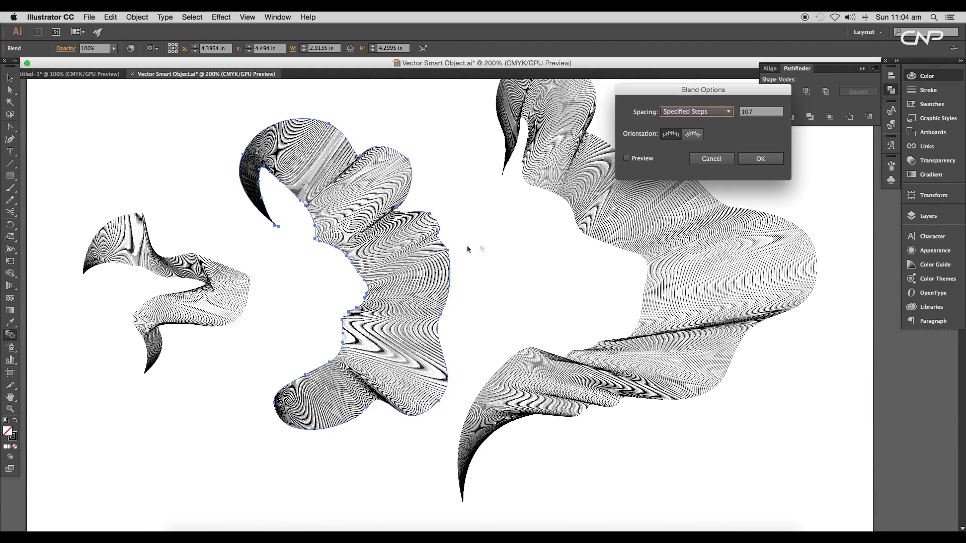
left_click(757, 159)
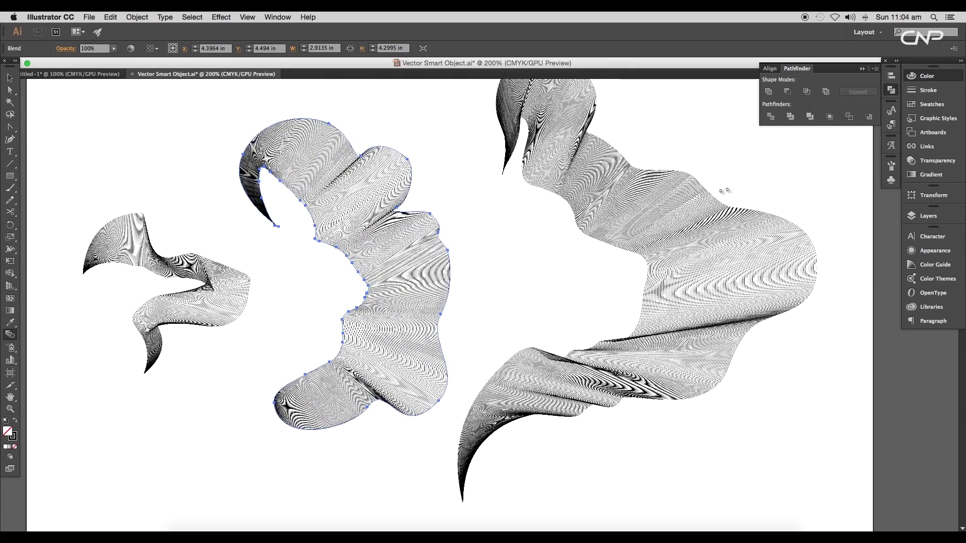
- Reduce the dog blend's spacing to 79 specified steps and save the vector smart object
left_click(10, 78)
left_click(554, 176)
double_click(10, 334)
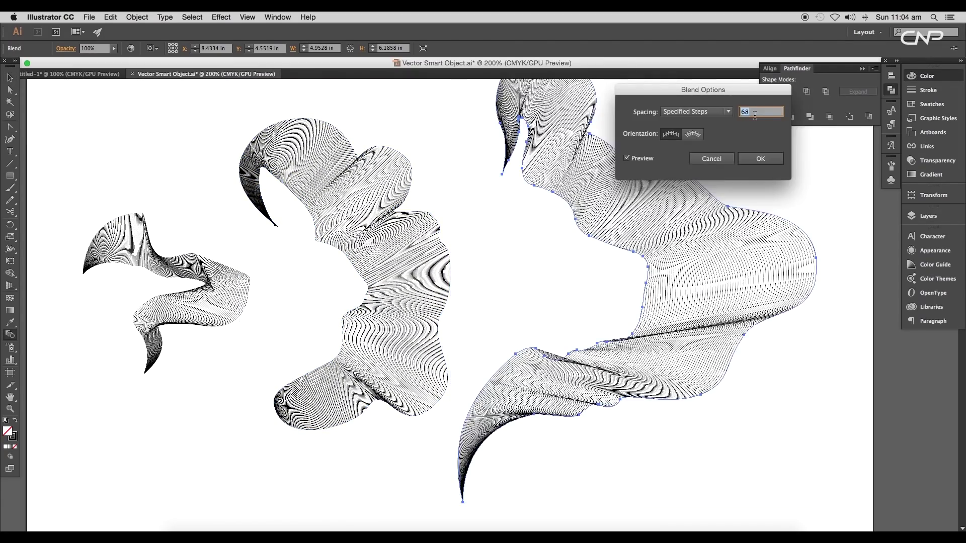
scroll(755, 115, "down", 10)
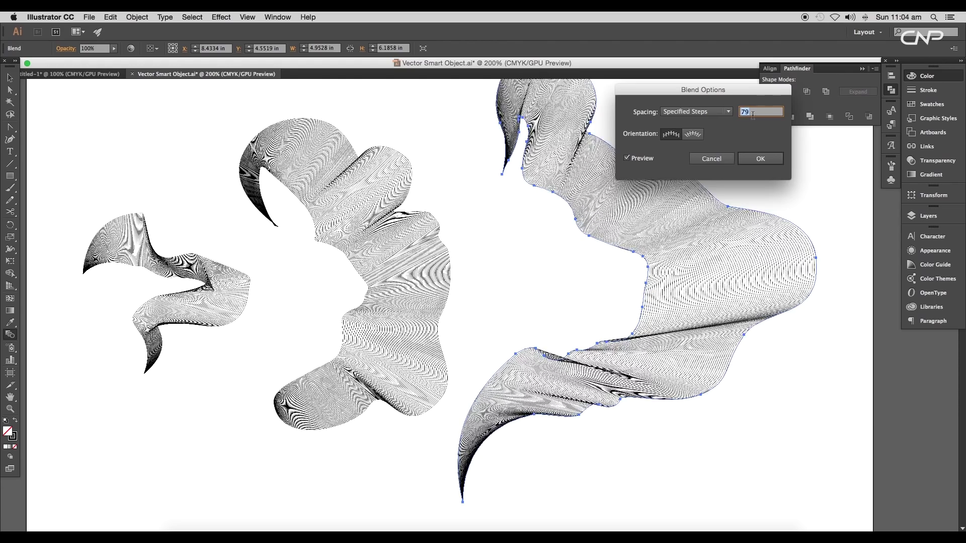
left_click(761, 159)
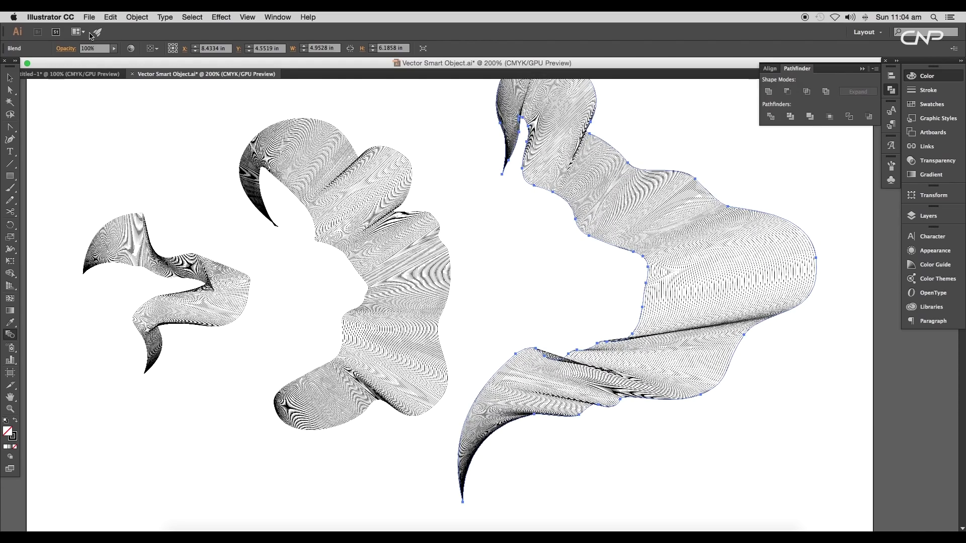
left_click(89, 17)
left_click(101, 93)
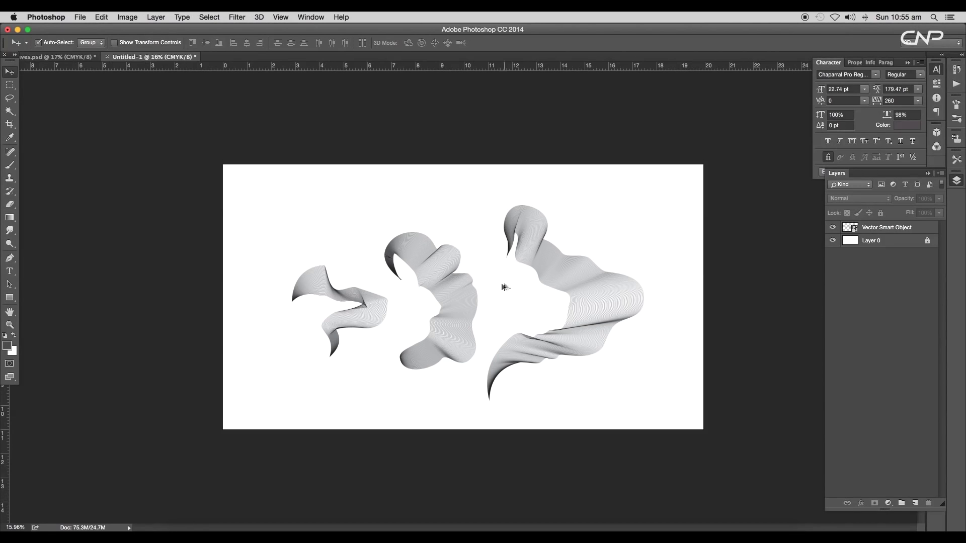
- In Photoshop, duplicate the Vector Smart Object layer and set the copy's blend mode to Overlay
left_click(596, 285)
mouse_move(557, 255)
left_mouse_down()
mouse_move(540, 224)
mouse_move(543, 246)
left_mouse_up()
left_click_drag(883, 231, 915, 503)
left_click(871, 195)
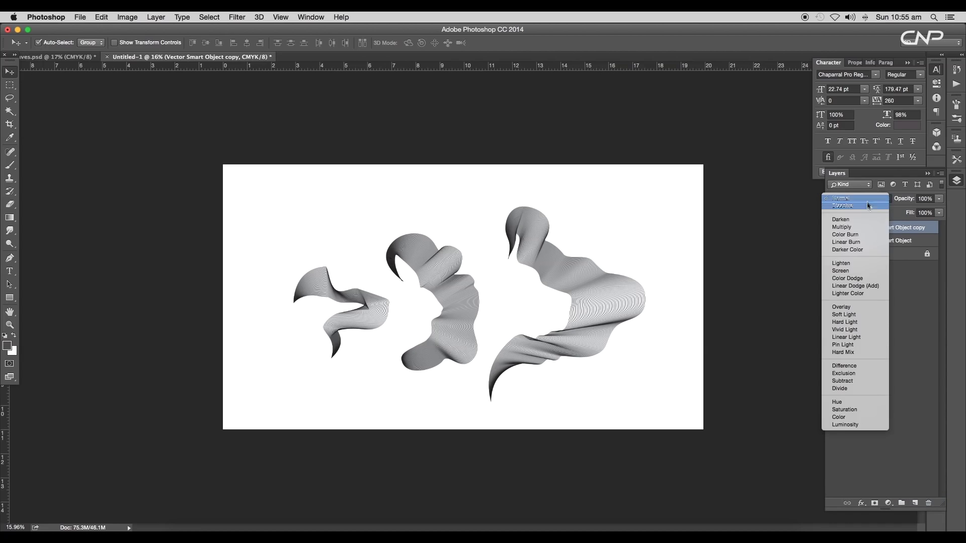
left_click(846, 307)
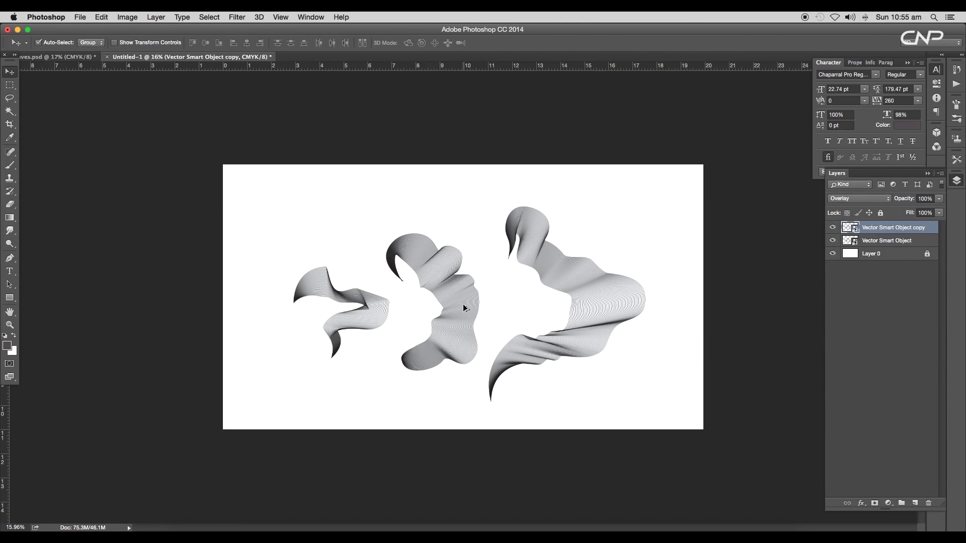
- Select both smart object layers and shift the artwork slightly left to centre it on the canvas
scroll(463, 305, "up", 5)
scroll(463, 305, "down", 5)
left_click(537, 272, "shift")
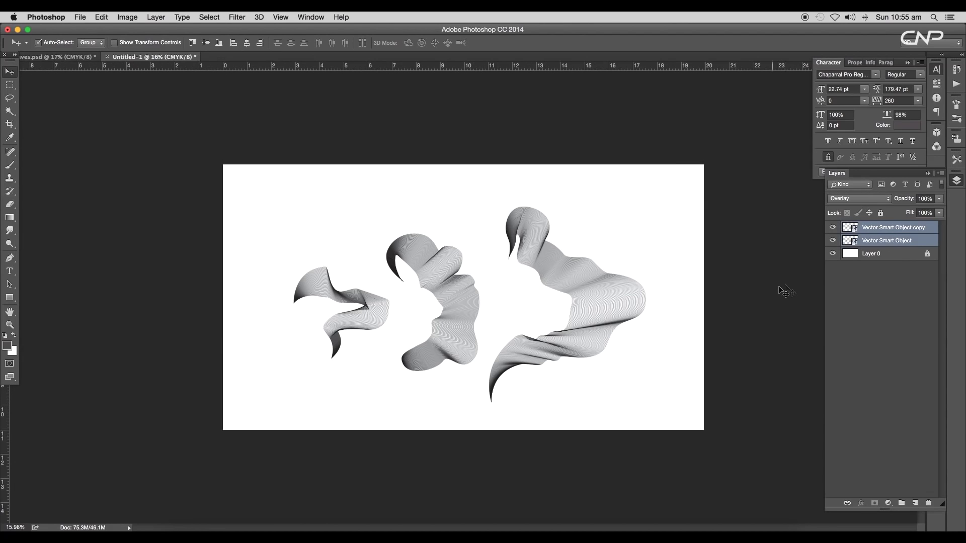
left_click_drag(609, 330, 558, 324)
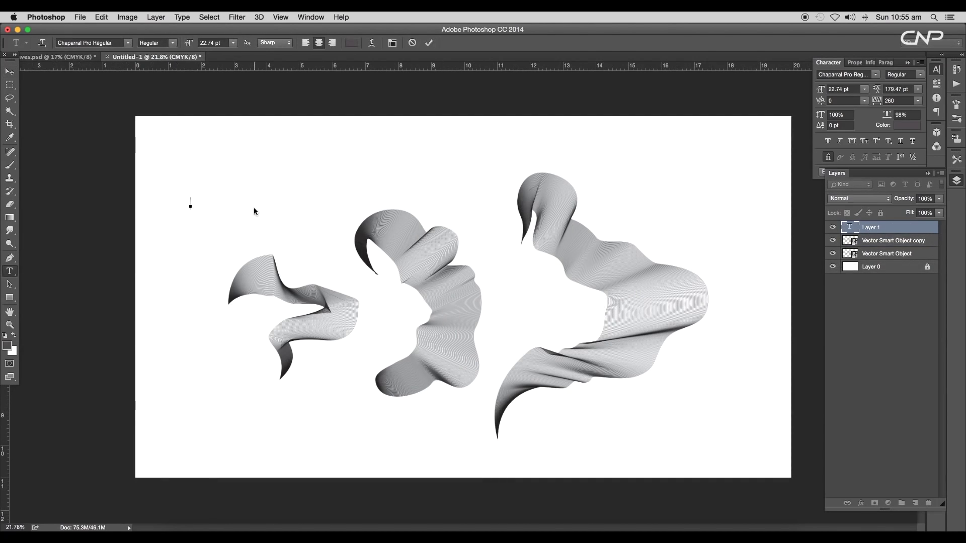
- Add the text "ANIMAlS" in the hollow of the dog shape and scale it up to 28.95 pt
type("ANIMAIS")
left_click(9, 72)
left_click_drag(207, 205, 554, 315)
scroll(554, 315, "up", 1)
key("super+t")
mouse_move(513, 306)
left_mouse_down()
mouse_move(476, 286)
mouse_move(502, 293)
left_mouse_up()
key("Return")
- Duplicate the ANIMAlS text twice, changing the copies to "BLEND" beside the penguin and "ALL" inside the rabbit
left_click_drag(543, 315, 176, 321)
scroll(552, 313, "down", 1)
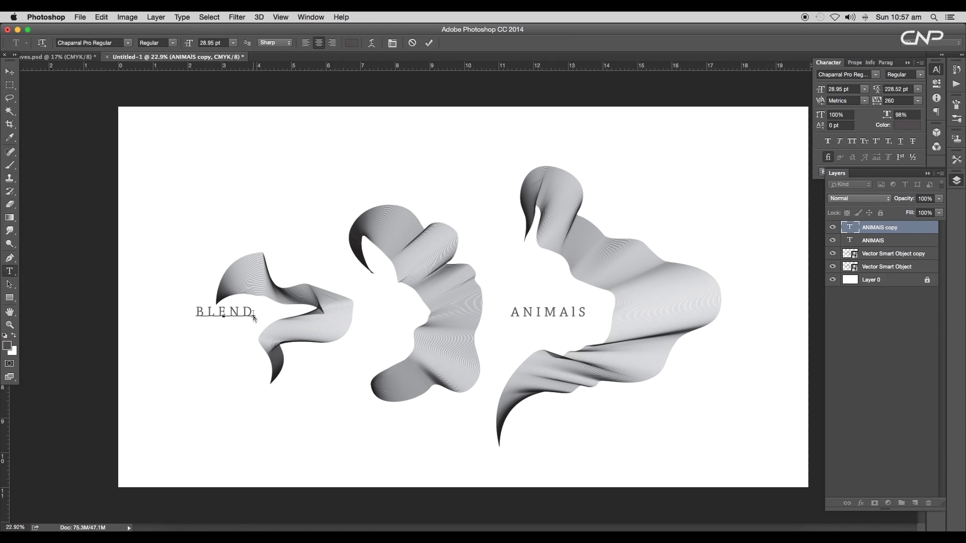
type("LL")
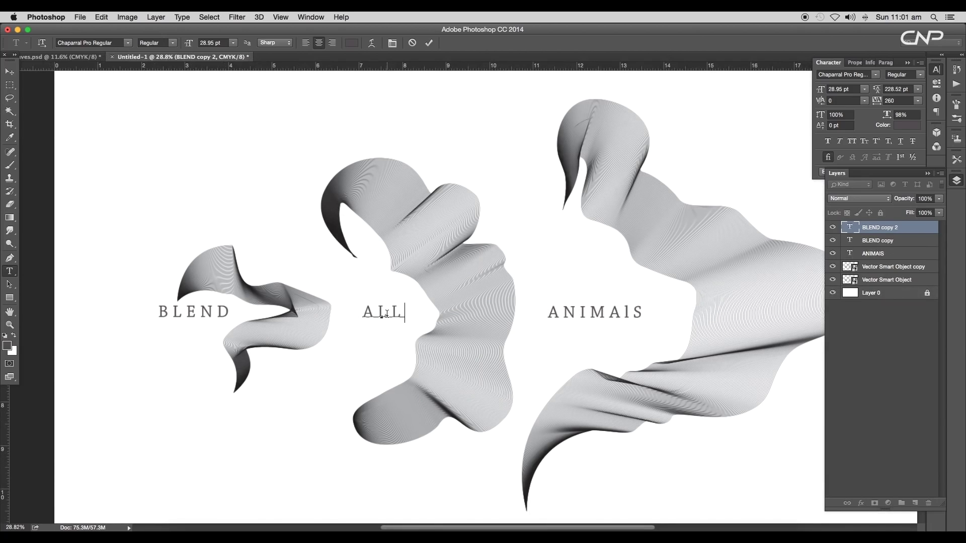
left_click(10, 71)
scroll(366, 276, "down", 5)
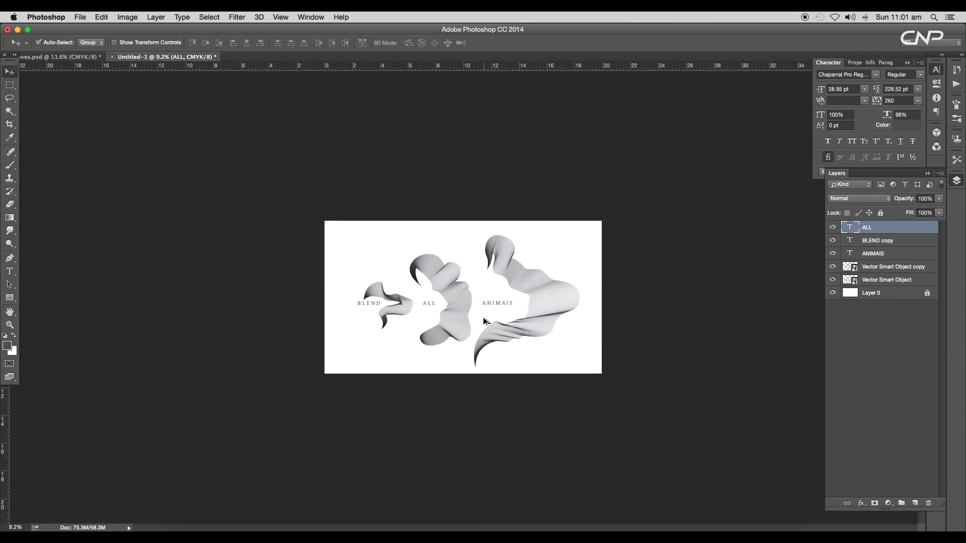
- Place a horizontal guide along the base of BLEND, ALL and ANIMAlS and align the words to it
scroll(392, 312, "up", 3)
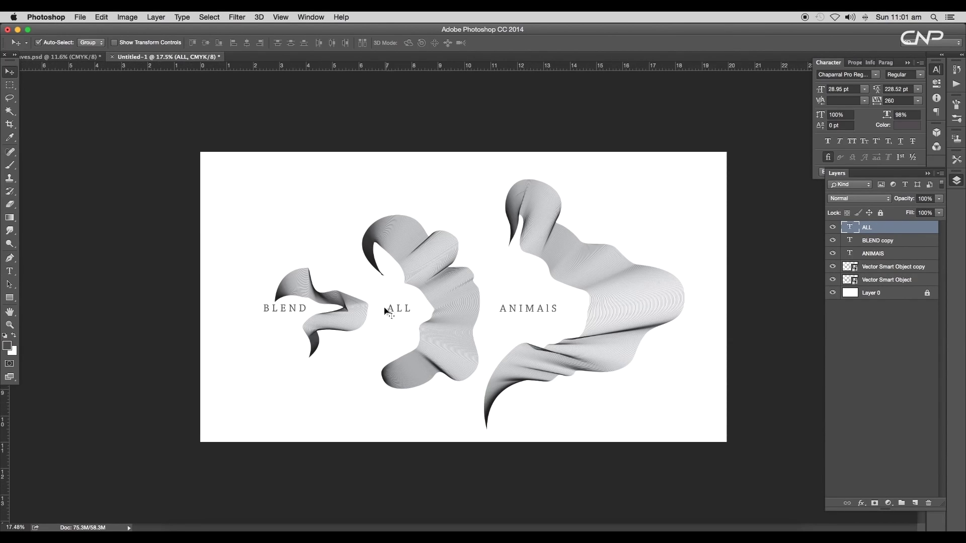
left_click(305, 314)
left_click(410, 316)
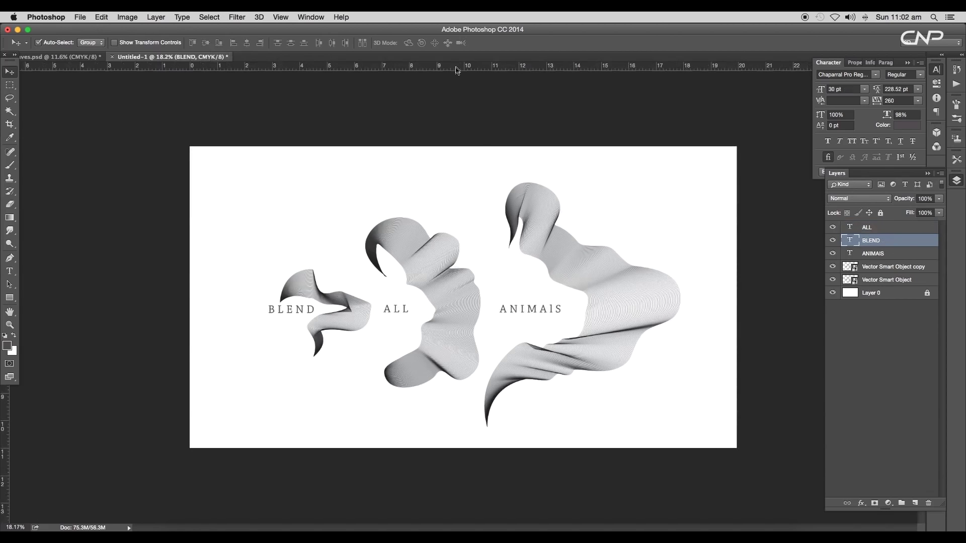
left_click_drag(456, 70, 474, 317)
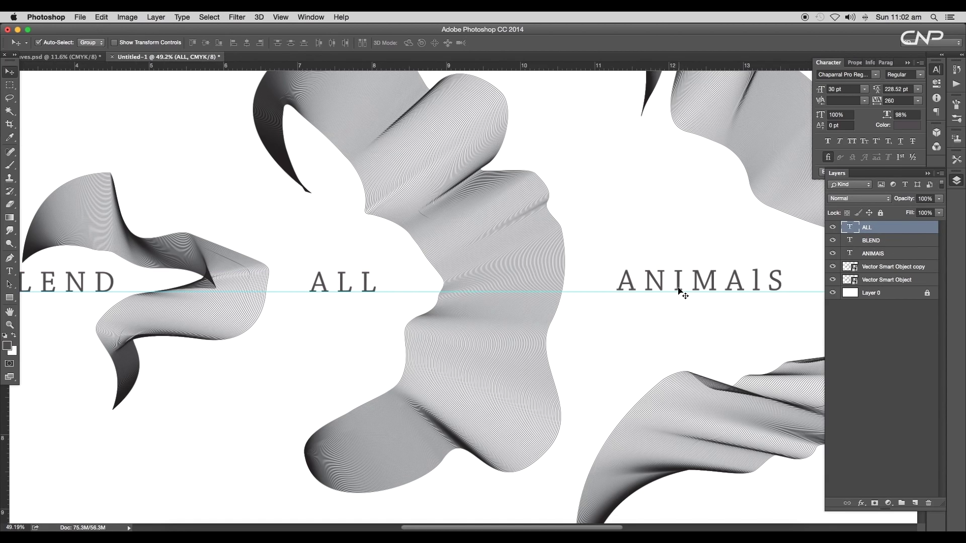
left_click_drag(679, 292, 681, 291)
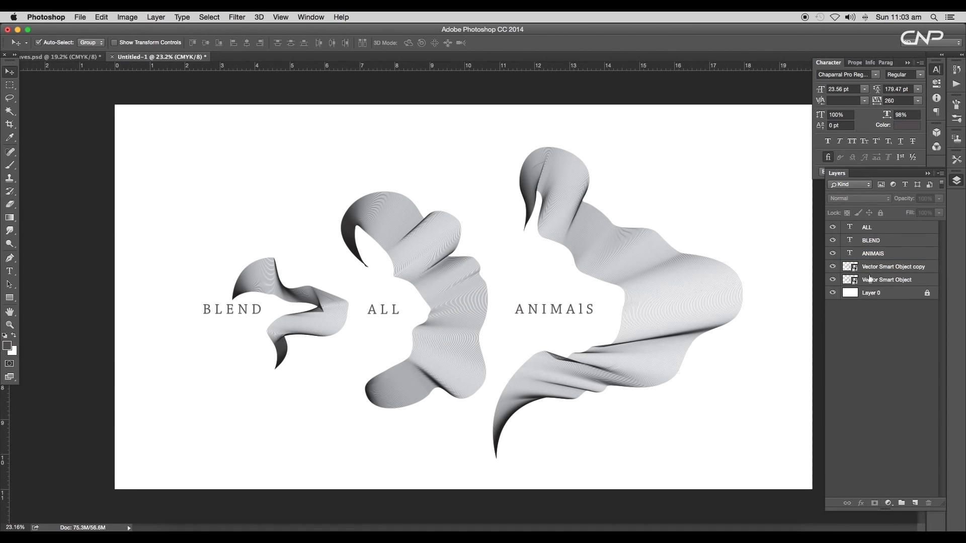
- Compare the artwork with the Vector Smart Object copy hidden and shown, and set that layer's blend mode to Multiply
left_click(885, 266)
left_click(832, 266)
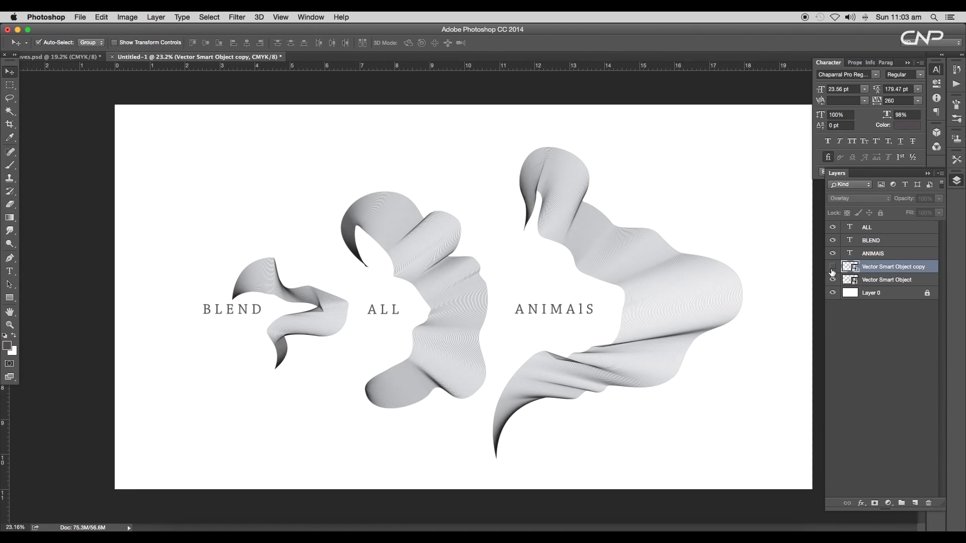
left_click(833, 267)
left_click(876, 200)
left_click(855, 118)
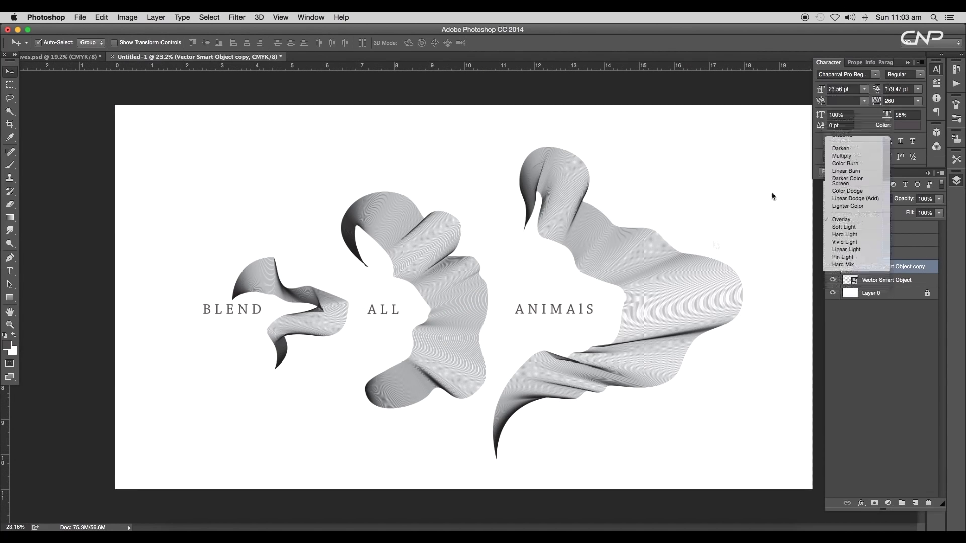
scroll(539, 342, "down", 5)
scroll(538, 345, "up", 5)
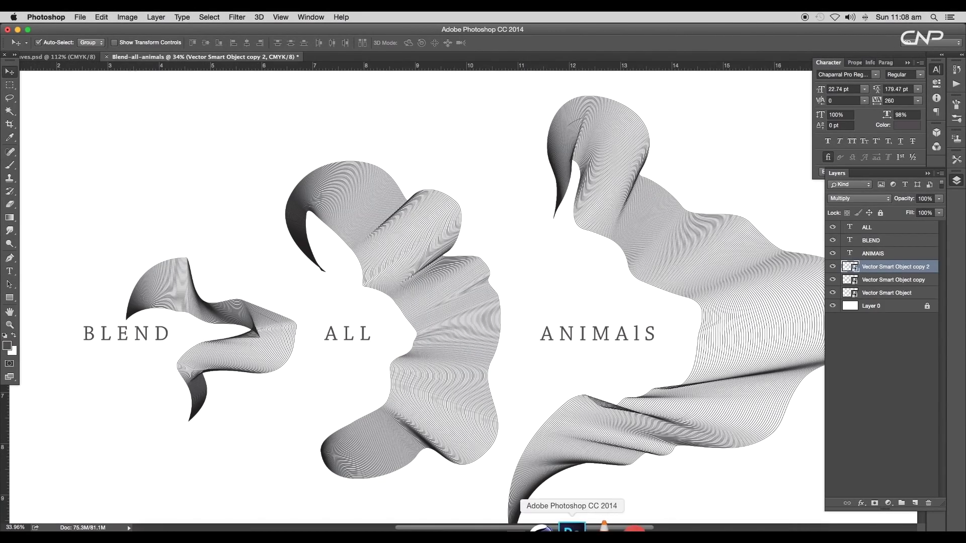
- Switch to the vector smart object in Illustrator and try selecting all three blends together
left_click(601, 529)
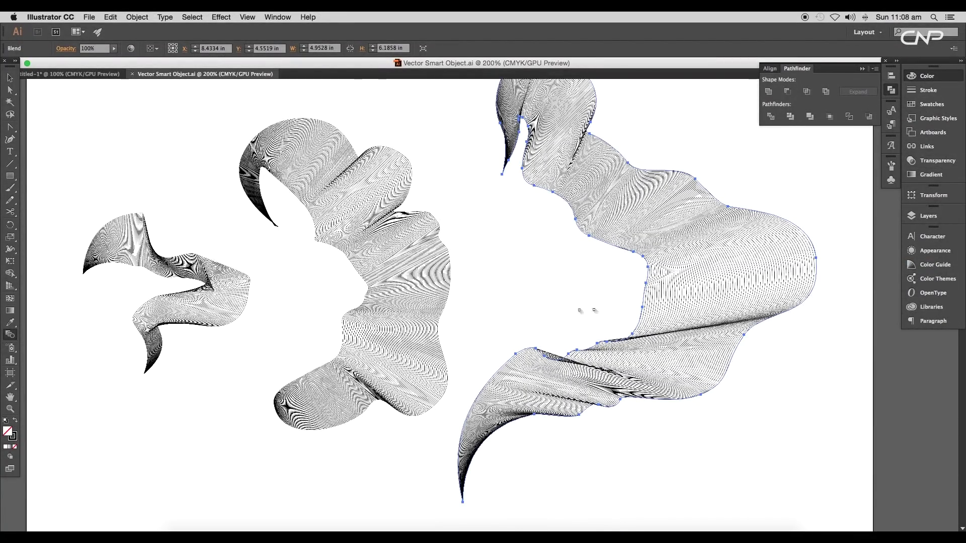
left_click(9, 78)
left_click(116, 206)
left_click(127, 229)
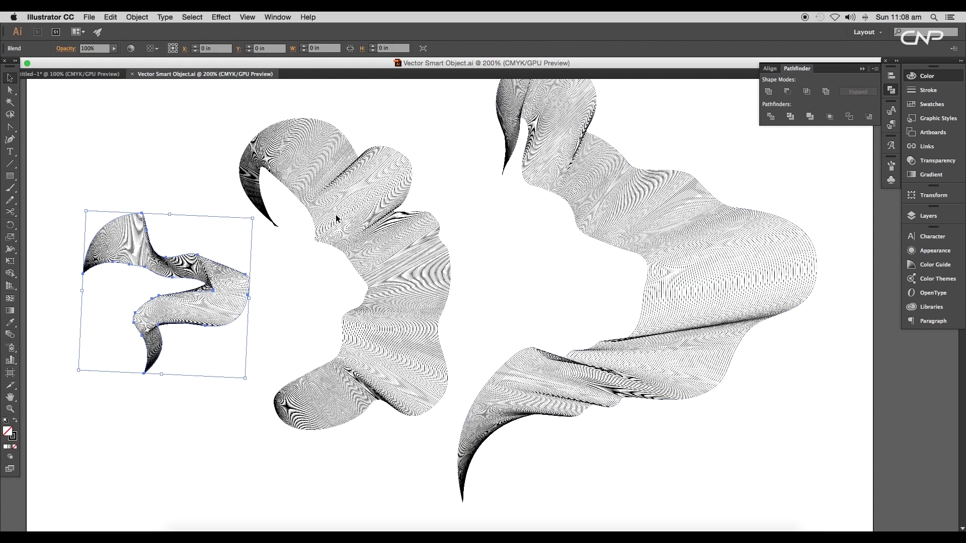
left_click(352, 214, "shift")
left_click(647, 201, "shift")
left_click(513, 207)
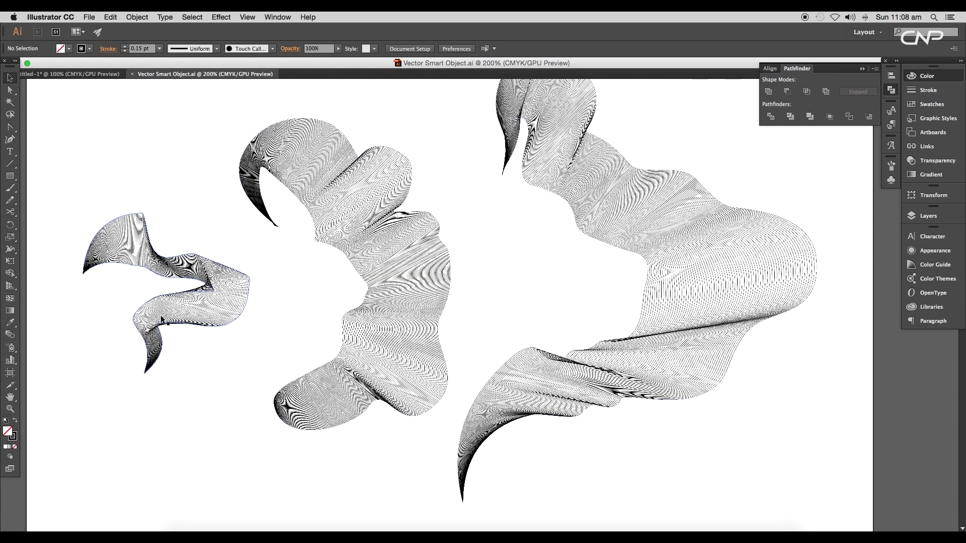
- Isolate the dog blend and change the stroke weight of its outer contour
double_click(696, 323)
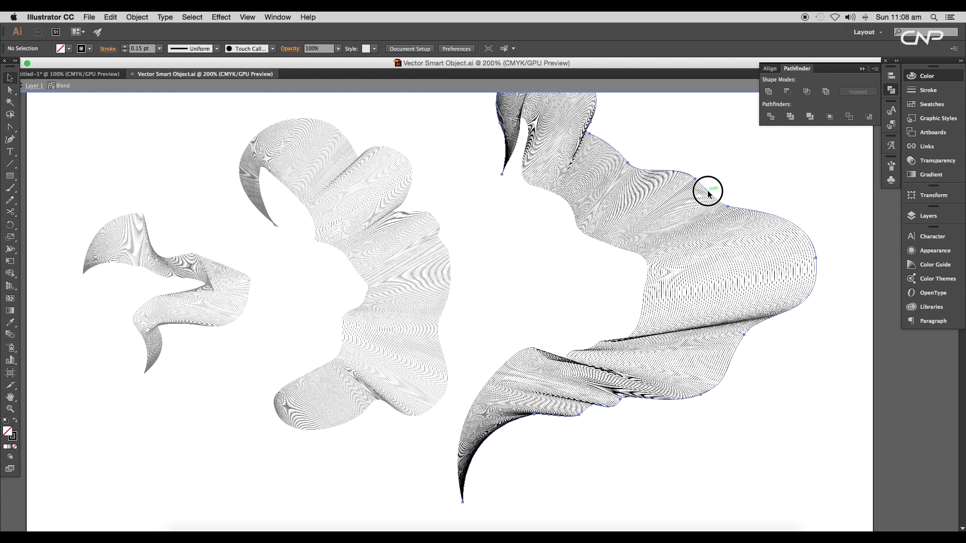
left_click(708, 193)
left_click(642, 256, "shift")
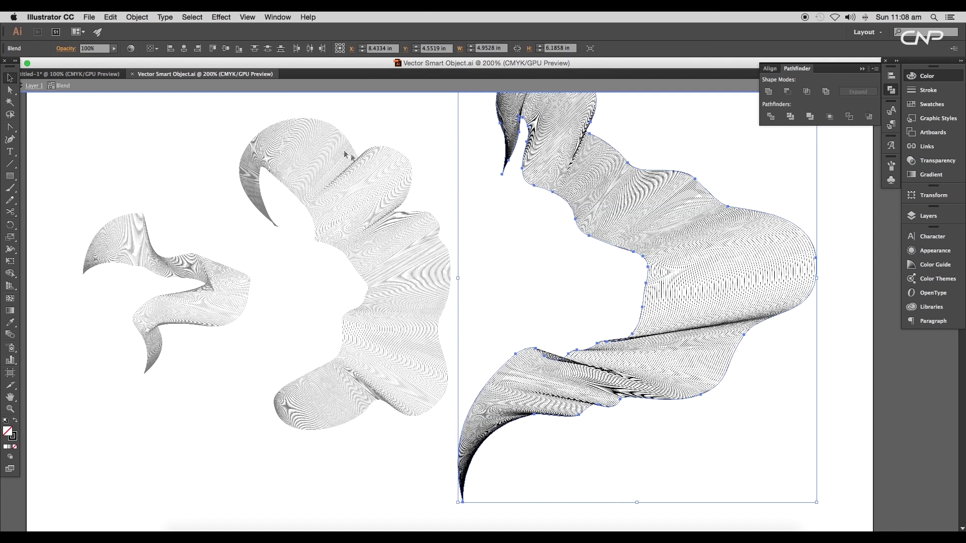
key("super+z")
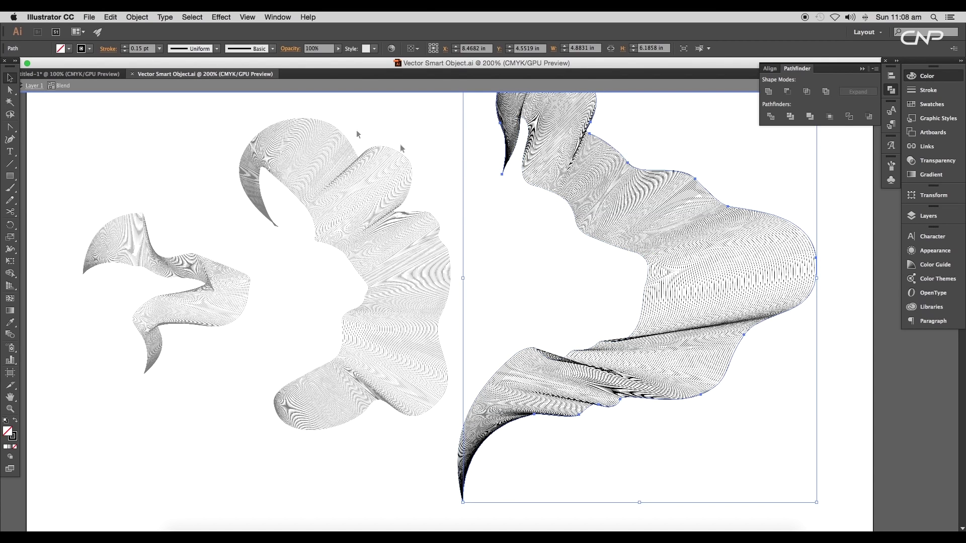
left_click(159, 48)
left_click(168, 65)
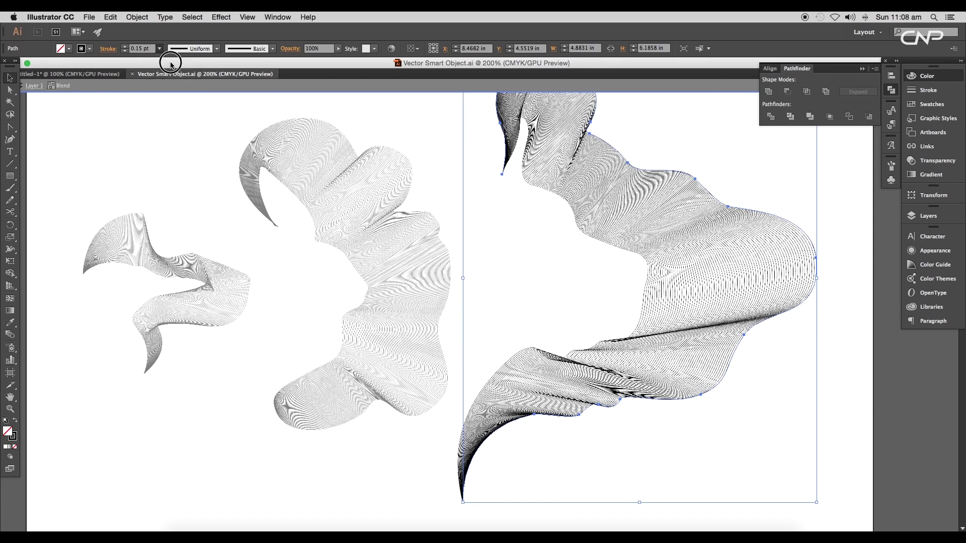
left_click(573, 291)
- Isolate the rabbit blend and set the stroke weight of its outer contour to 0.25 pt
left_click(349, 164)
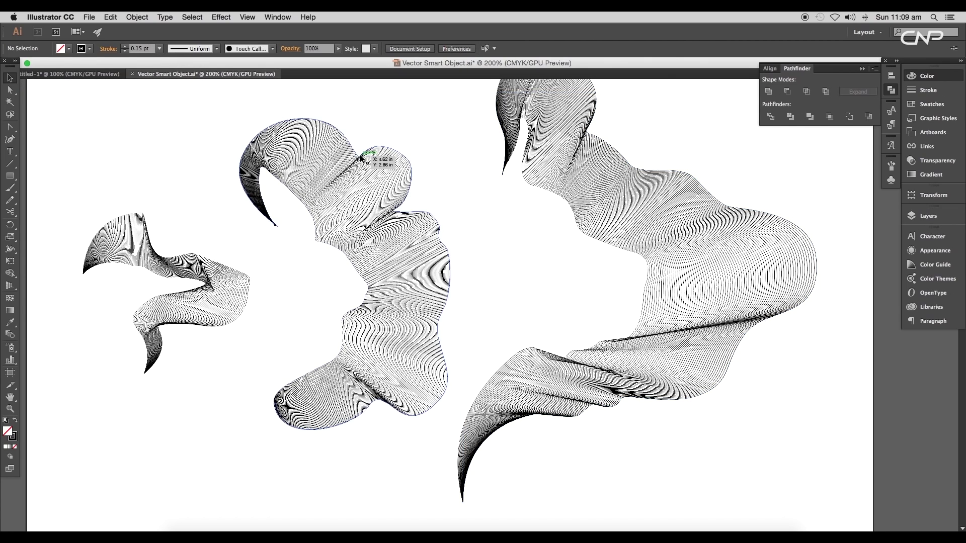
double_click(363, 151)
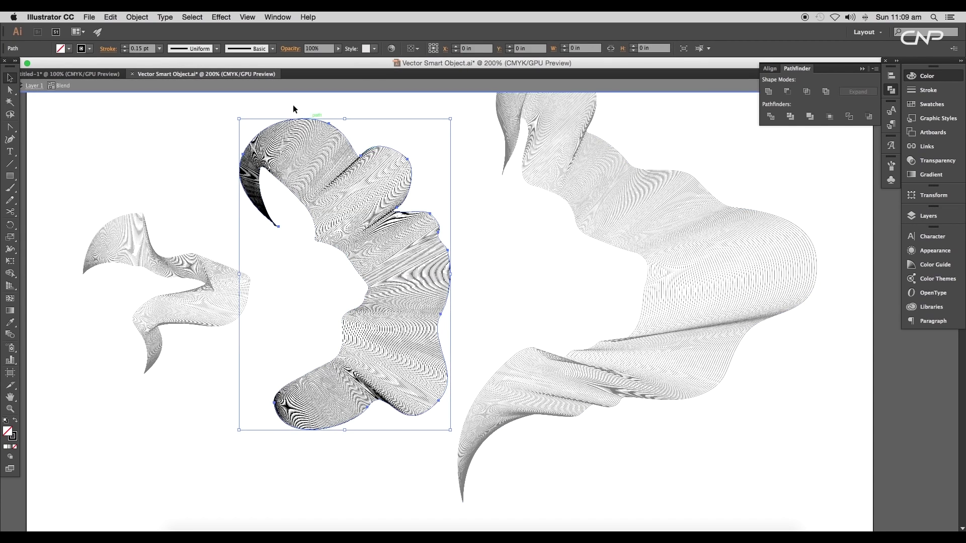
left_click(159, 49)
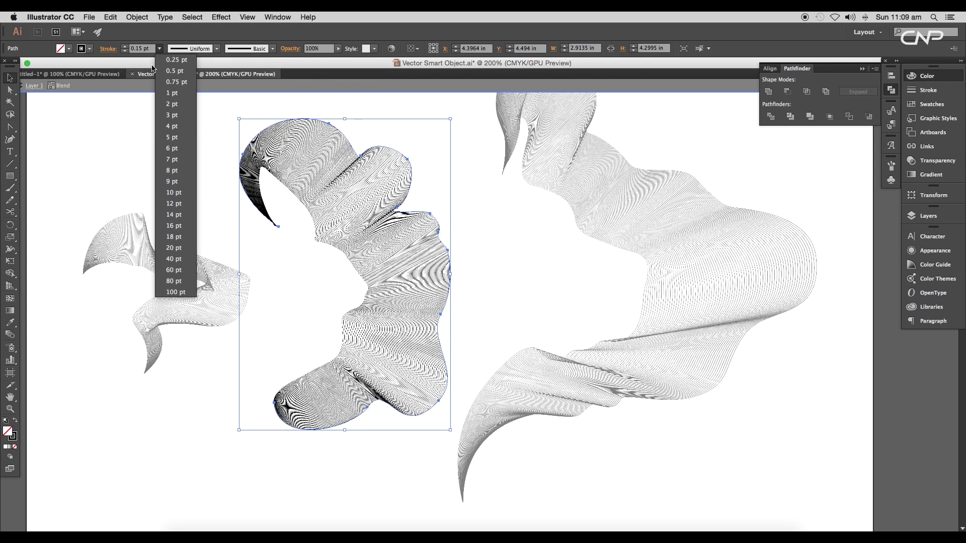
left_click(172, 60)
left_click(172, 176)
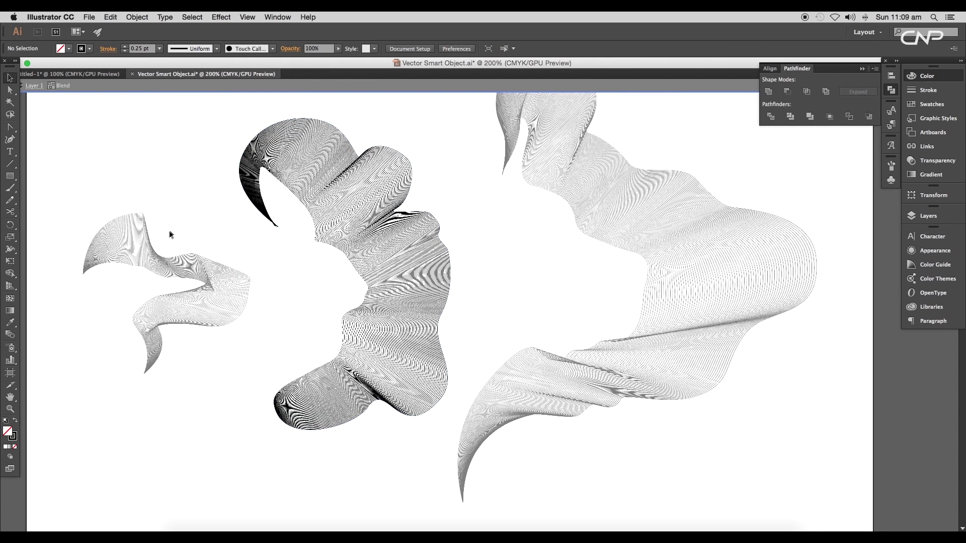
- Isolate the penguin blend and set the stroke weight of its outer contour to 0.25 pt
double_click(137, 258)
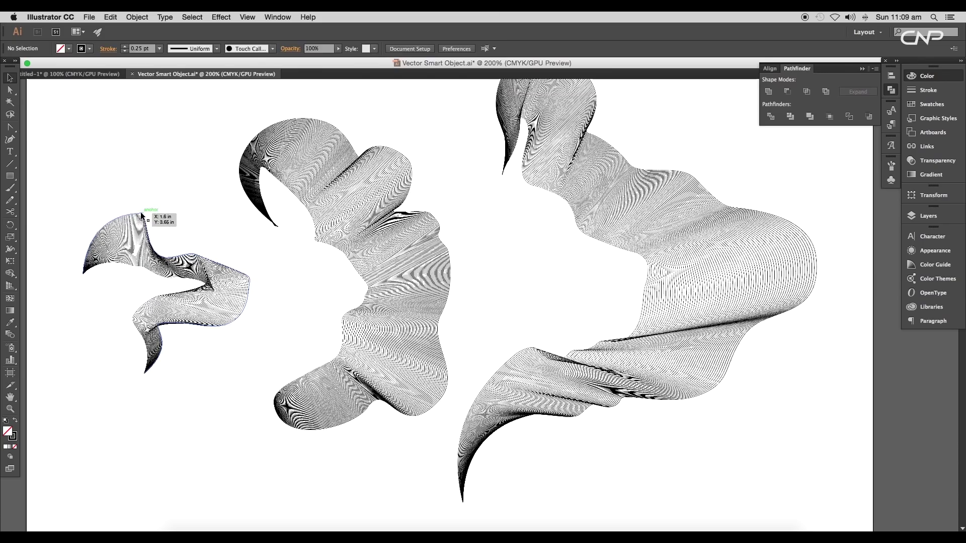
double_click(144, 216)
left_click(150, 222)
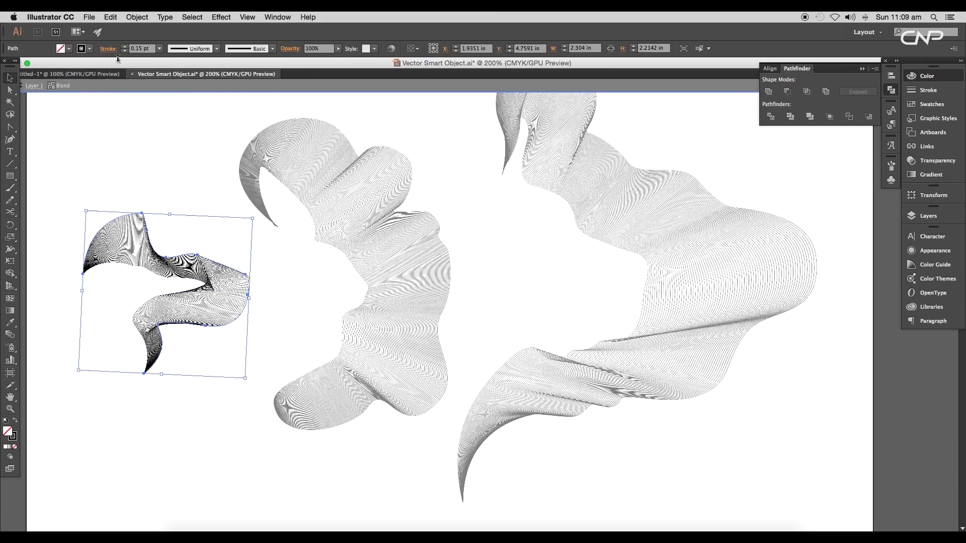
left_click(159, 49)
left_click(167, 61)
- Save the Vector Smart Object file in Illustrator and switch back to the Photoshop composition
left_click(94, 18)
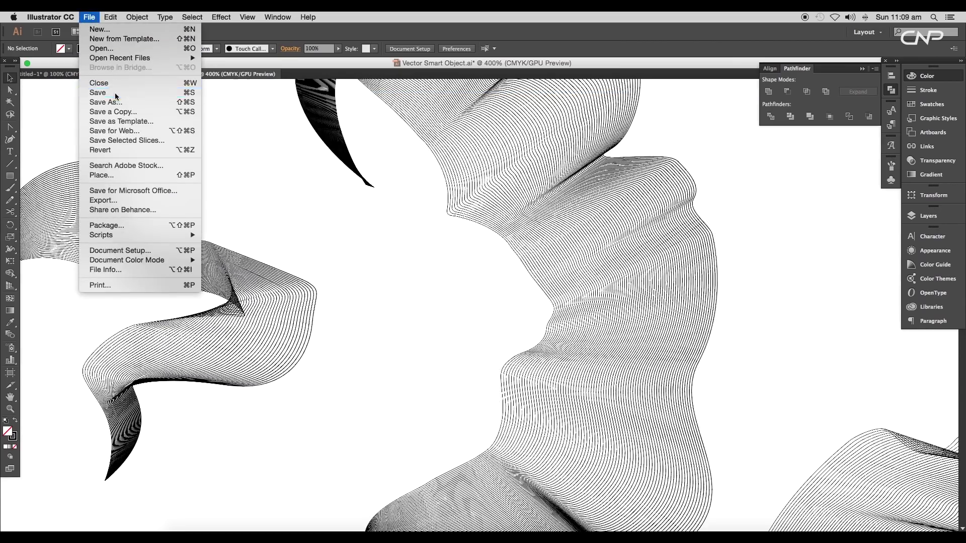
left_click(115, 94)
left_click(577, 530)
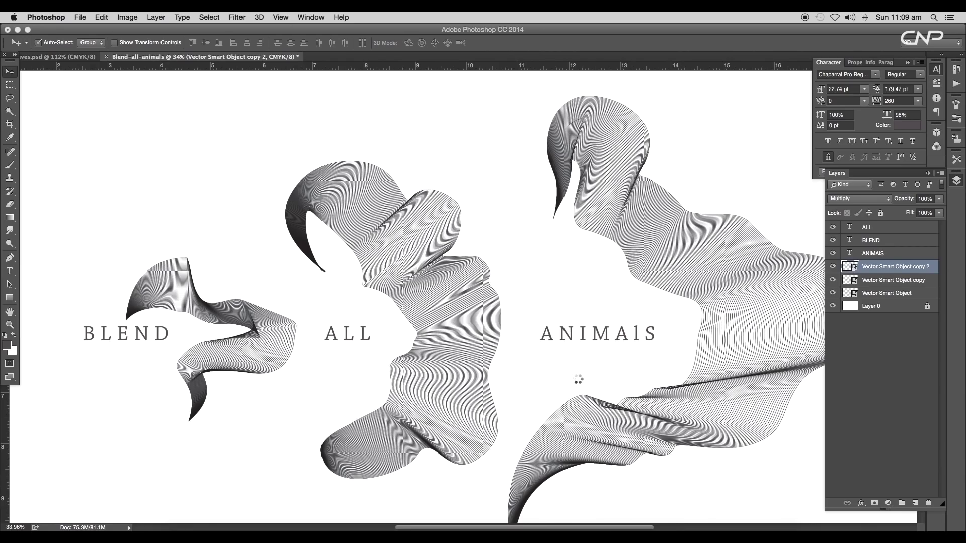
- Inspect the updated line weight of the blends in the full composition and up close on the dog
scroll(591, 382, "down", 5)
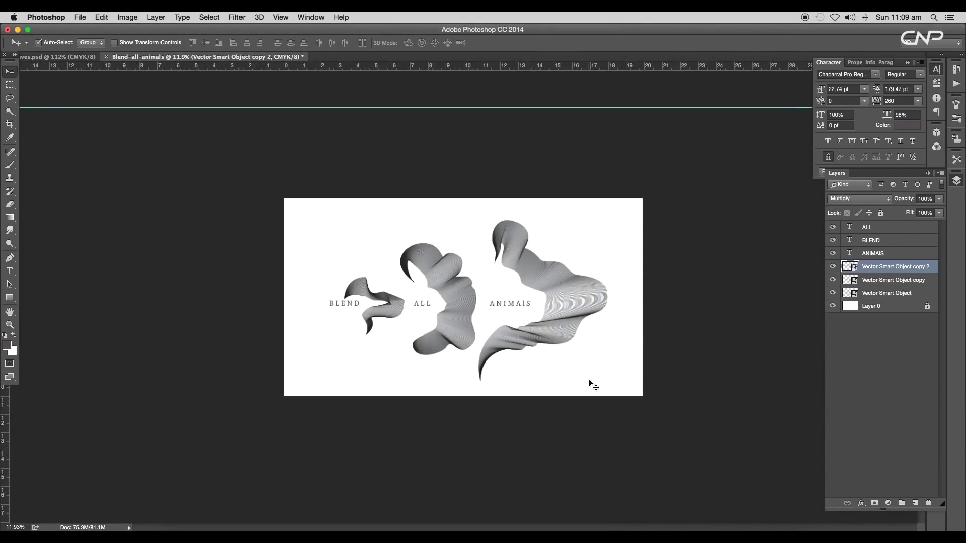
scroll(570, 345, "up", 8)
left_click_drag(570, 344, 334, 355)
scroll(644, 286, "right", 3)
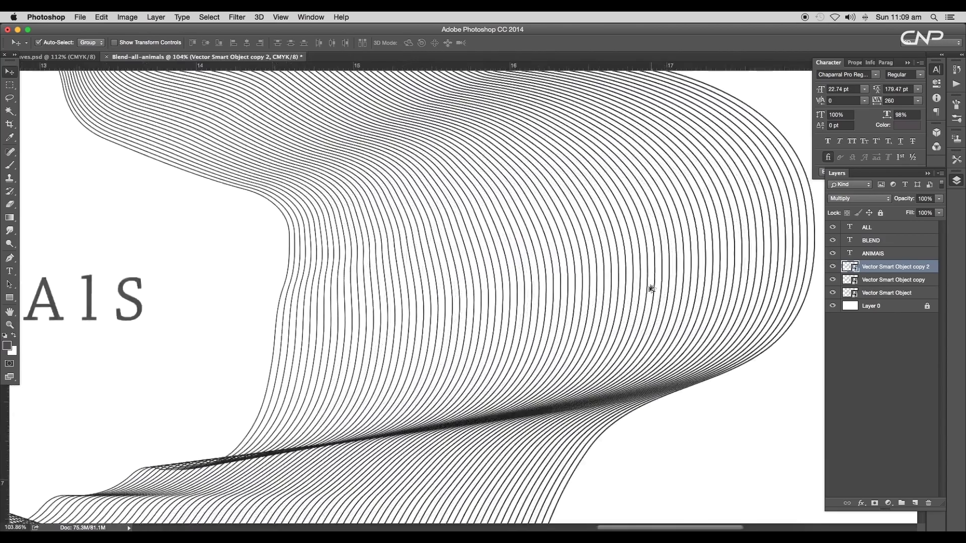
scroll(632, 317, "down", 5)
scroll(632, 317, "up", 4)
scroll(581, 308, "down", 3)
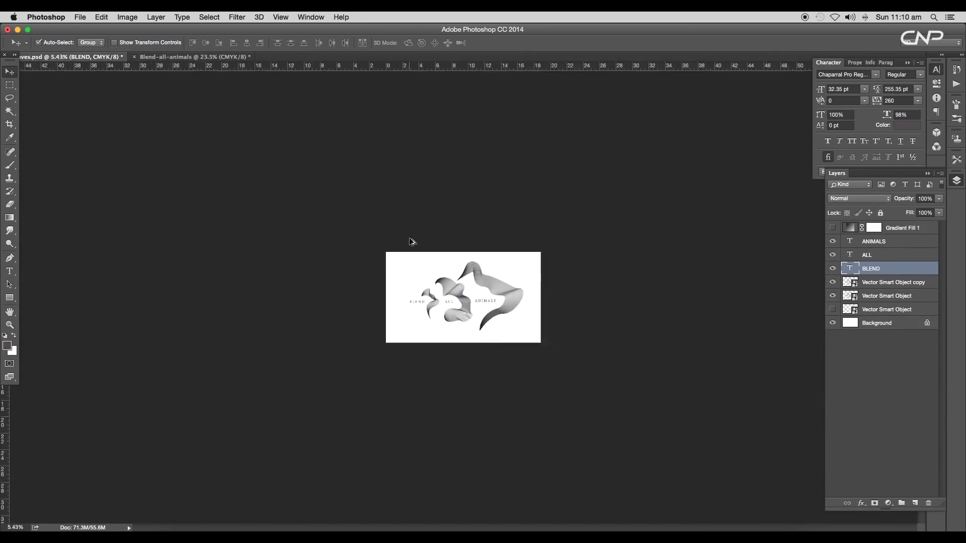
- Crop the canvas of the other blended-animals PSD slightly at its upper edge
scroll(410, 241, "up", 4)
key("c")
left_click_drag(463, 176, 460, 182)
key("Return")
scroll(566, 245, "down", 4)
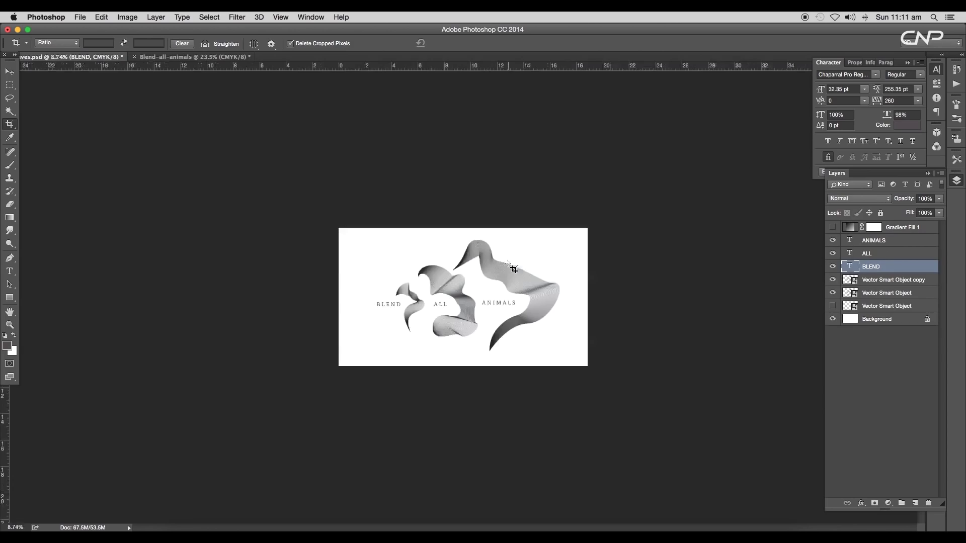
- Compare the cropped PSD's layout and line shading with the Blend-all-animals document
scroll(513, 267, "up", 3)
left_click(162, 57)
scroll(456, 191, "down", 3)
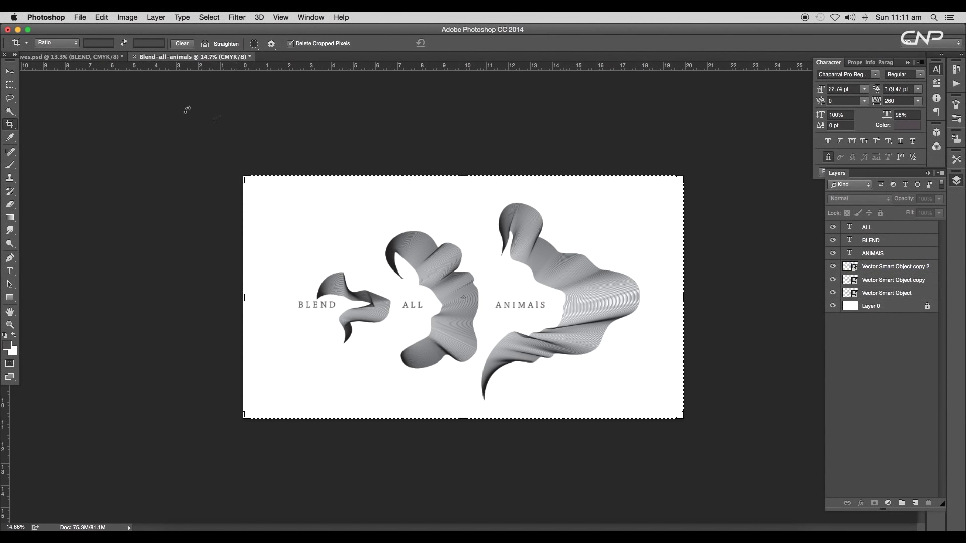
left_click(97, 59)
key("v")
scroll(299, 158, "up", 1)
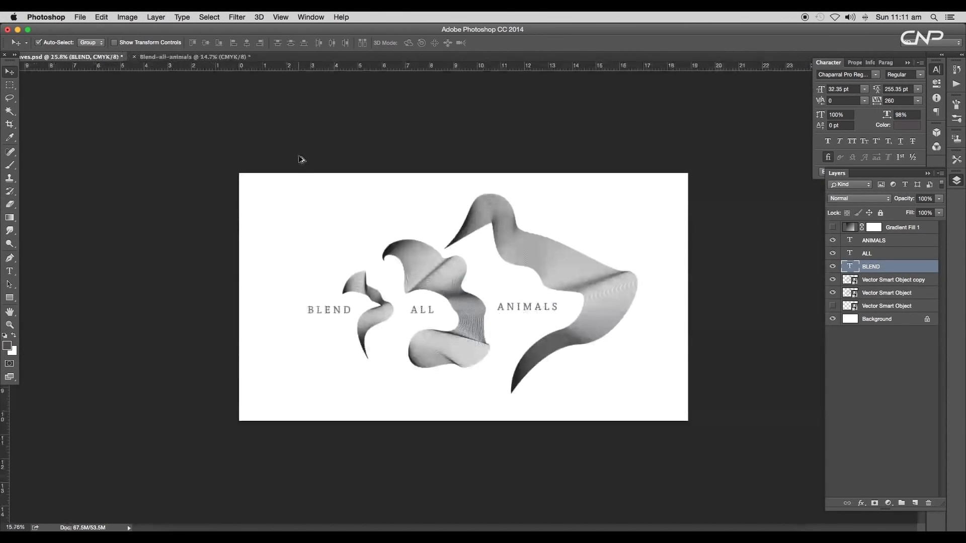
left_click(200, 59)
left_click(103, 59)
left_click(156, 59)
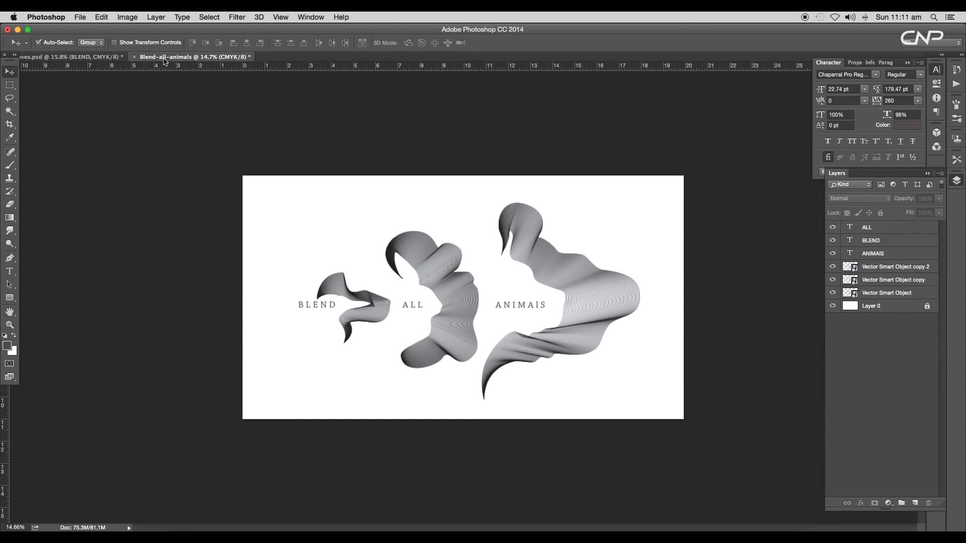
left_click(102, 60)
- Select all the animal artwork and lettering in the cropped PSD, shift it slightly left, and deselect it
left_click_drag(200, 181, 640, 366)
left_click_drag(533, 365, 529, 365)
scroll(464, 268, "down", 3)
left_click(464, 268)
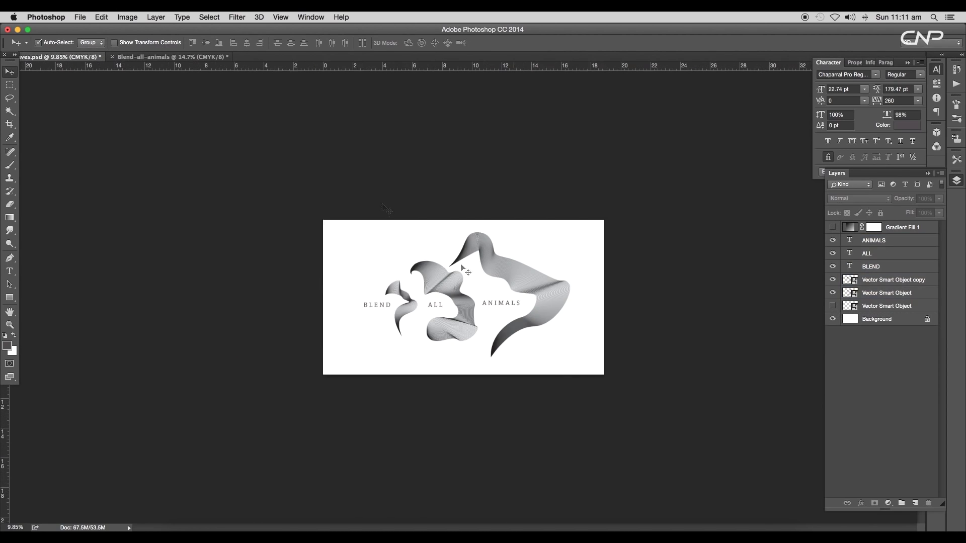
- Compare the repositioned artwork with the Blend-all-animals composition at a similar scale
left_click(183, 57)
left_click_drag(184, 60, 431, 199)
left_click(81, 56)
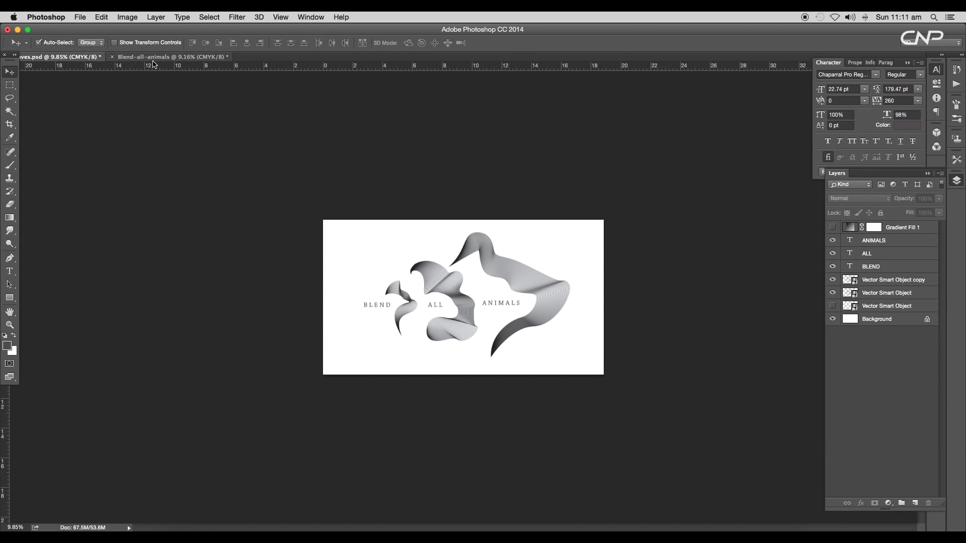
left_click(153, 59)
left_click(62, 59)
left_click(143, 60)
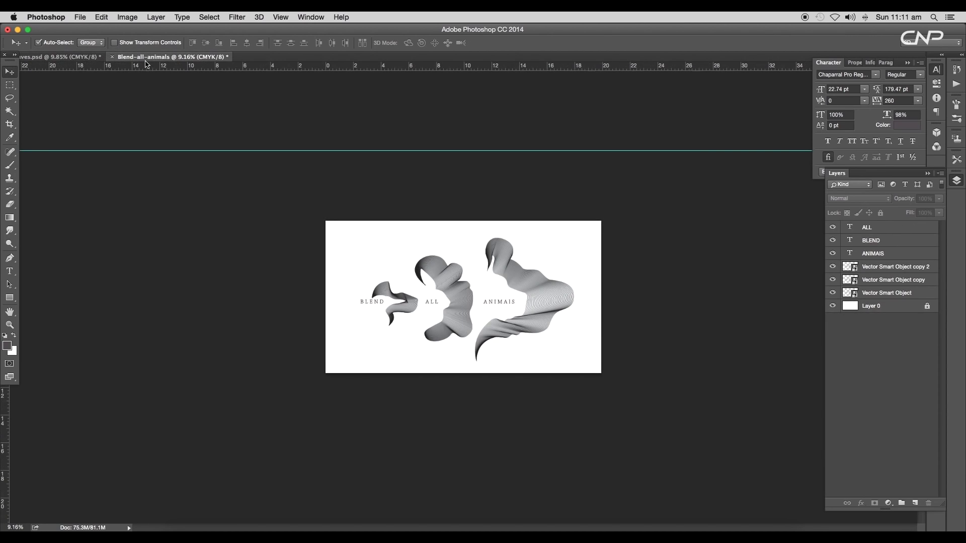
left_click(83, 60)
left_click(80, 18)
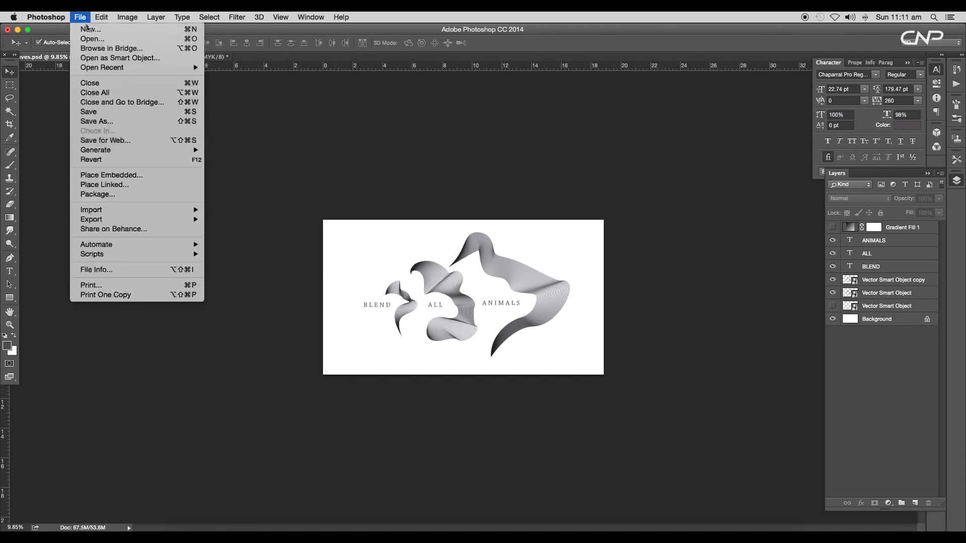